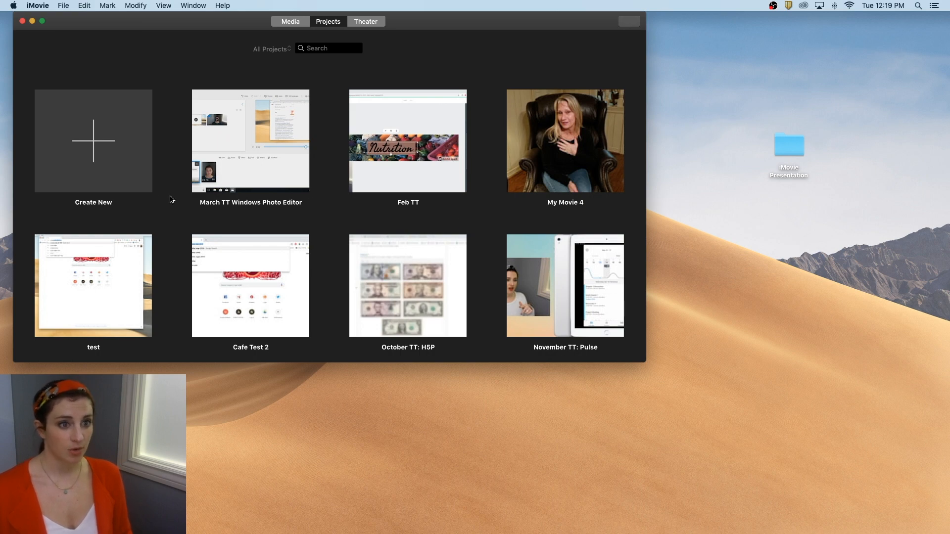
- Create a new movie project, choosing the Movie type rather than Trailer
click(90, 151)
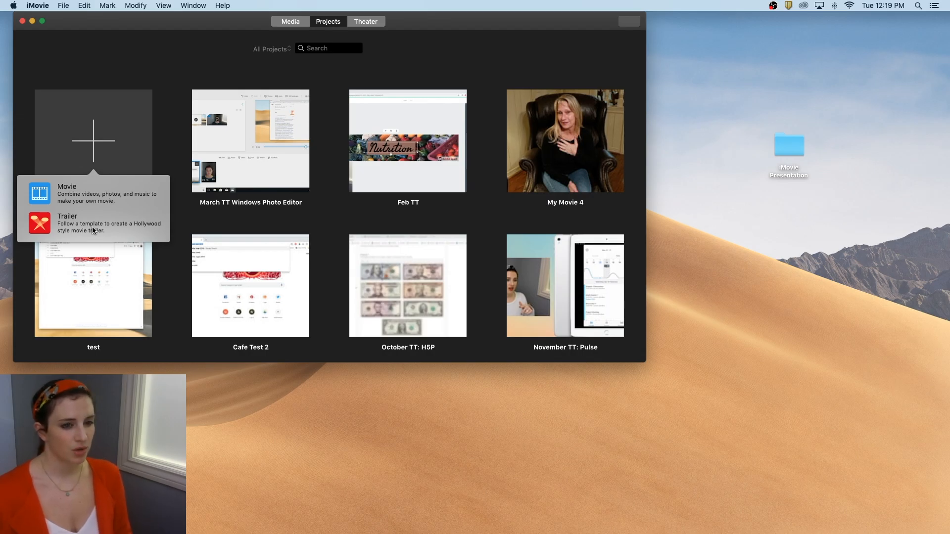
click(50, 198)
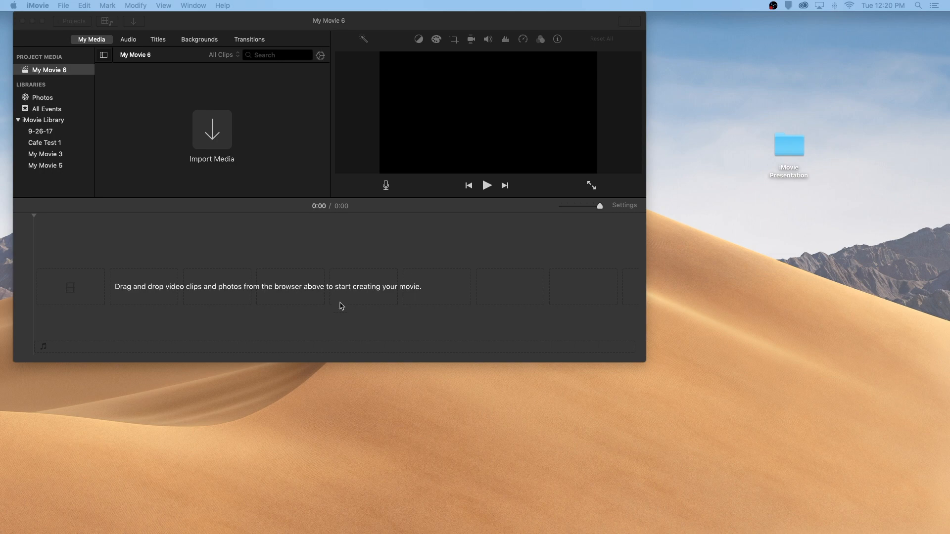
- Open the iMovie Presentation folder from the desktop beside the project window and check its three Part clips and Year of the Pig.jpg
double_click(788, 150)
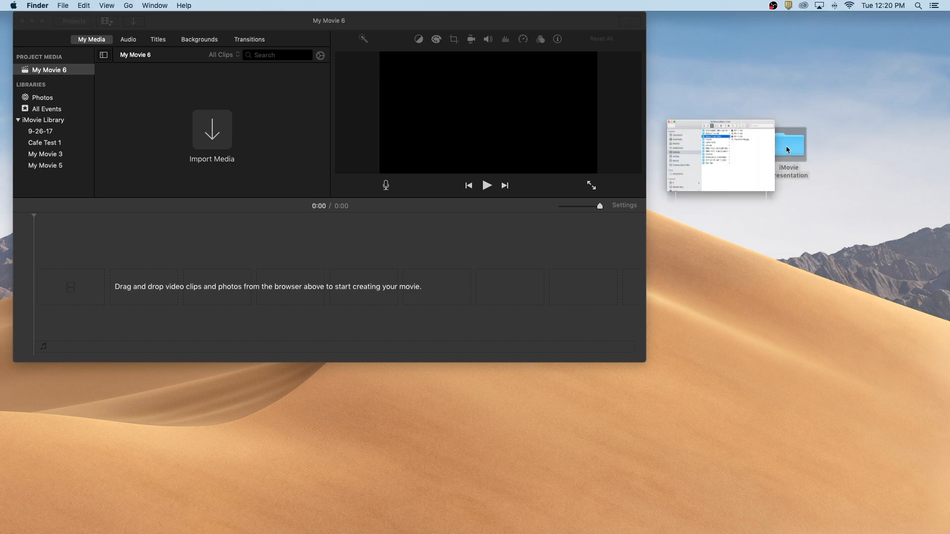
drag(365, 108, 626, 54)
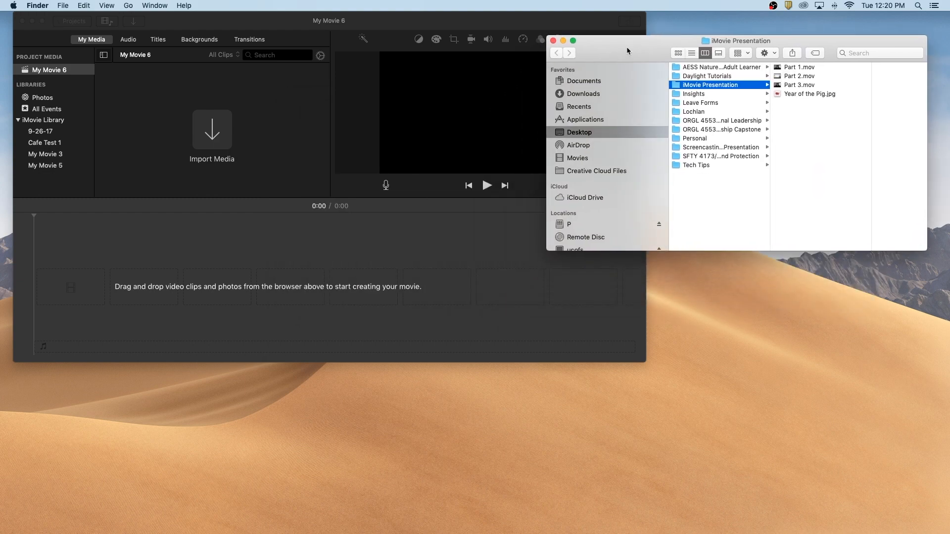
click(783, 69)
click(792, 77)
click(757, 87)
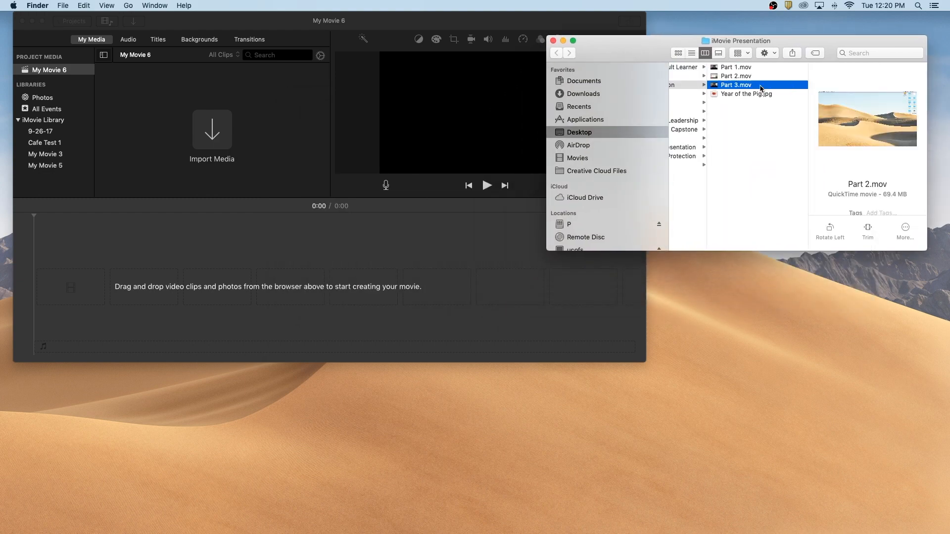
click(759, 95)
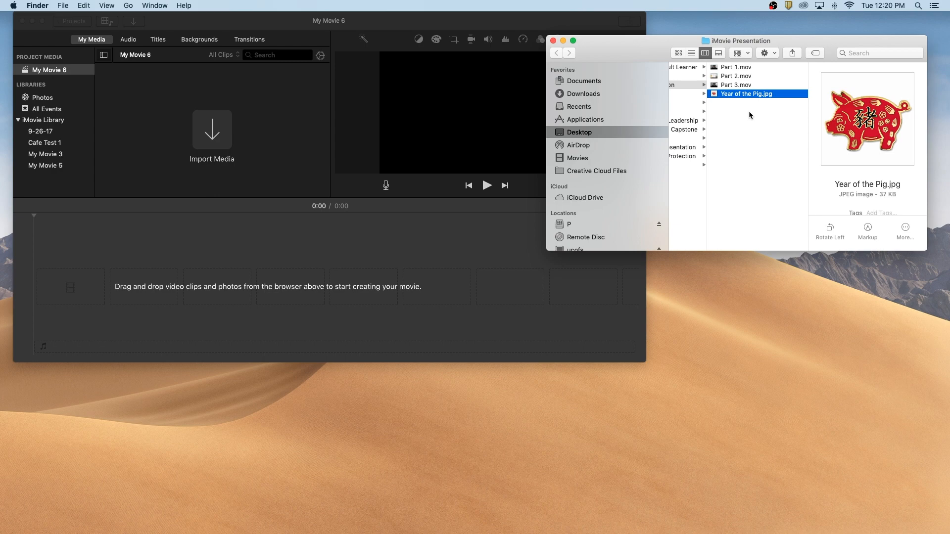
- Add Part 1.mov, Part 2.mov and Part 3.mov from the folder to the project timeline in that order
click(732, 68)
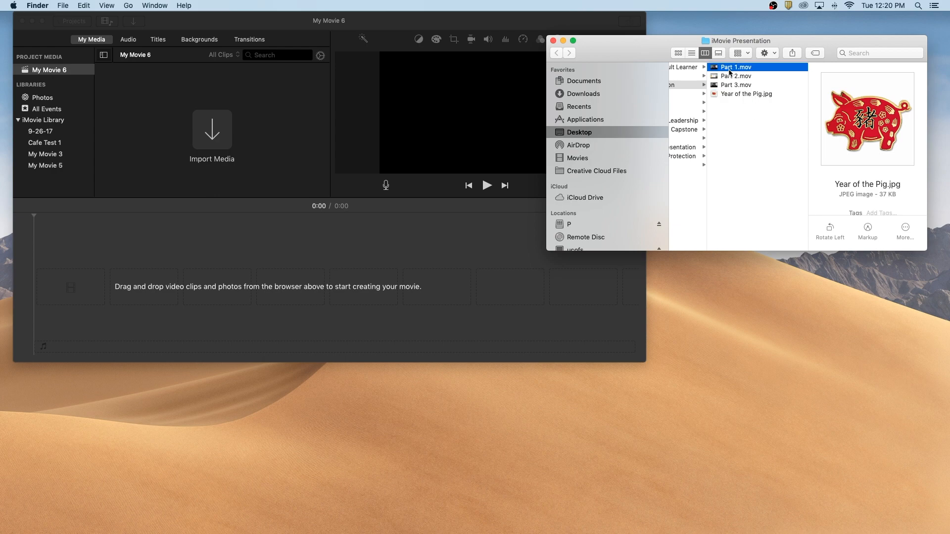
drag(715, 70, 115, 287)
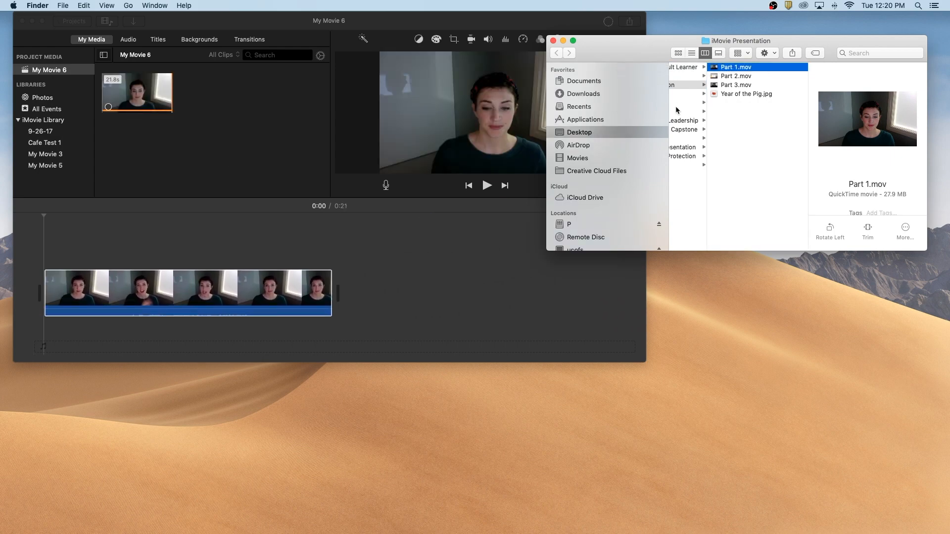
drag(730, 78, 445, 289)
click(732, 88)
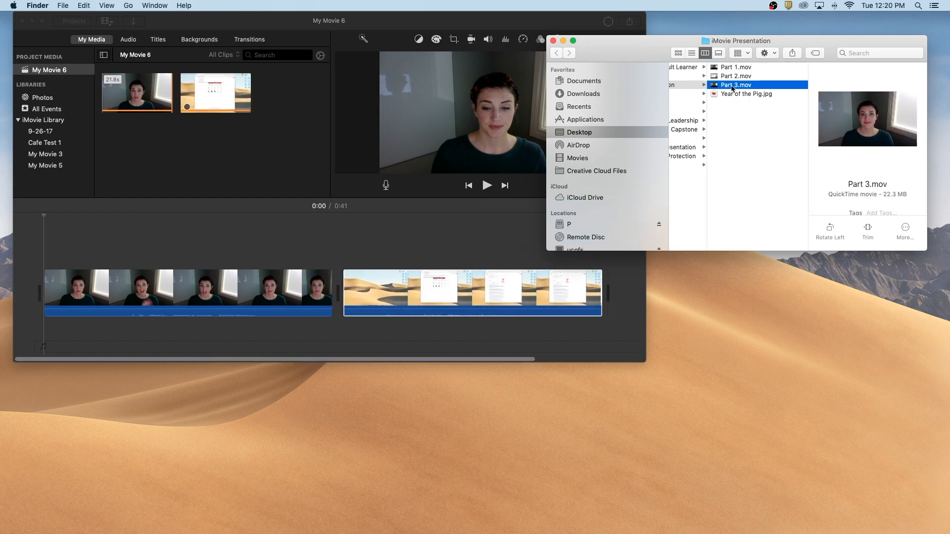
drag(725, 89, 621, 302)
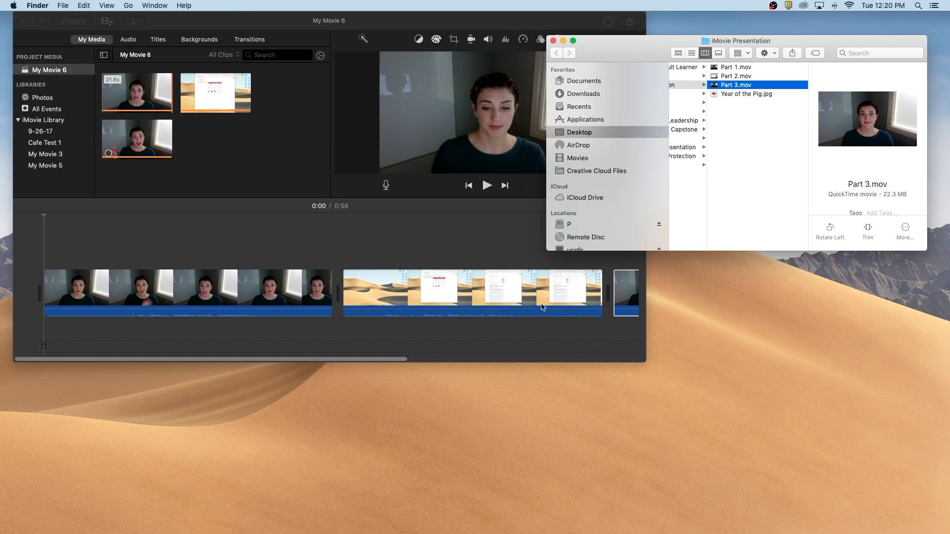
- Add Year of the Pig.jpg after the last video clip in the timeline and close the folder window
click(737, 94)
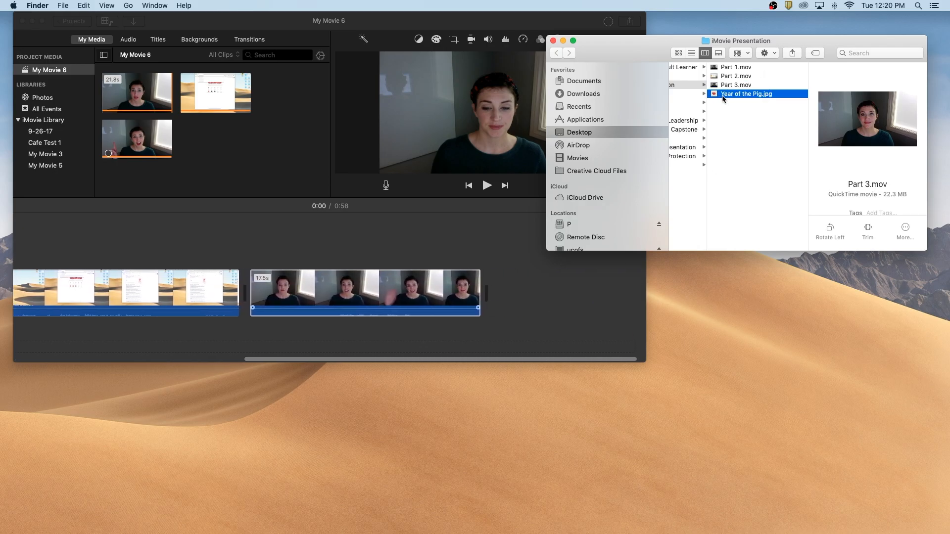
drag(737, 97, 534, 302)
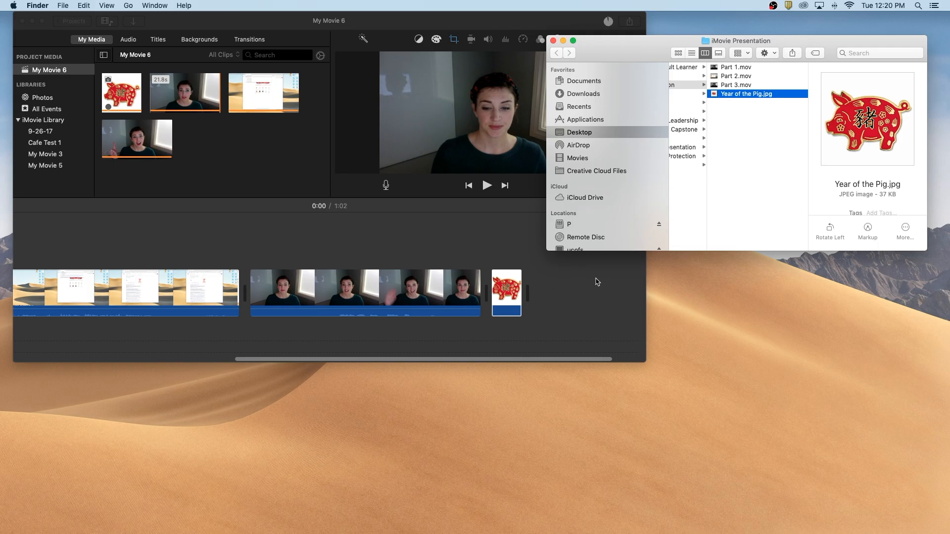
click(735, 194)
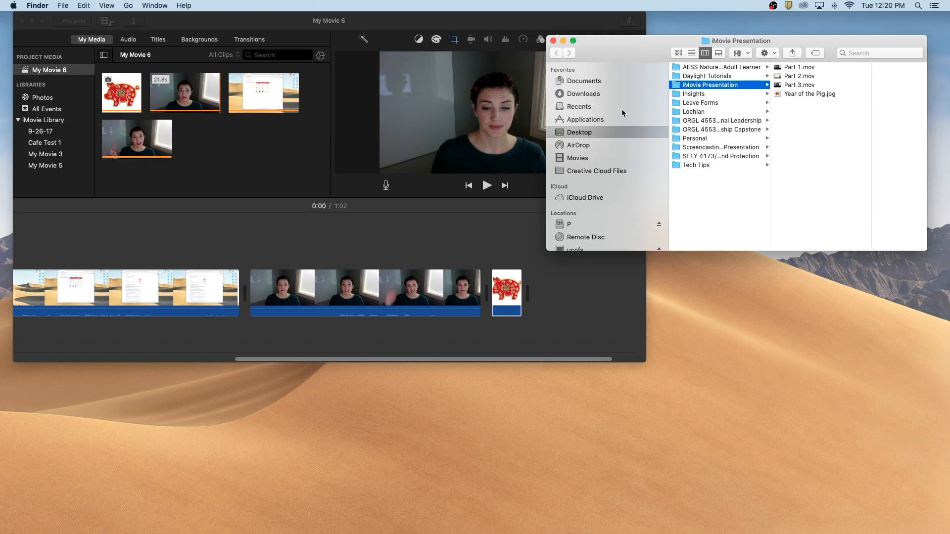
click(553, 40)
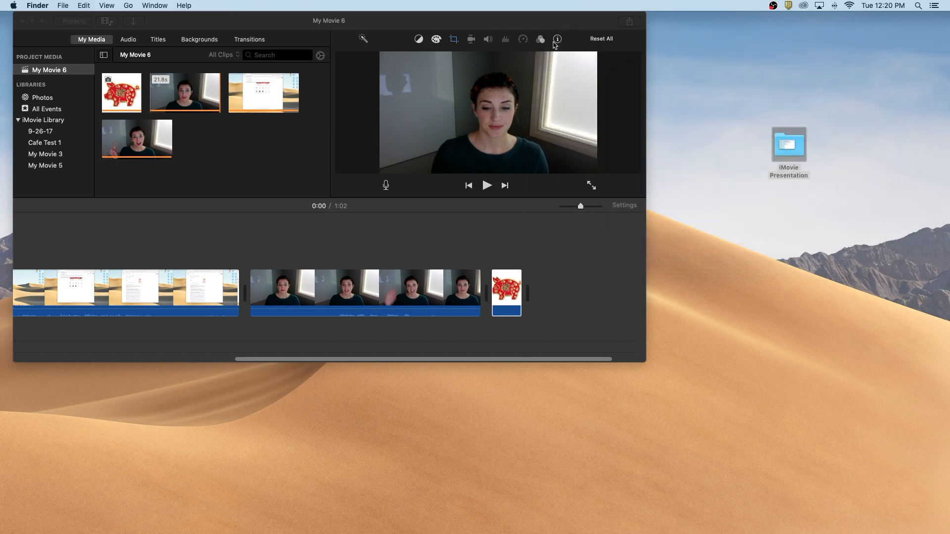
- Enlarge the project window to fill most of the screen and bring the timeline's beginning into view
click(615, 295)
drag(645, 360, 933, 527)
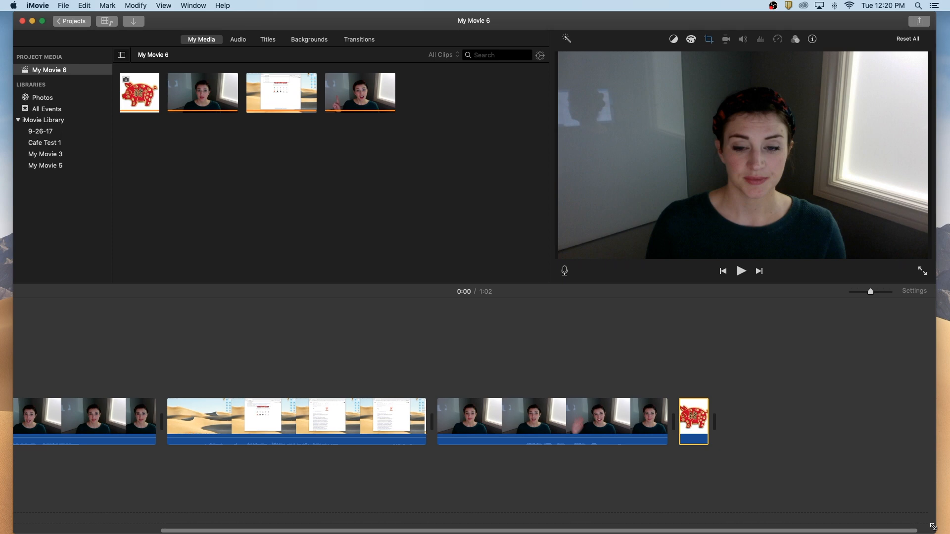
scroll(362, 365, left, 5)
scroll(361, 364, left, 2)
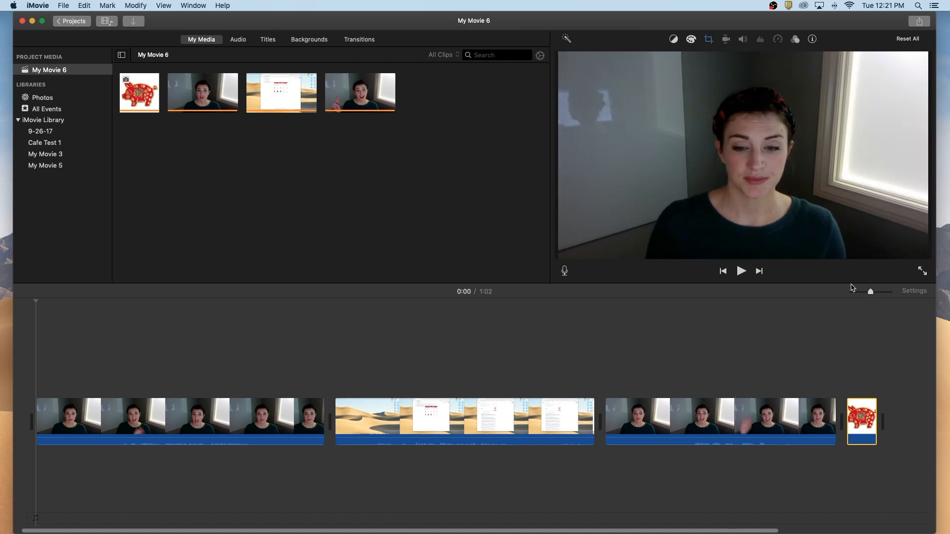
mouse_move(870, 291)
mouse_down()
mouse_move(853, 294)
mouse_move(900, 291)
mouse_move(873, 295)
mouse_up()
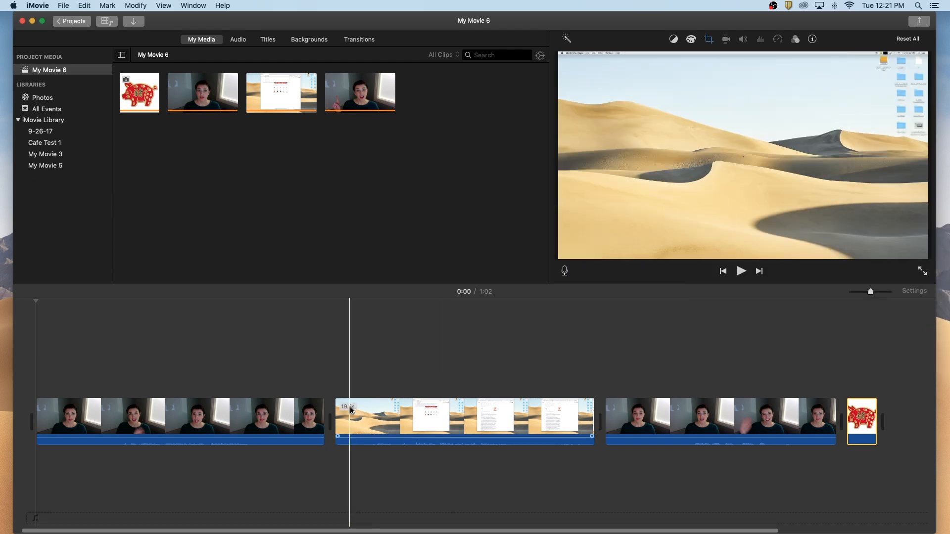
- Move the playhead to different points in the timeline and play short sections of the first and third clips
click(38, 377)
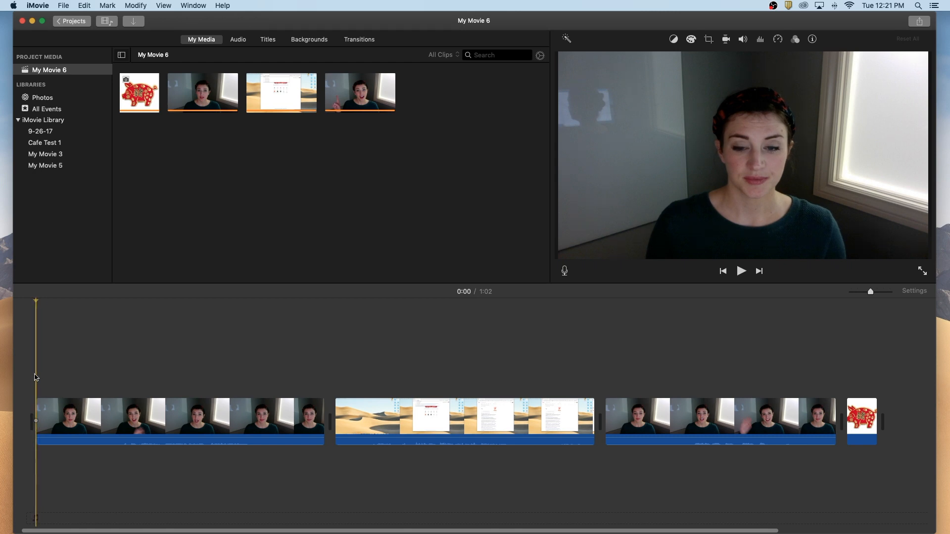
click(133, 361)
click(263, 350)
click(224, 355)
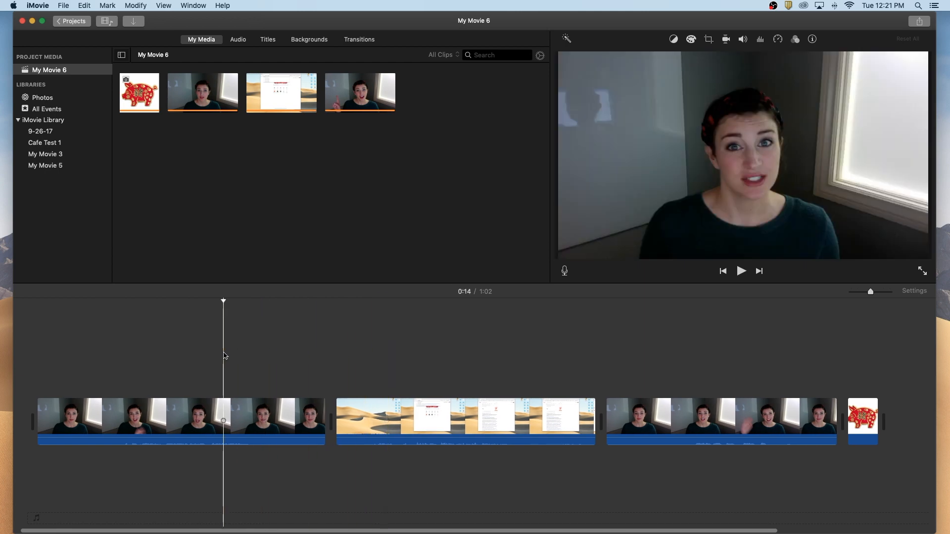
key(space)
key(space)
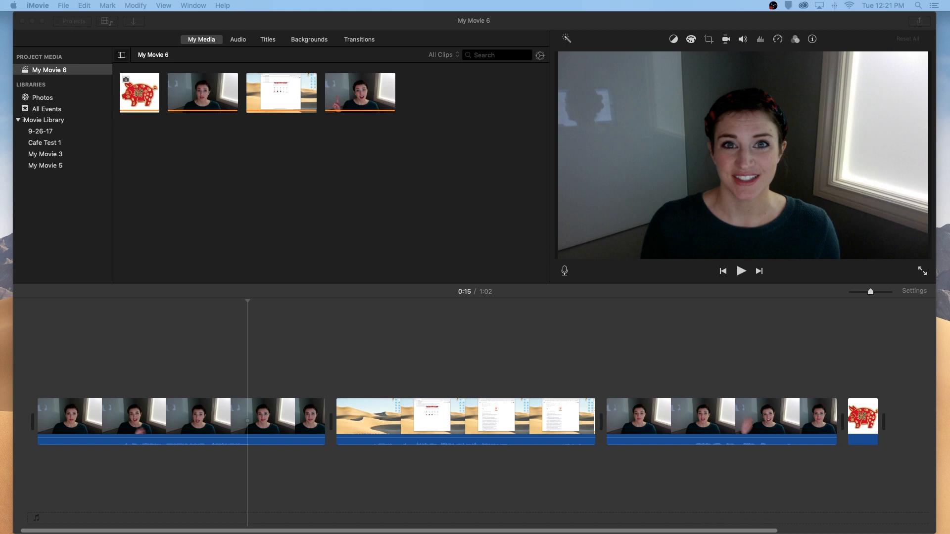
click(676, 377)
key(space)
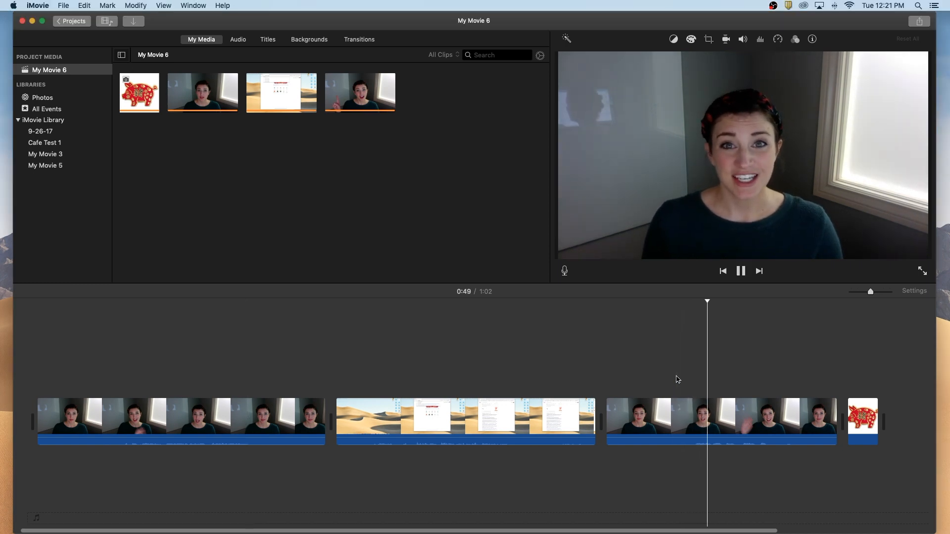
key(space)
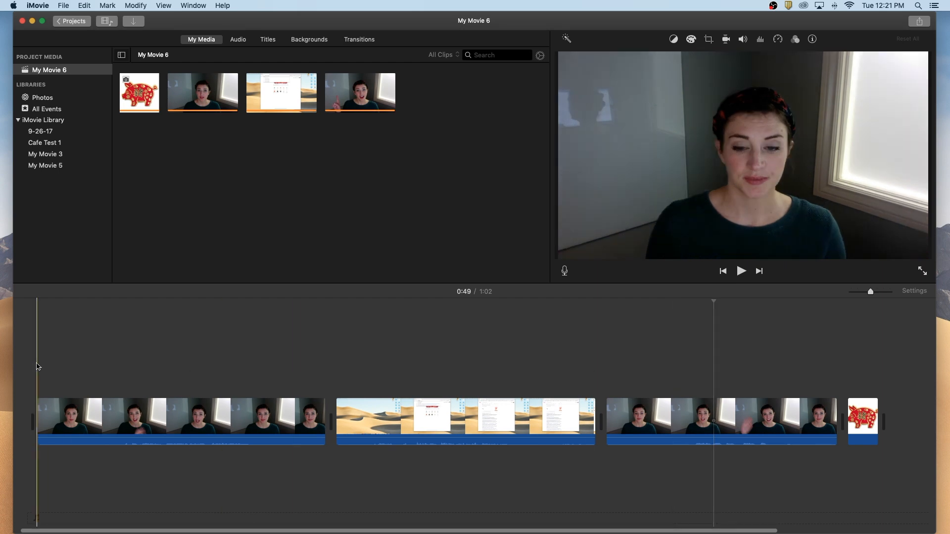
click(58, 361)
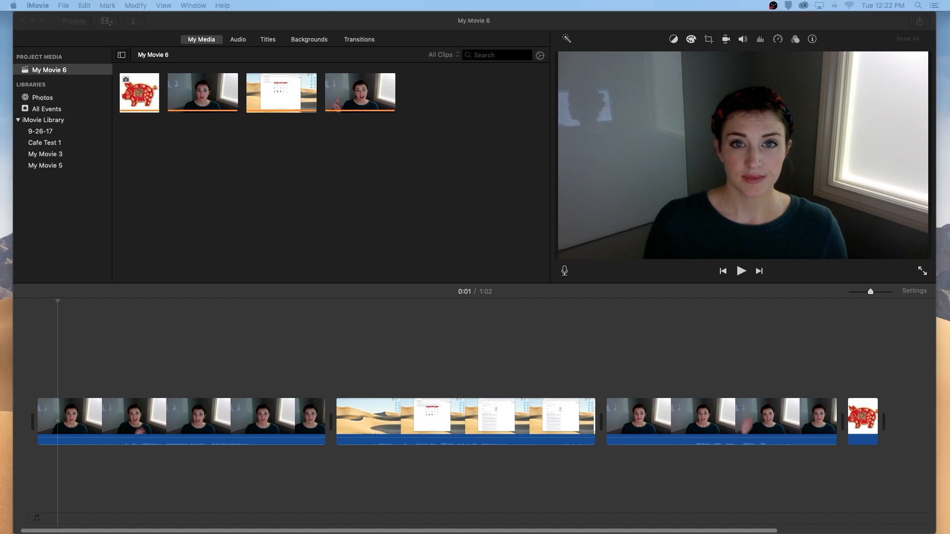
click(123, 365)
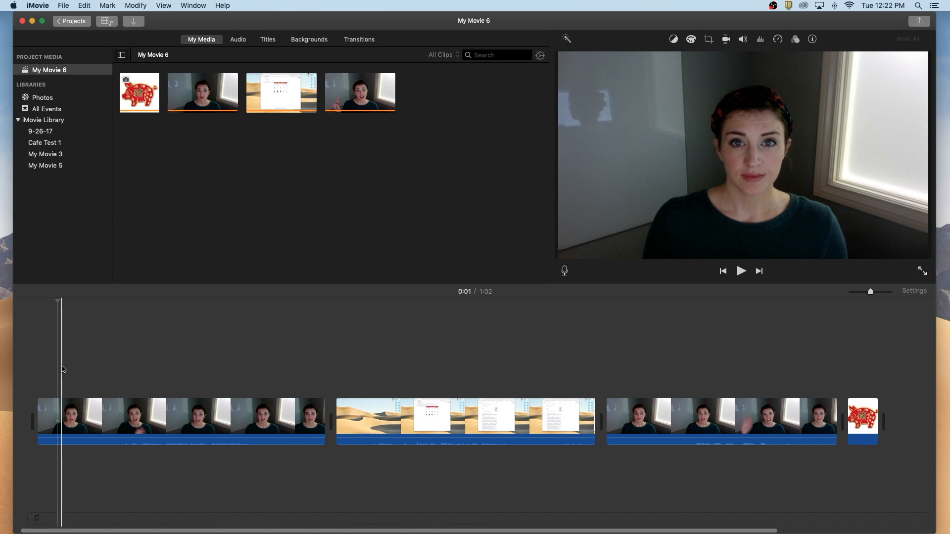
- Select each of the three video clips in the timeline in turn, ending on the first clip
click(90, 407)
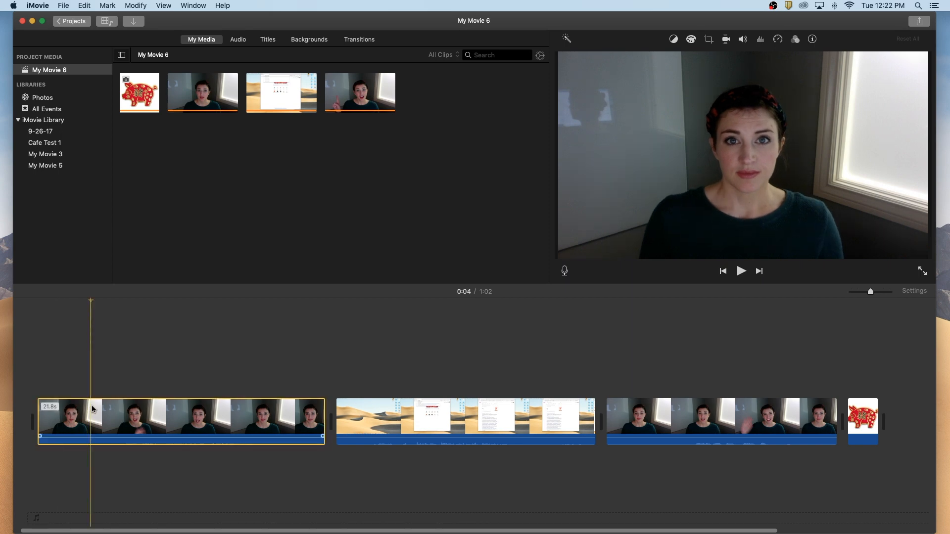
click(399, 416)
click(658, 416)
click(193, 433)
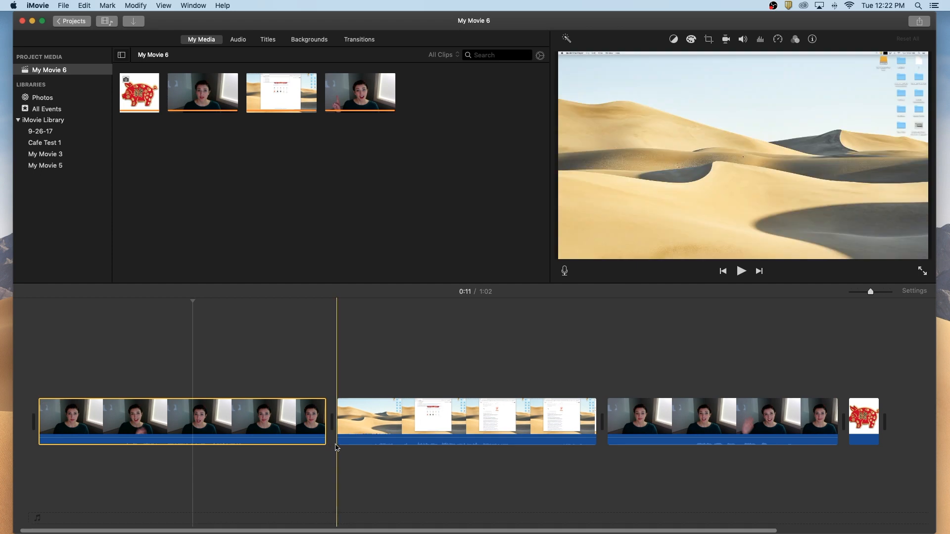
- Trim the first clip's start to 16.7 s and its end to 12.5 s clip length, and play back the result
click(241, 431)
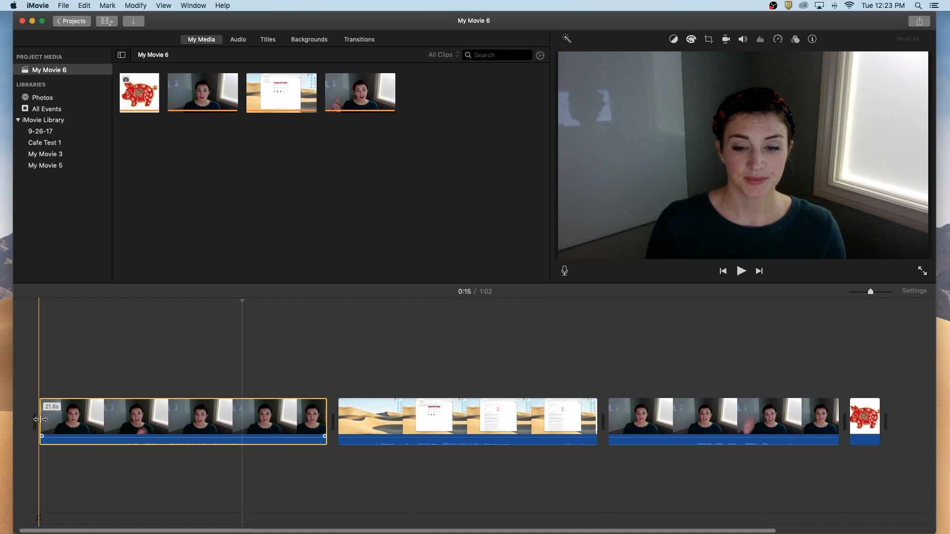
drag(38, 419, 106, 419)
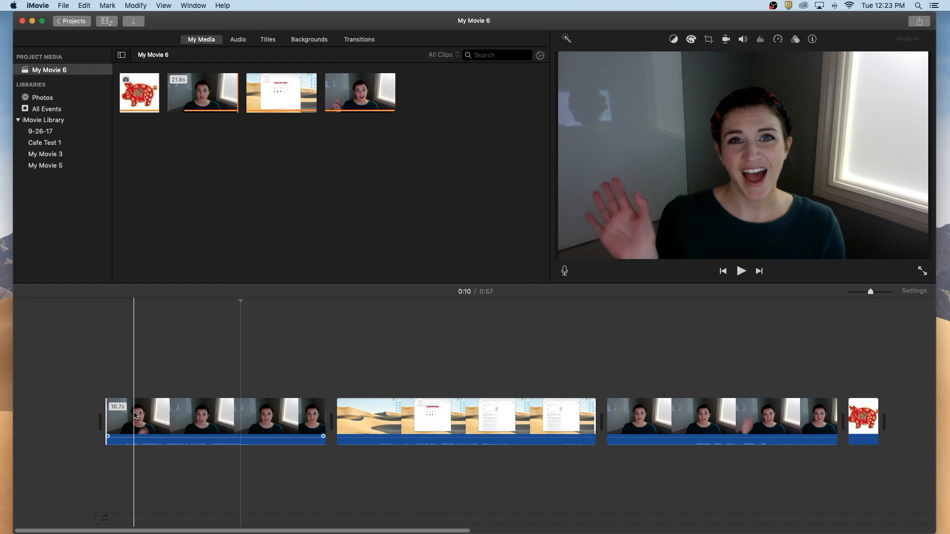
click(292, 422)
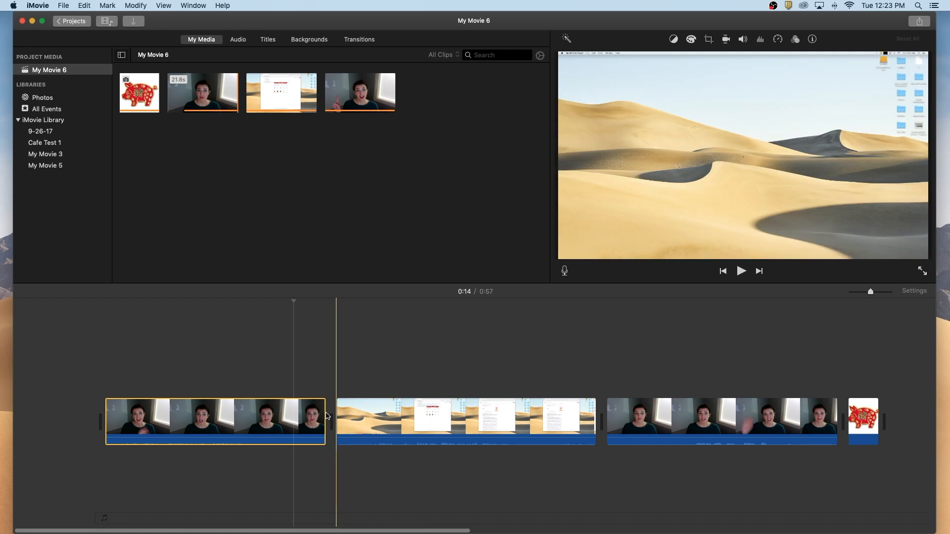
drag(324, 416, 269, 418)
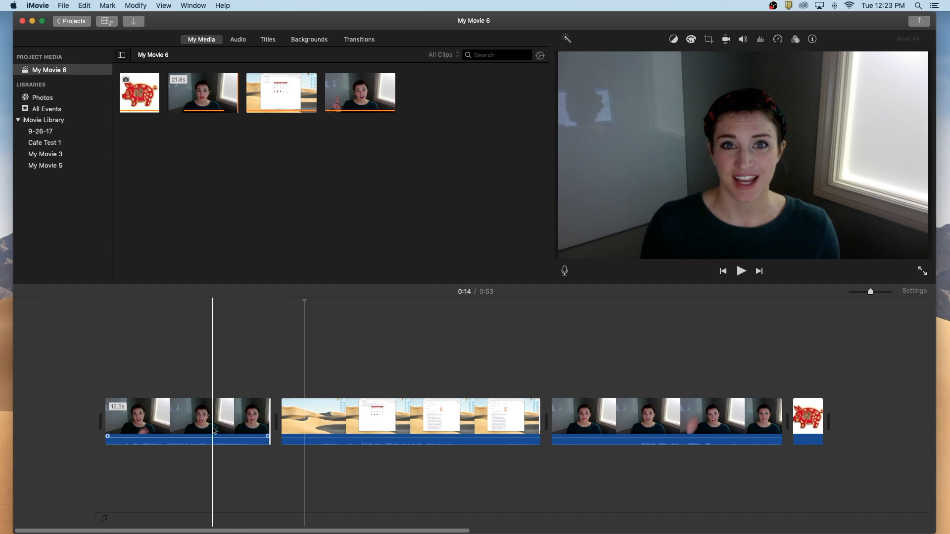
key(space)
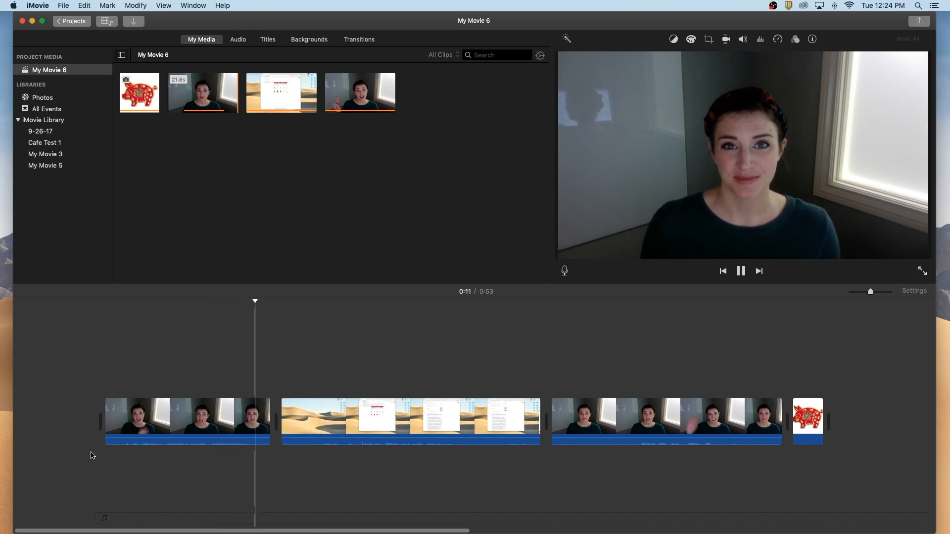
key(space)
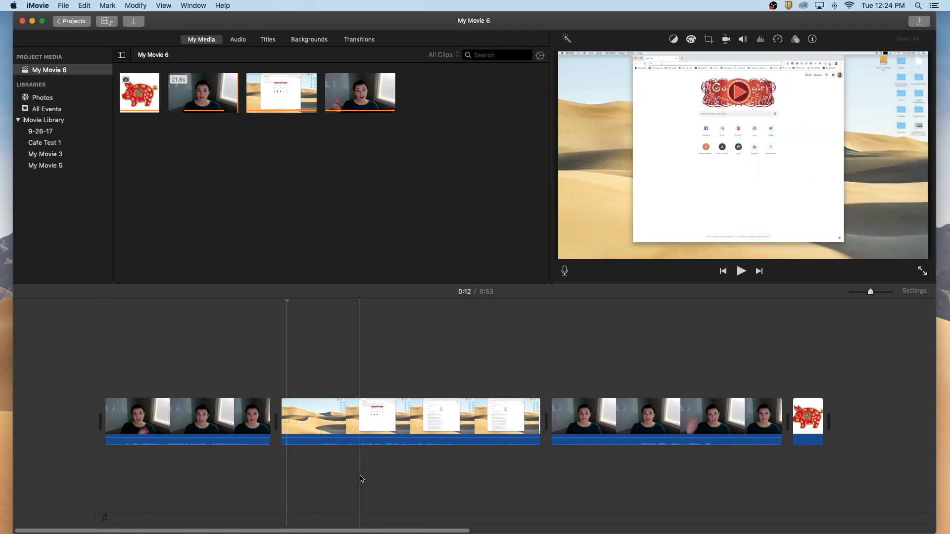
- Split the second clip at 0:18, where the browser window is open, and delete the segment before the split
click(360, 421)
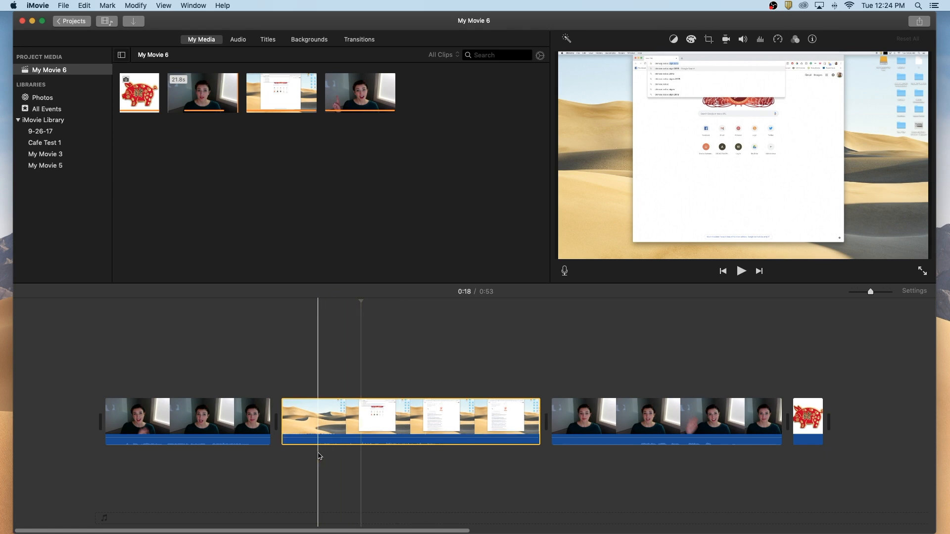
click(311, 428)
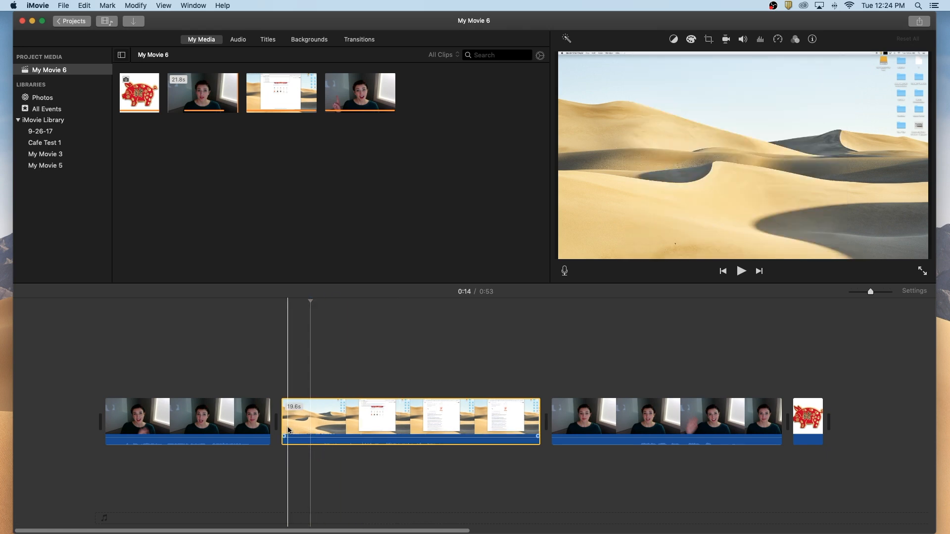
click(360, 420)
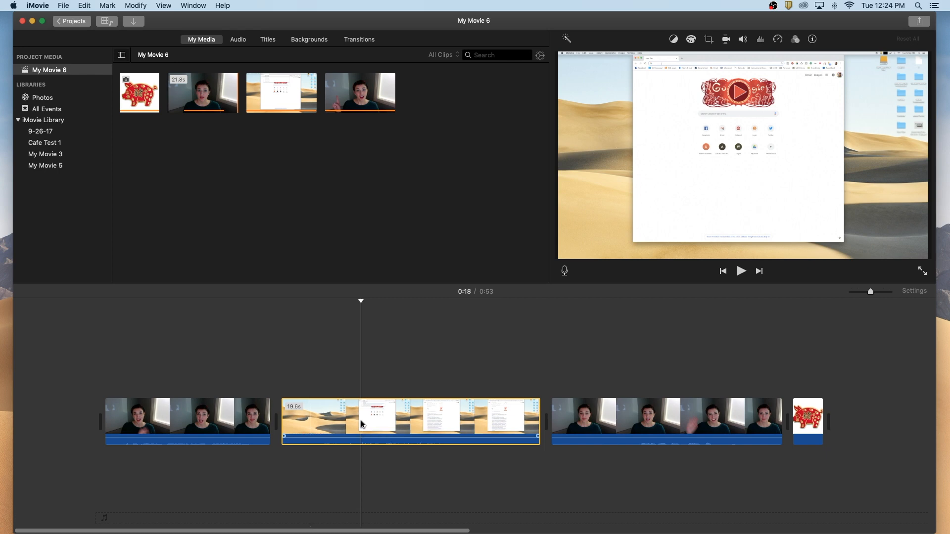
right_click(361, 422)
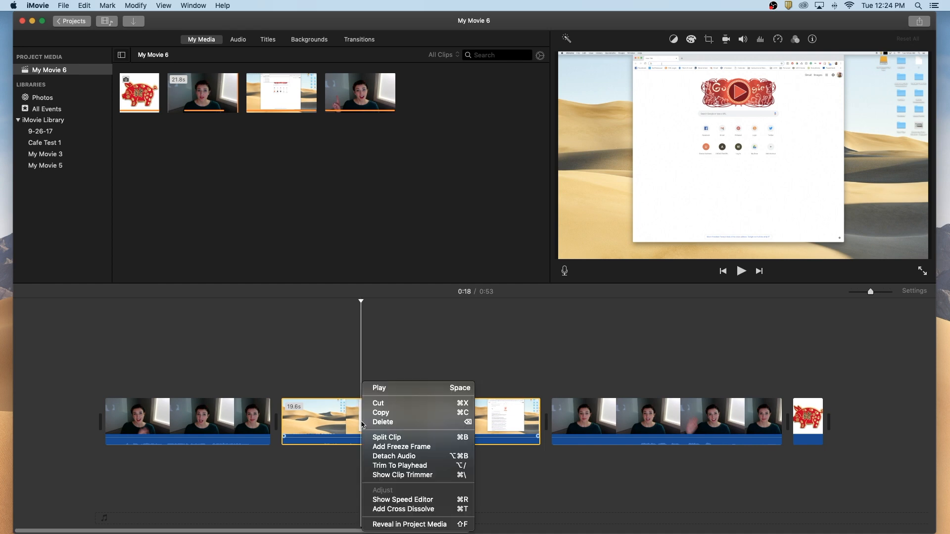
click(387, 437)
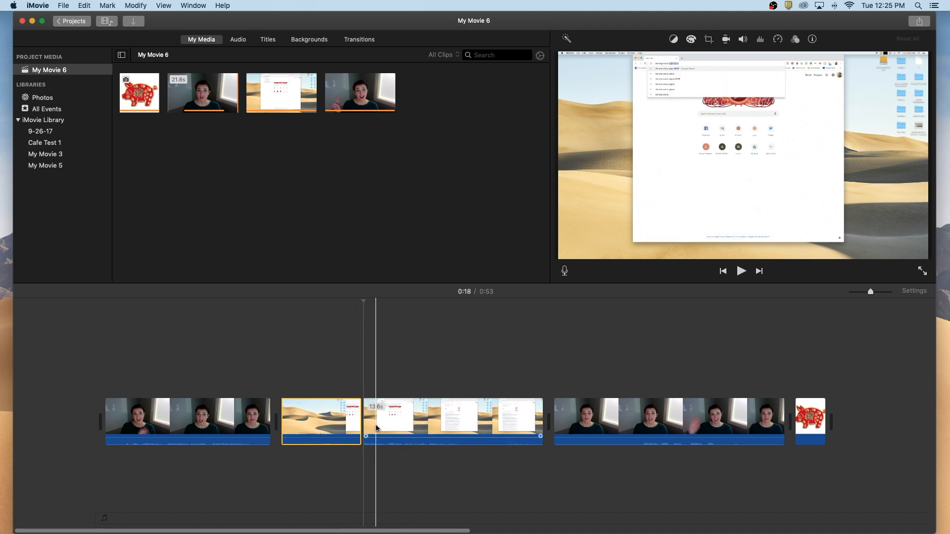
click(333, 419)
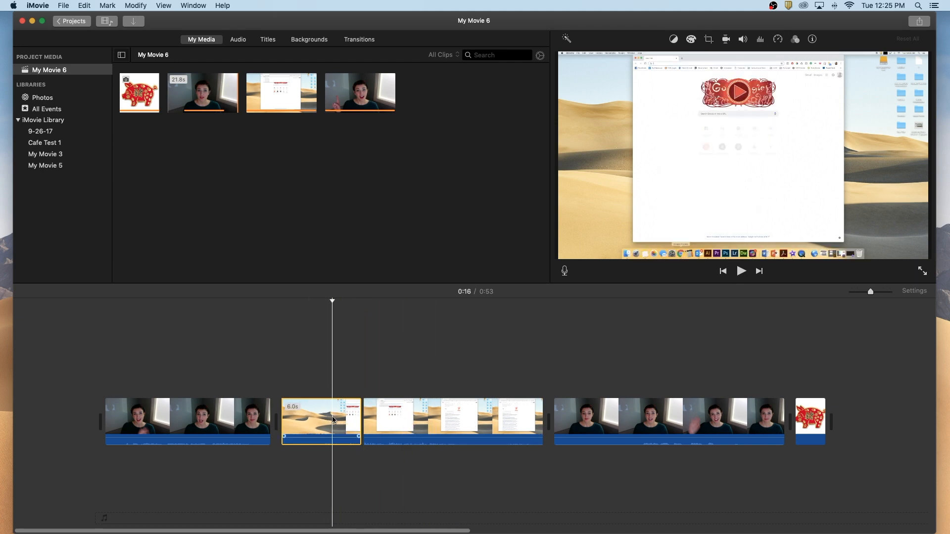
key(Delete)
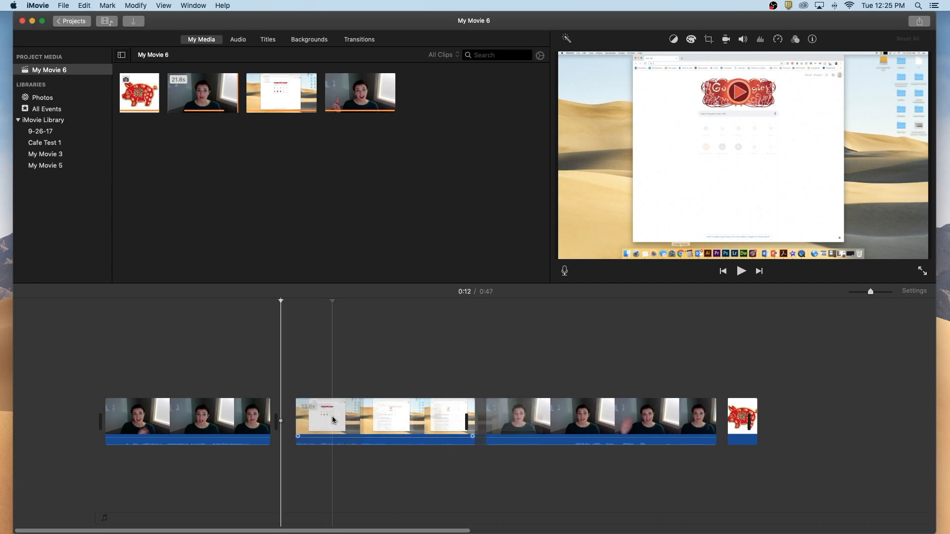
- Extend the start of the second clip slightly so that the clip lasts 14.0 s
click(333, 419)
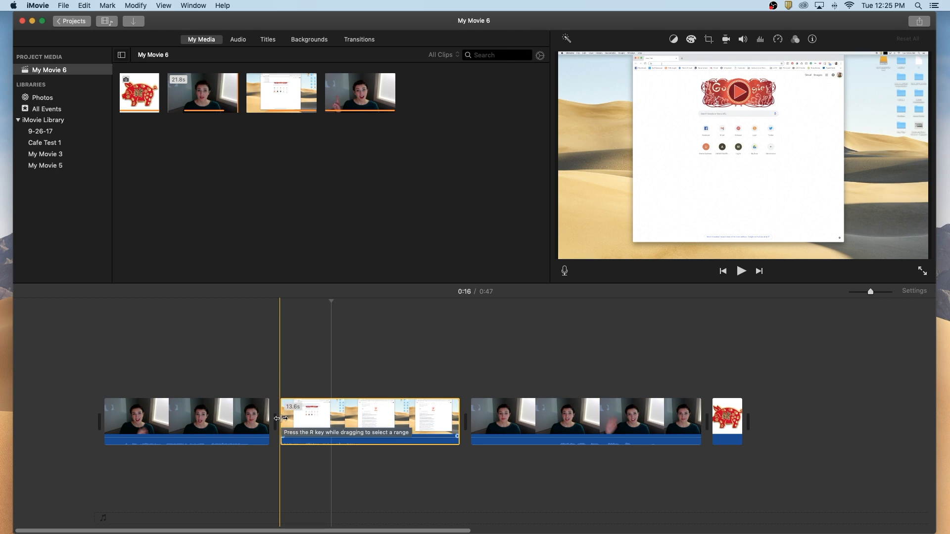
drag(280, 418, 275, 419)
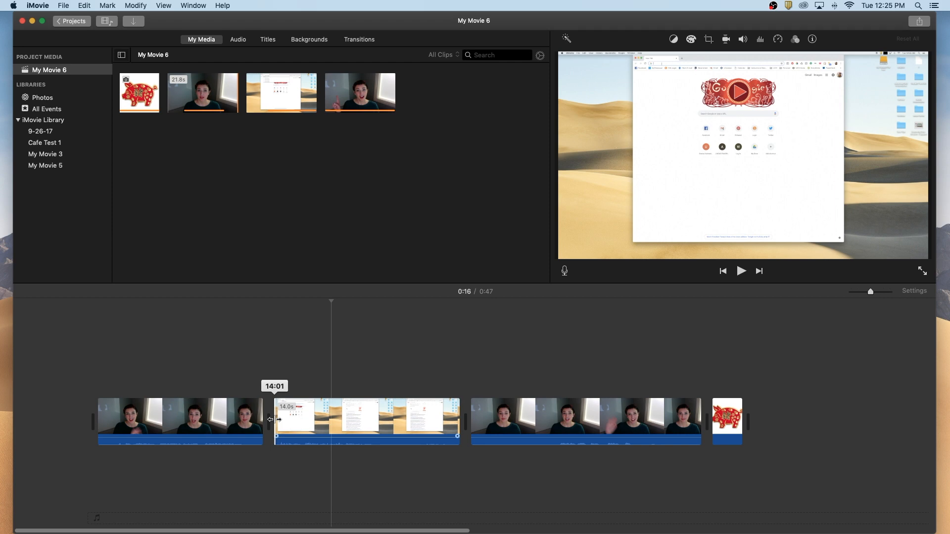
drag(274, 420, 275, 419)
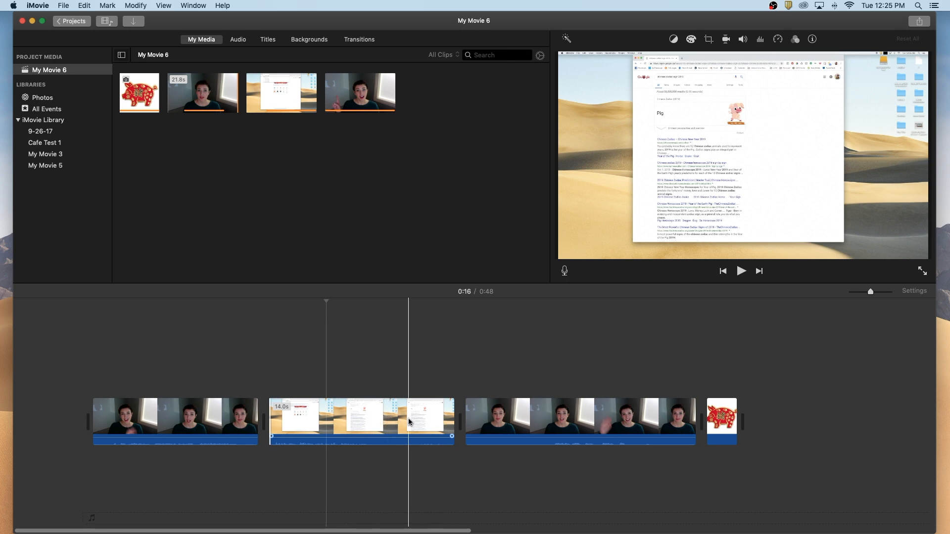
- Split the second clip at 0:20 in the timeline and delete the segment after the split
click(367, 419)
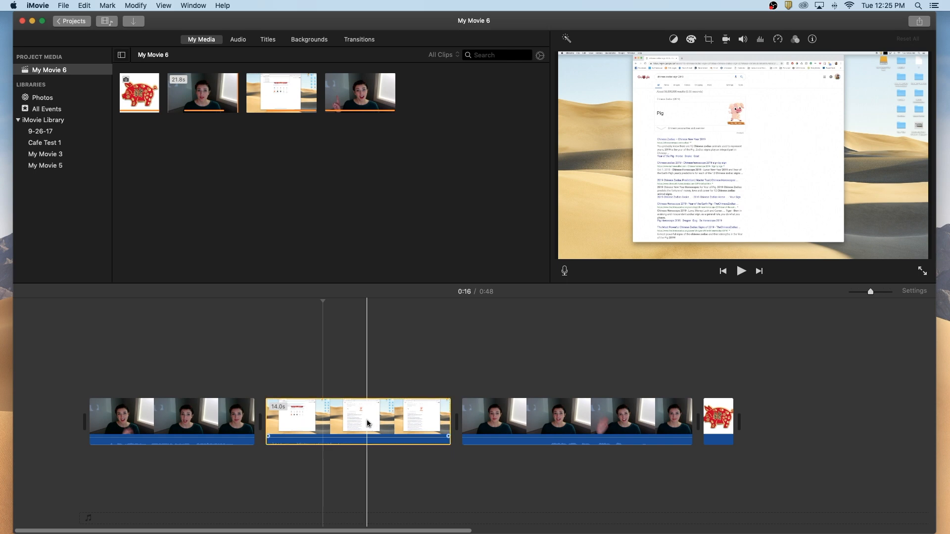
right_click(366, 420)
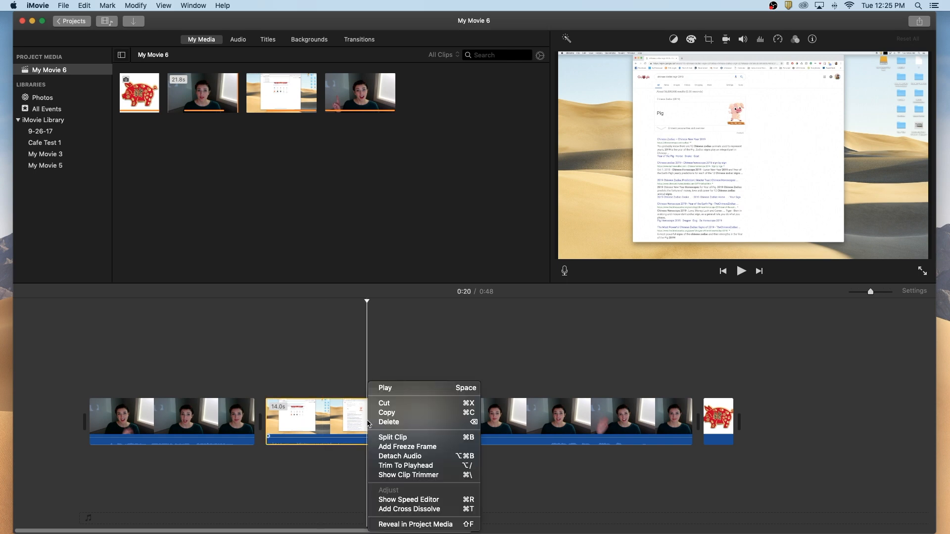
click(391, 436)
click(398, 421)
key(Delete)
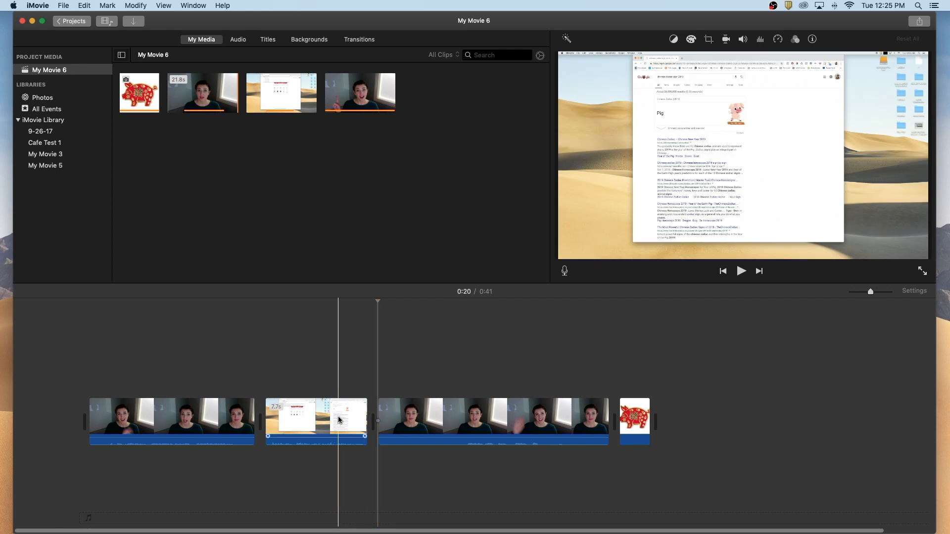
- Trim the third clip at both its start and its end to a length of 7.5 s
click(397, 421)
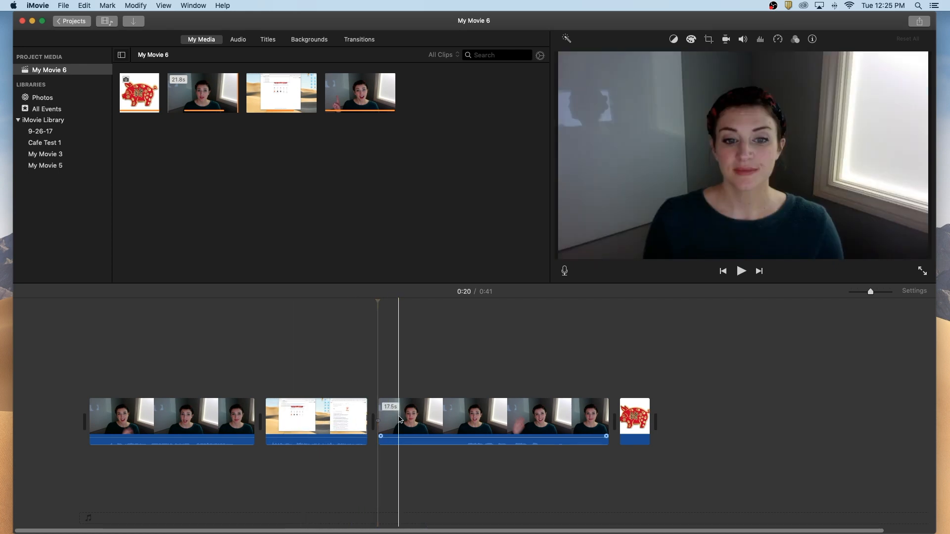
drag(382, 422, 447, 418)
drag(451, 418, 451, 419)
click(589, 418)
drag(608, 415, 551, 424)
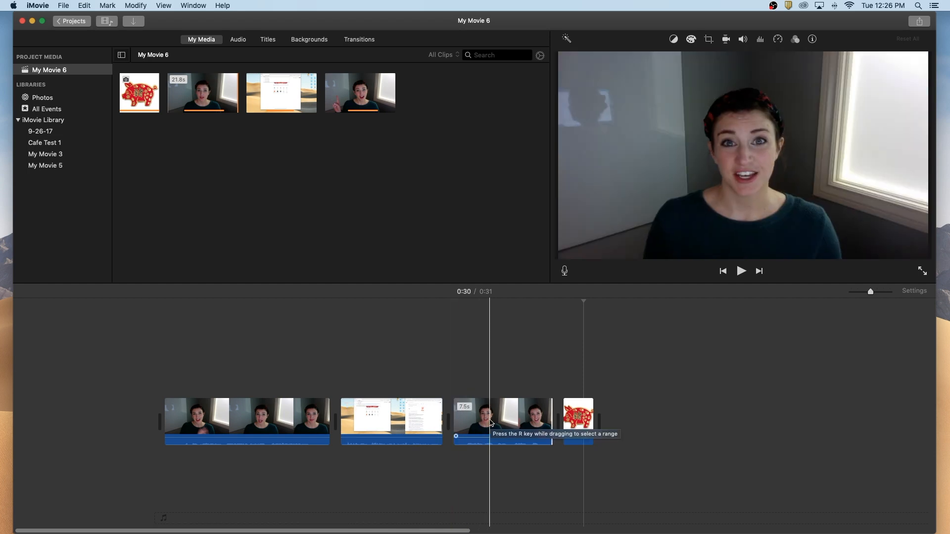
- Crop the second clip with Crop to Fill, framing the upper part of the browser window across its full width
click(404, 411)
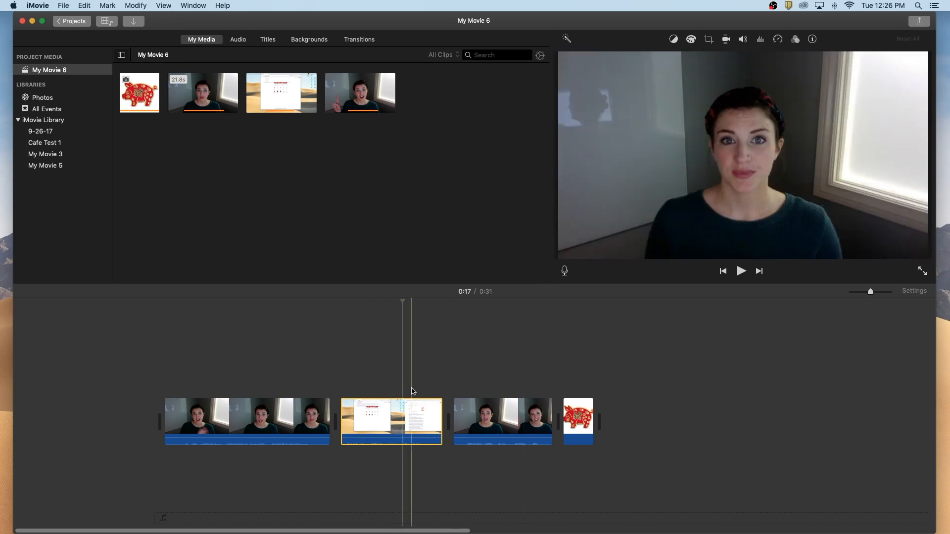
click(396, 413)
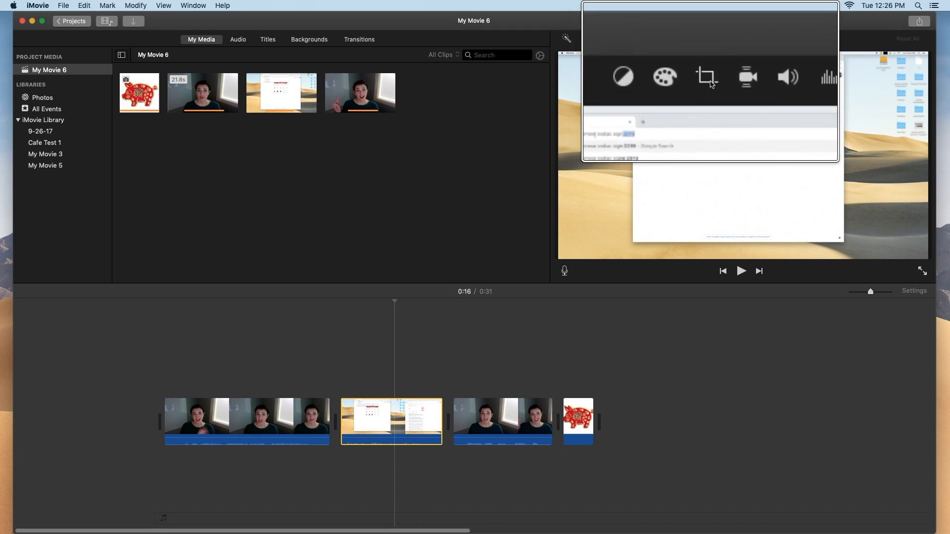
click(711, 83)
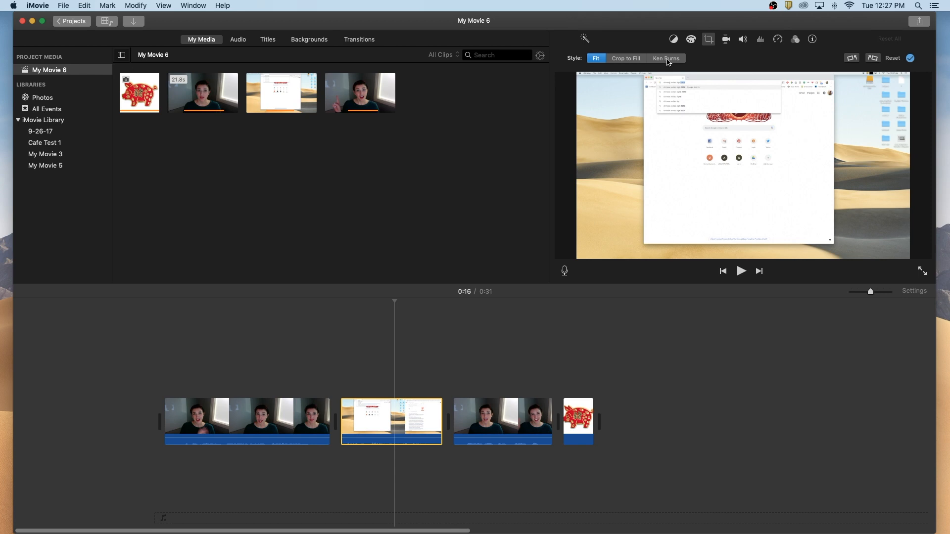
click(626, 59)
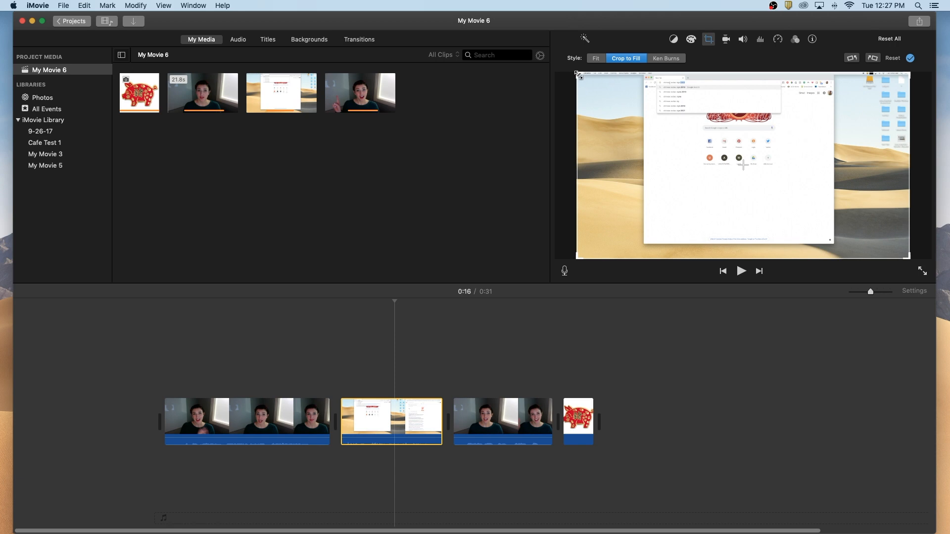
drag(579, 75, 660, 119)
drag(752, 169, 712, 126)
drag(869, 213, 834, 191)
drag(694, 180, 709, 179)
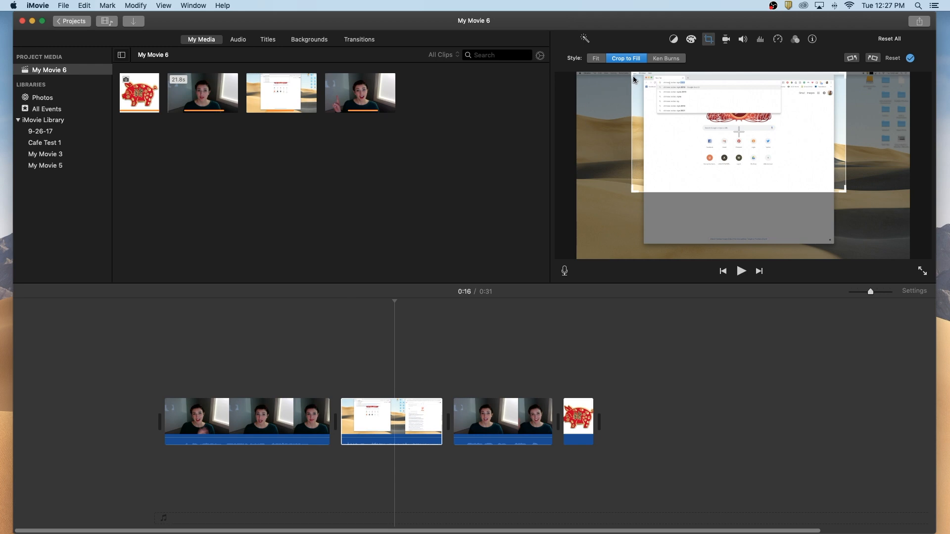
click(709, 40)
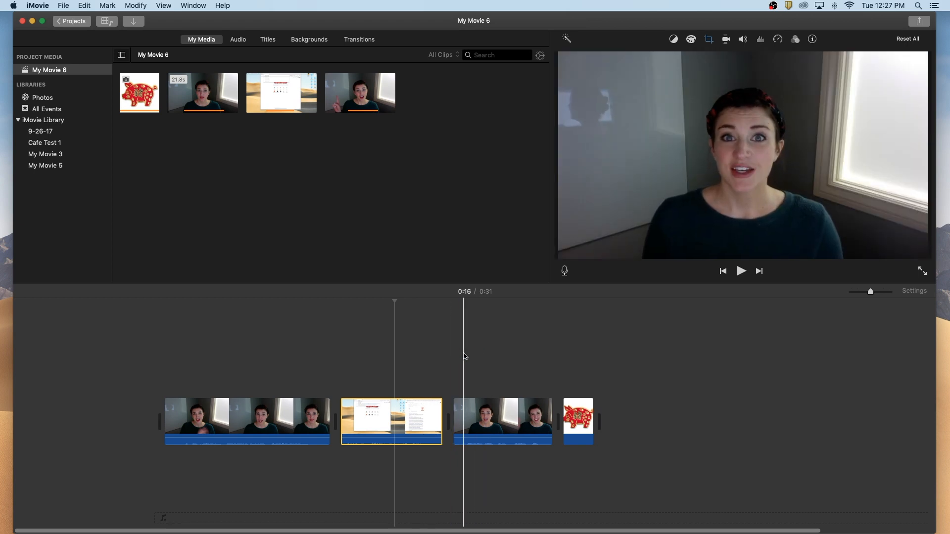
click(458, 356)
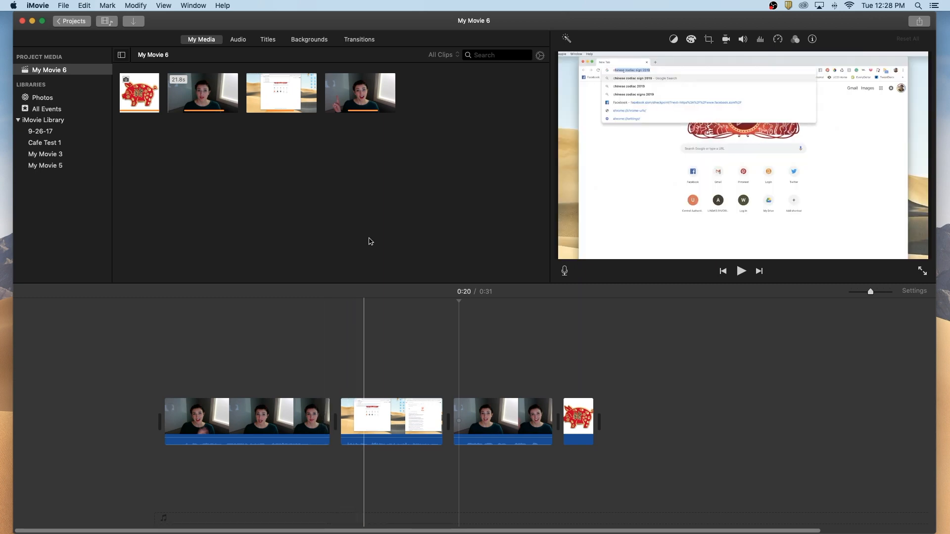
- Try a Cross Dissolve transition between the first and second clips and delete it again
click(364, 40)
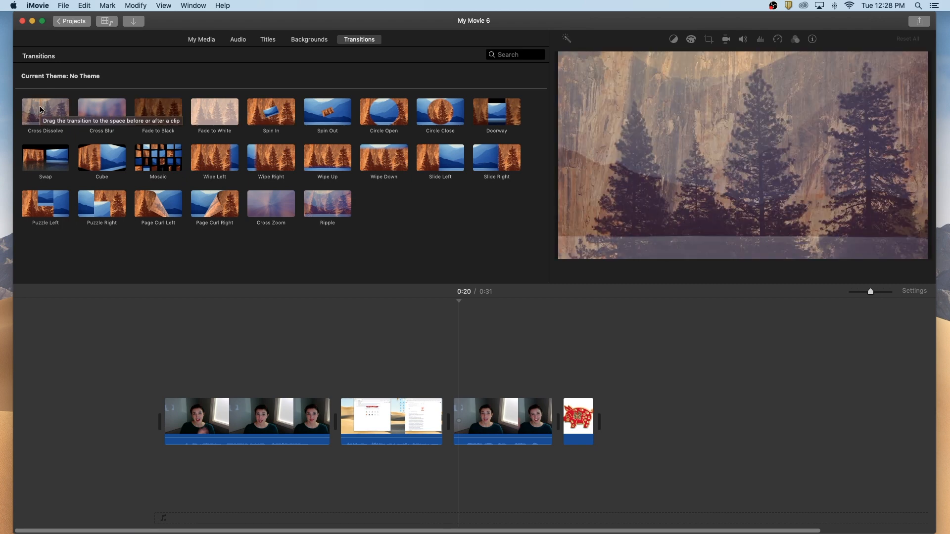
drag(42, 110, 328, 425)
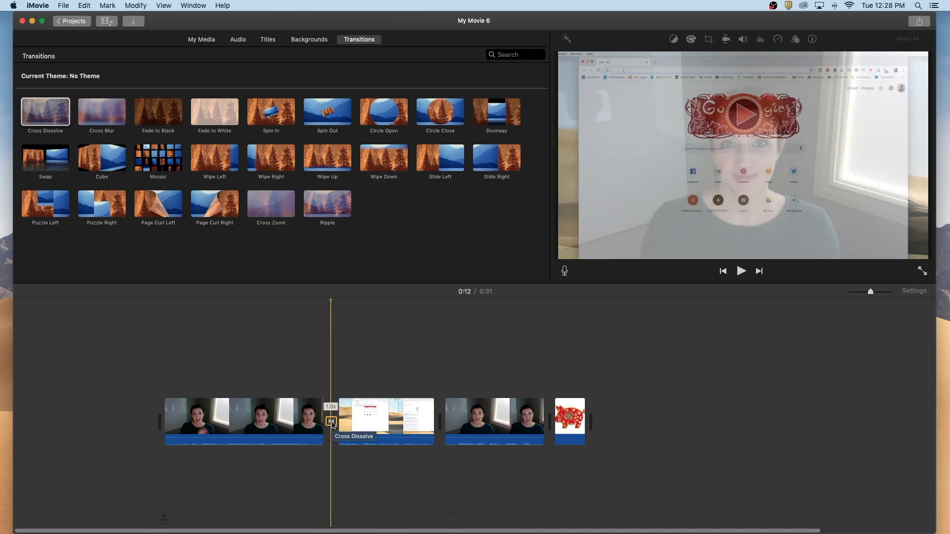
key(Delete)
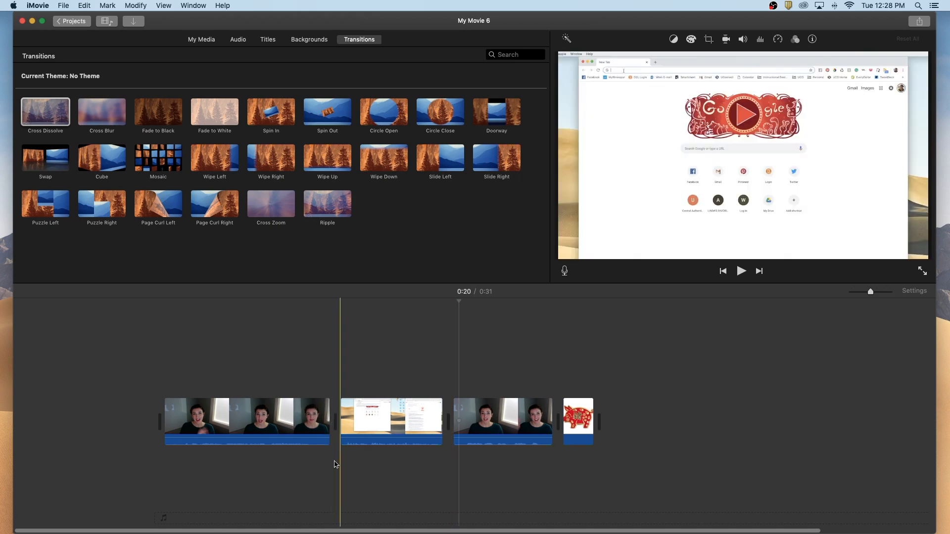
- Play the cut from the first clip to the second clip without a transition
click(327, 467)
key(space)
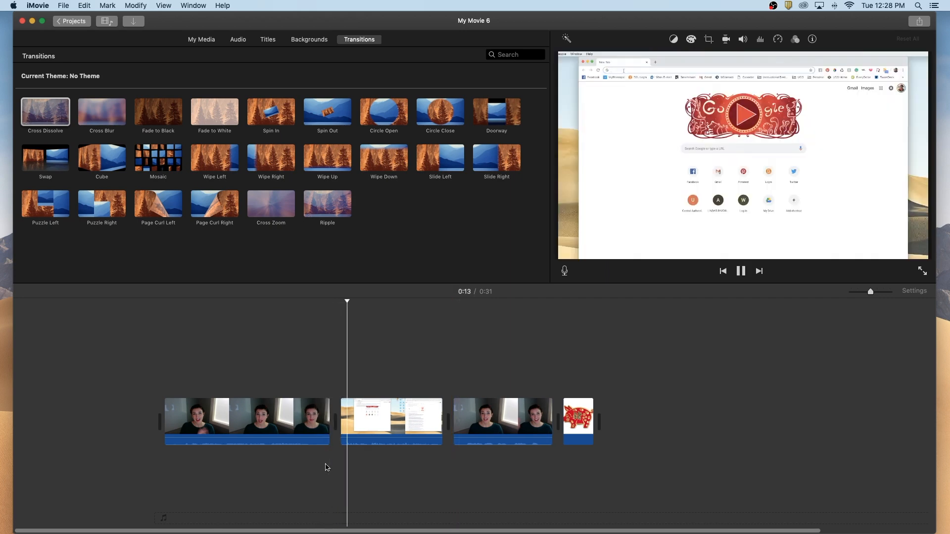
key(space)
- Add a Cross Dissolve transition between the first and second clips and play it back
drag(39, 115, 326, 432)
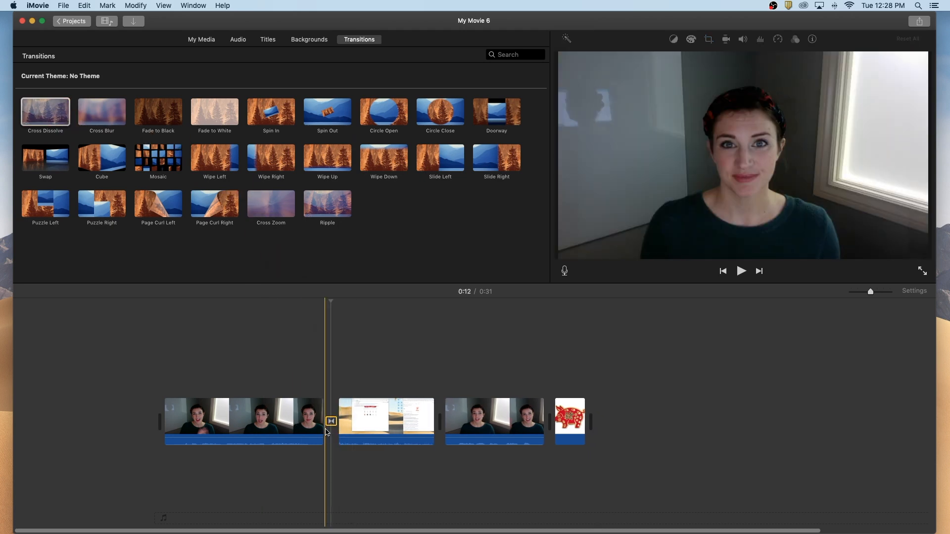
click(310, 464)
key(space)
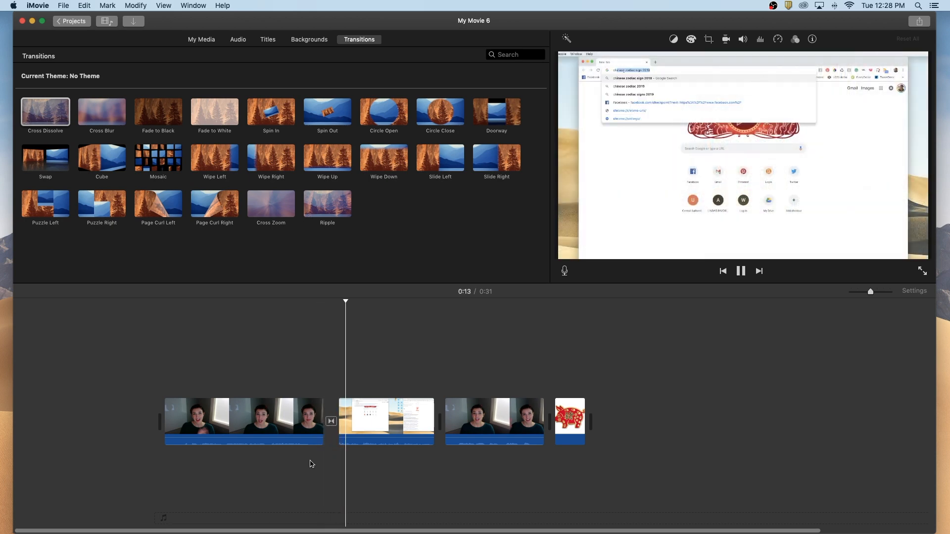
key(space)
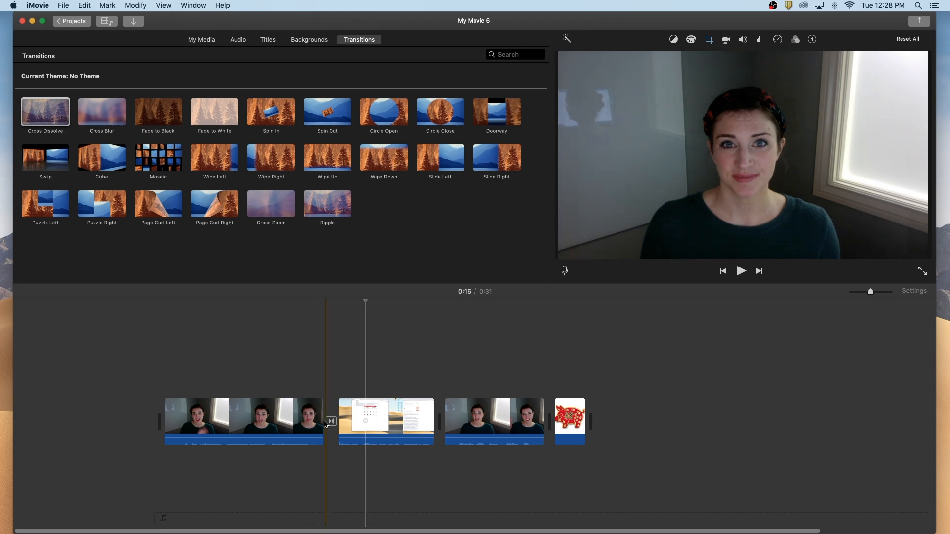
- Add a Cross Dissolve transition between the second and third clips
drag(45, 110, 432, 421)
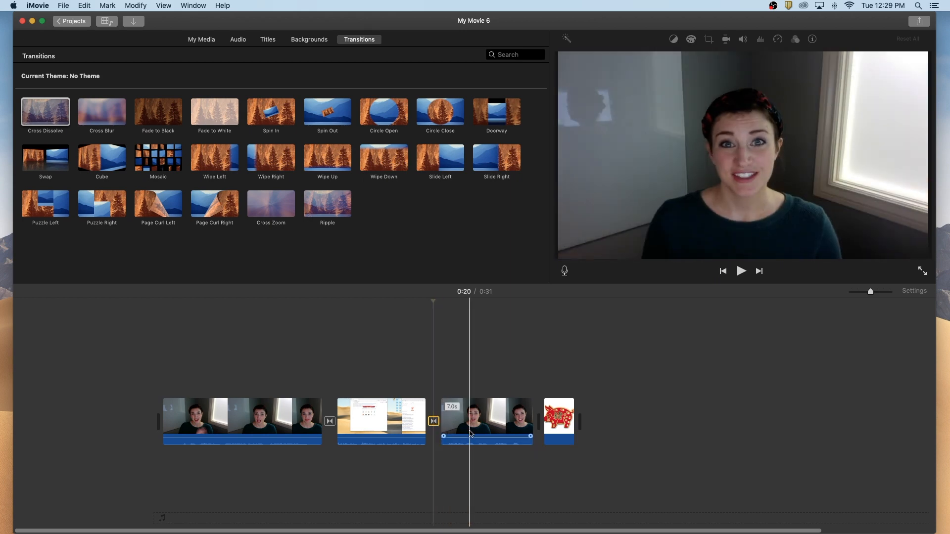
click(432, 439)
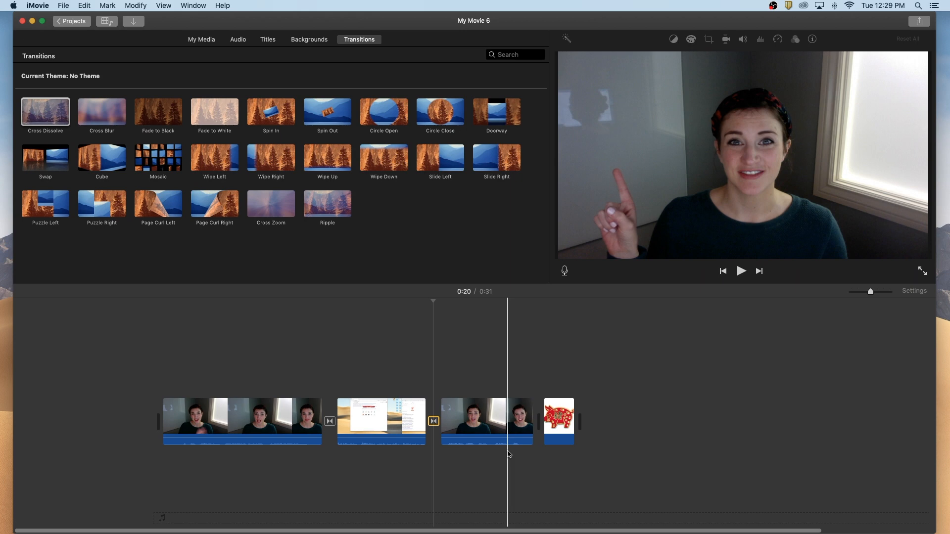
- Play the third clip from its start to near its end, and select the pig image after it
click(559, 420)
click(440, 456)
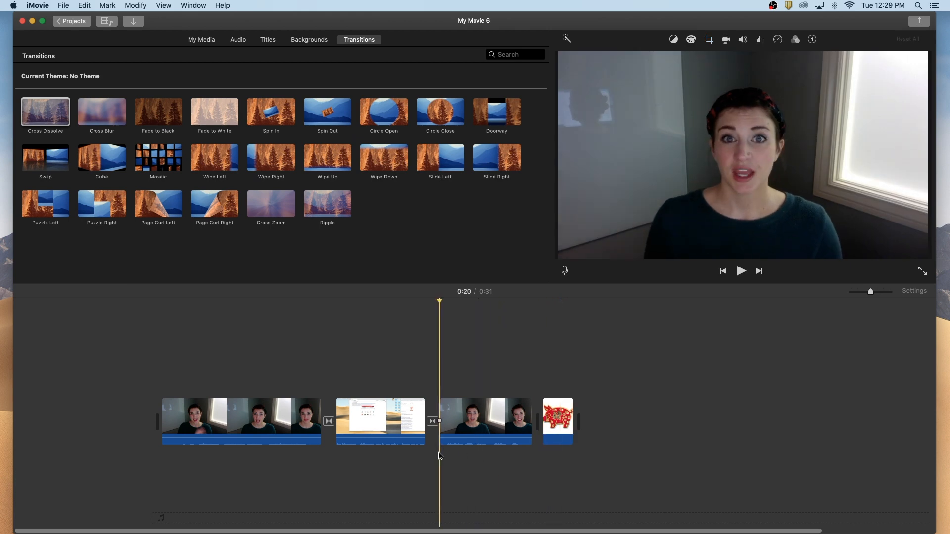
key(space)
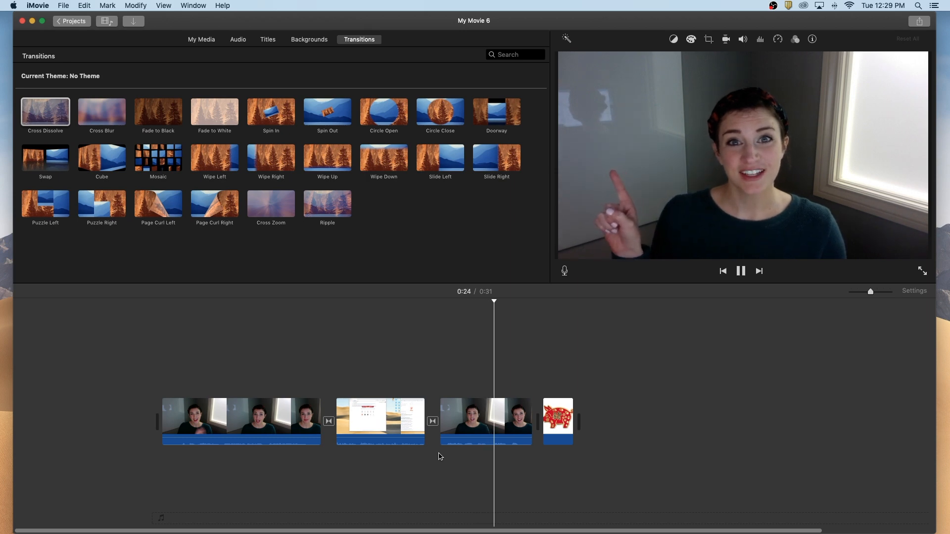
key(space)
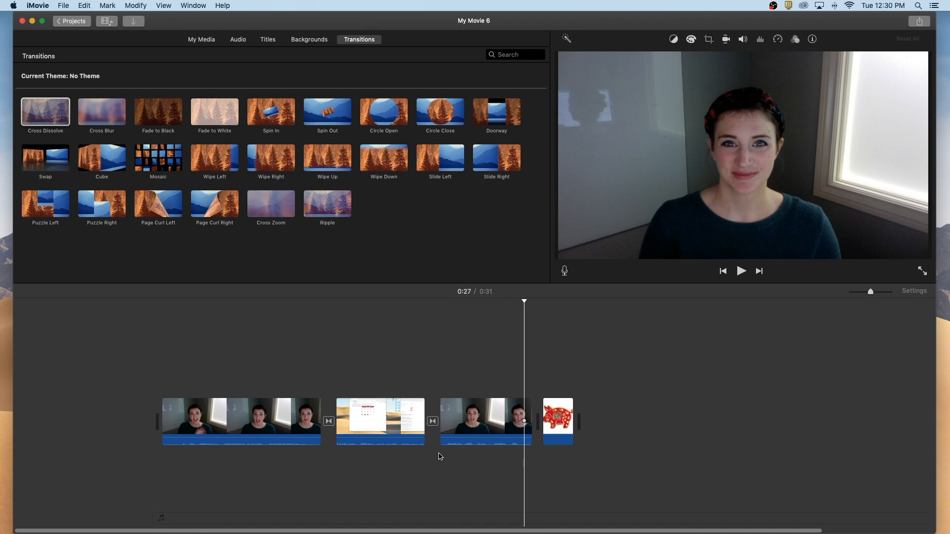
click(555, 423)
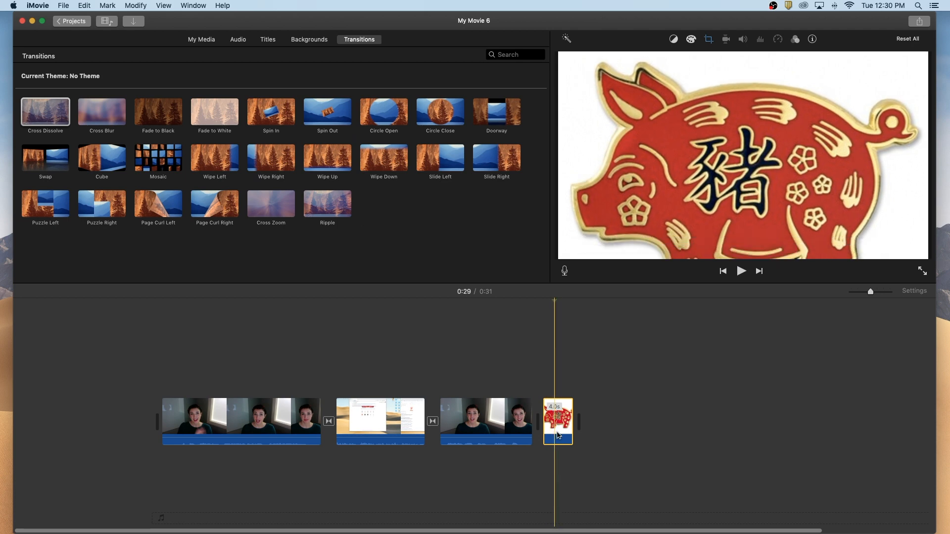
- Set the pig image's cropping style to Fit so the whole picture shows, and reselect it in the timeline
click(708, 40)
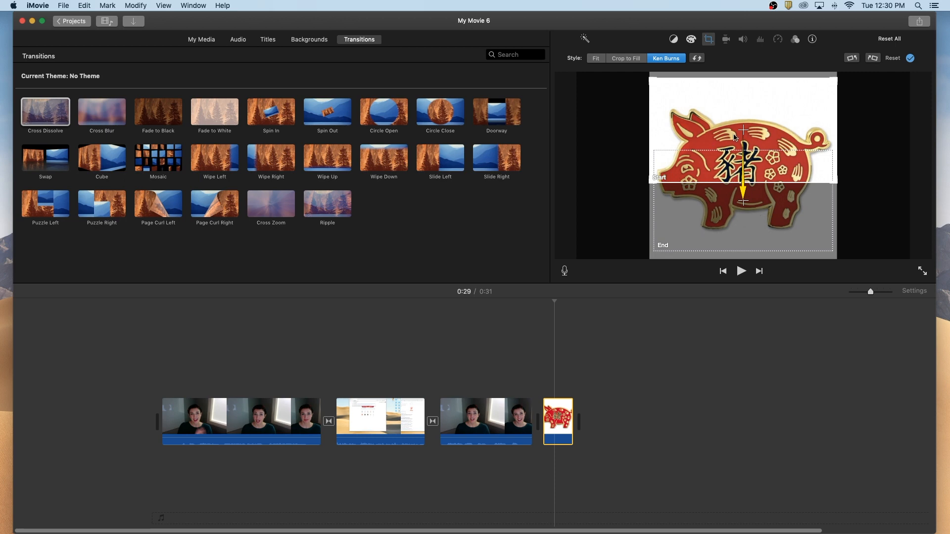
click(708, 43)
click(708, 42)
click(595, 59)
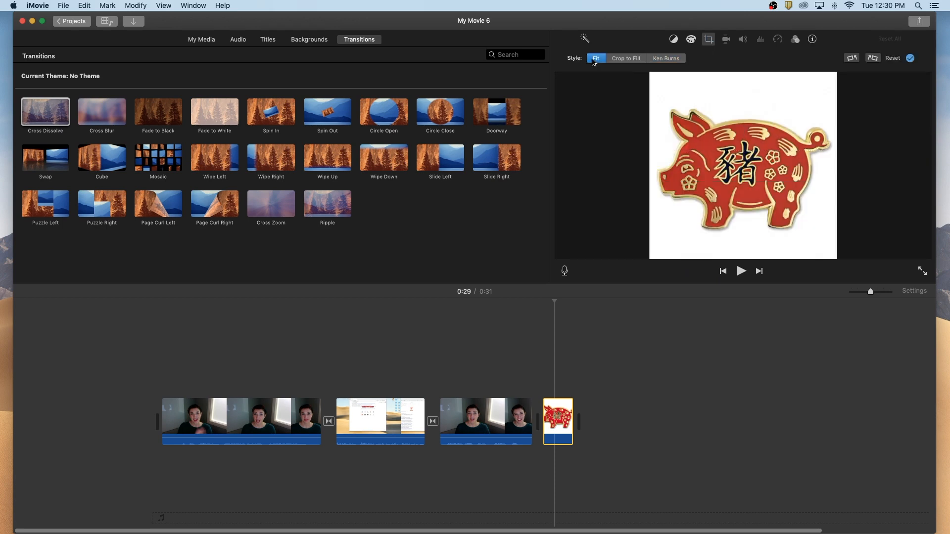
click(609, 399)
click(553, 433)
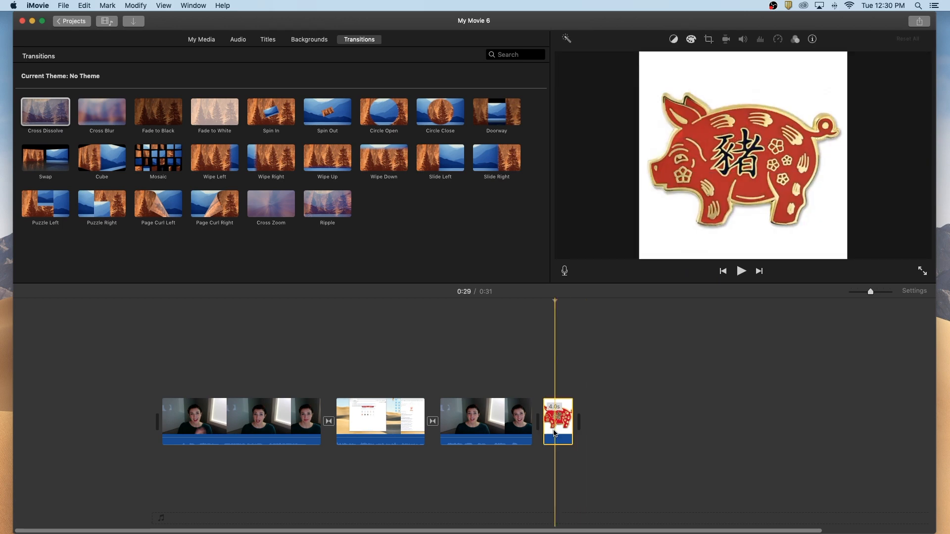
- Move the pig image from the end of the movie to an overlay above the third clip and select it
drag(559, 436, 467, 388)
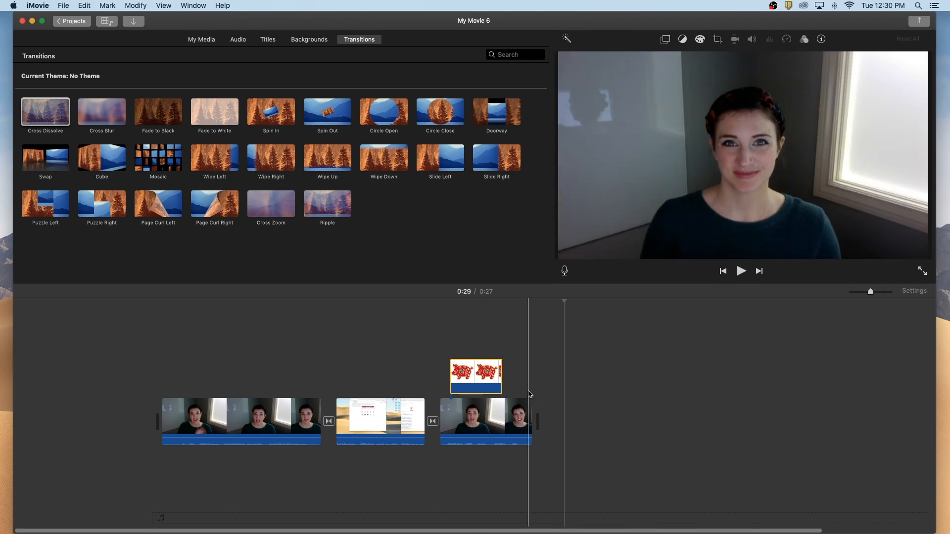
click(471, 382)
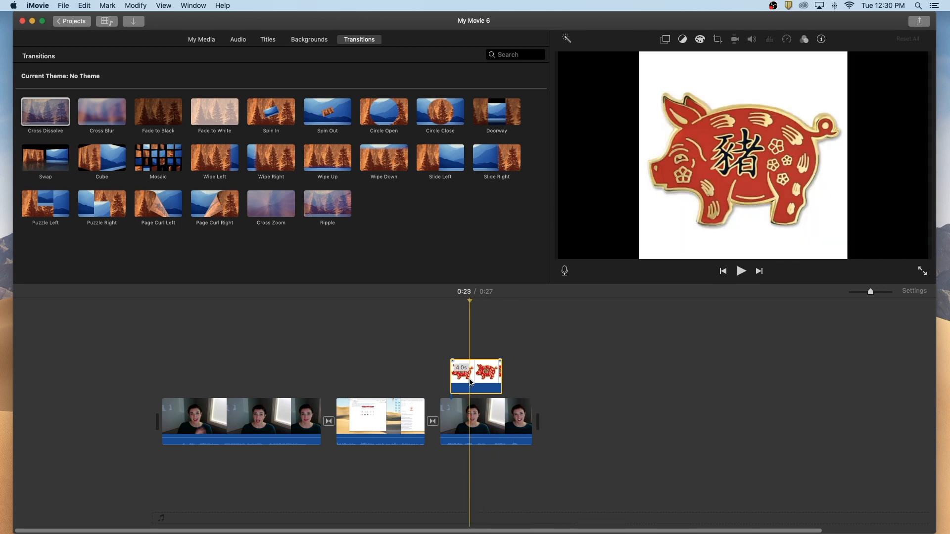
click(480, 384)
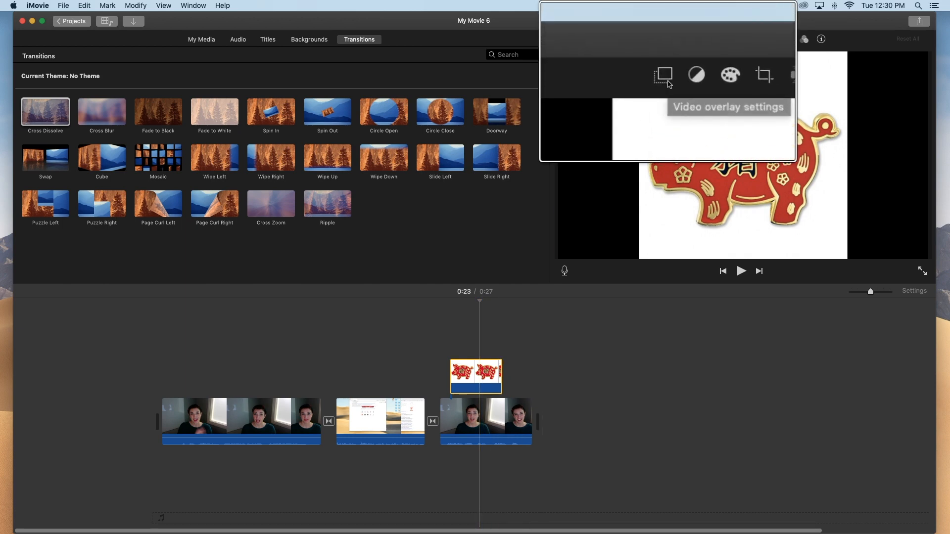
- Make the pig overlay Picture in Picture, enlarge it and place it over the blank wall above the speaker's raised finger
click(666, 39)
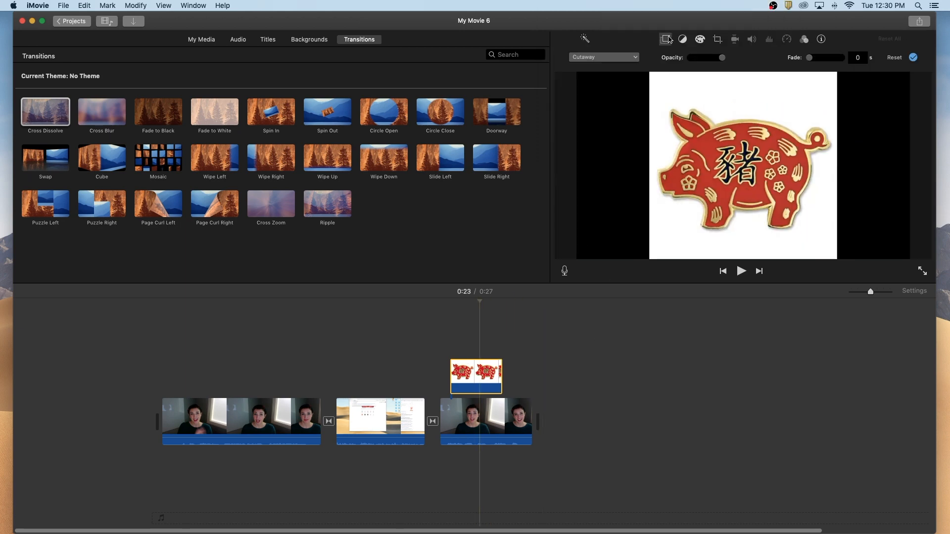
click(615, 60)
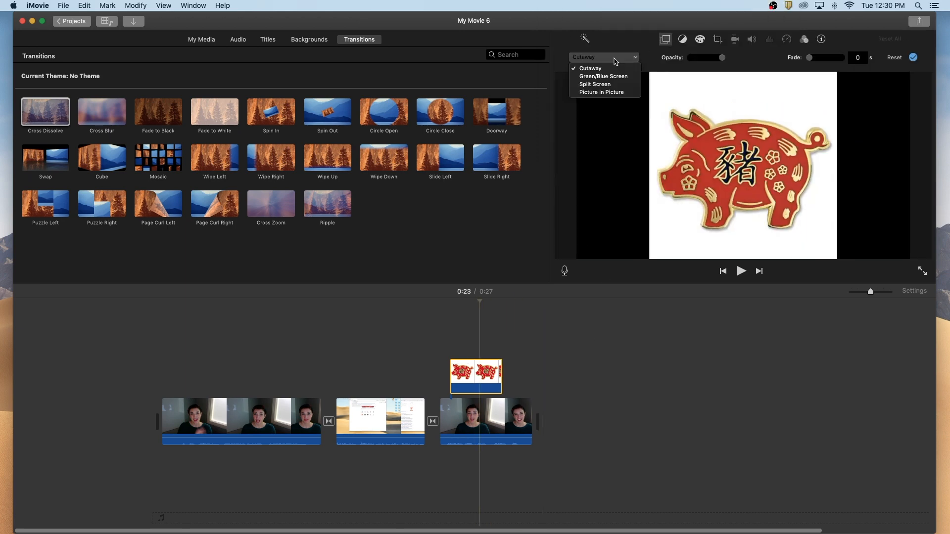
click(615, 92)
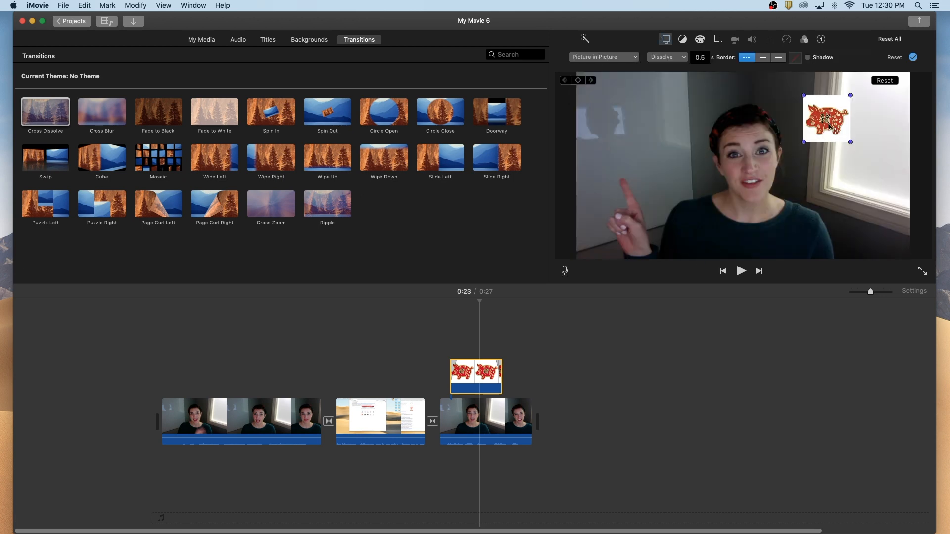
drag(836, 127, 640, 140)
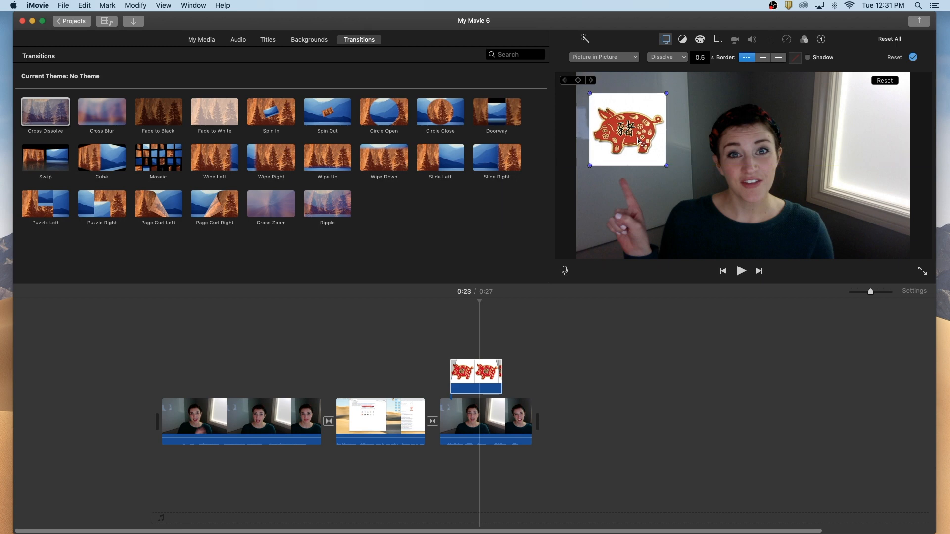
- Play the third clip from its start to check the picture-in-picture pig overlay
click(444, 354)
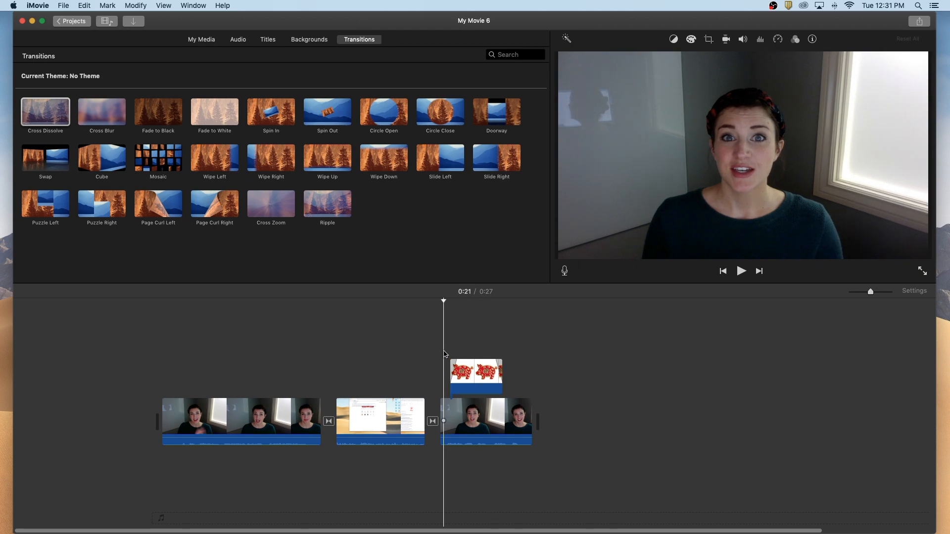
key(space)
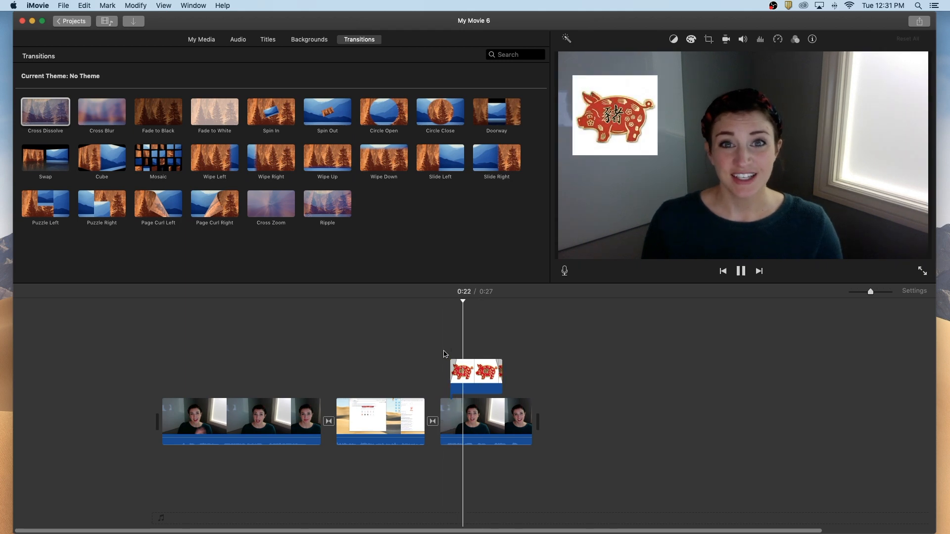
key(space)
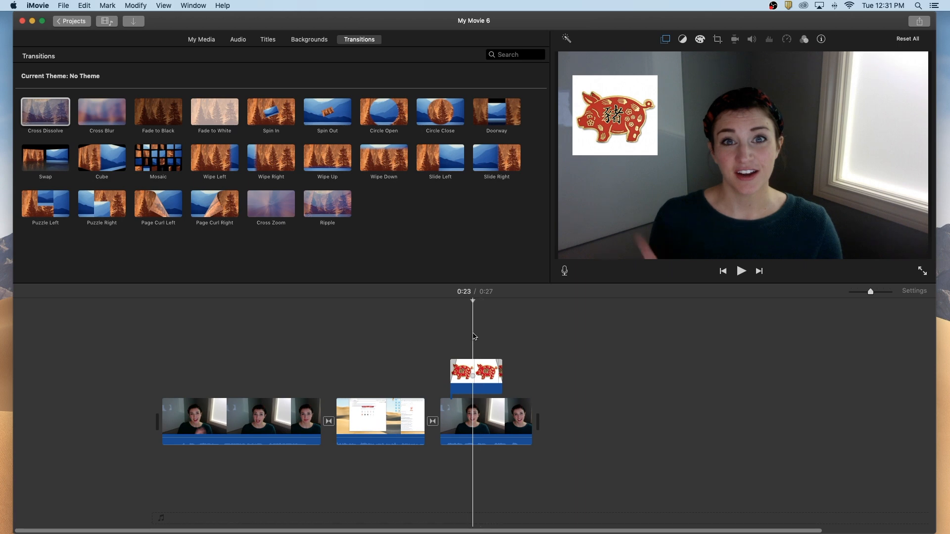
- Shift the pig overlay along the third clip to start at about 0:23, and play that section back
click(483, 379)
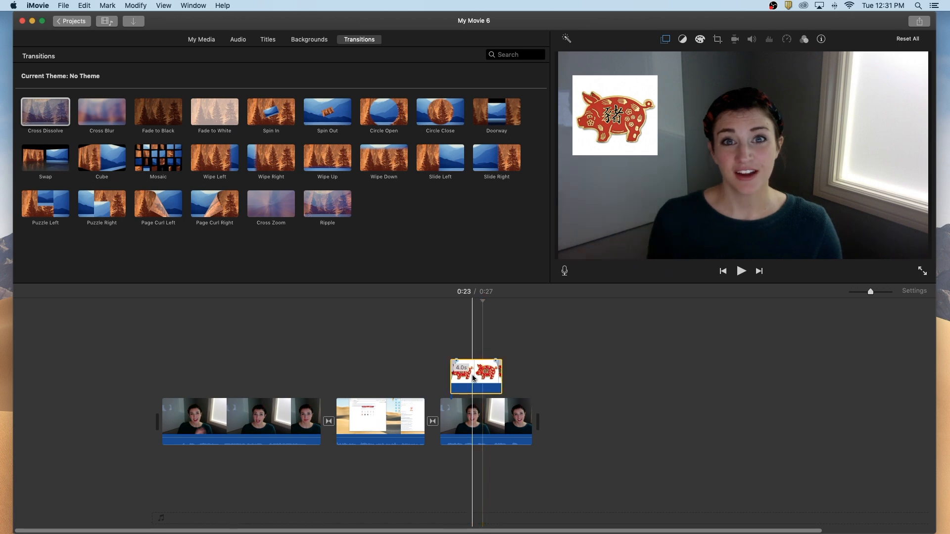
drag(483, 375, 506, 375)
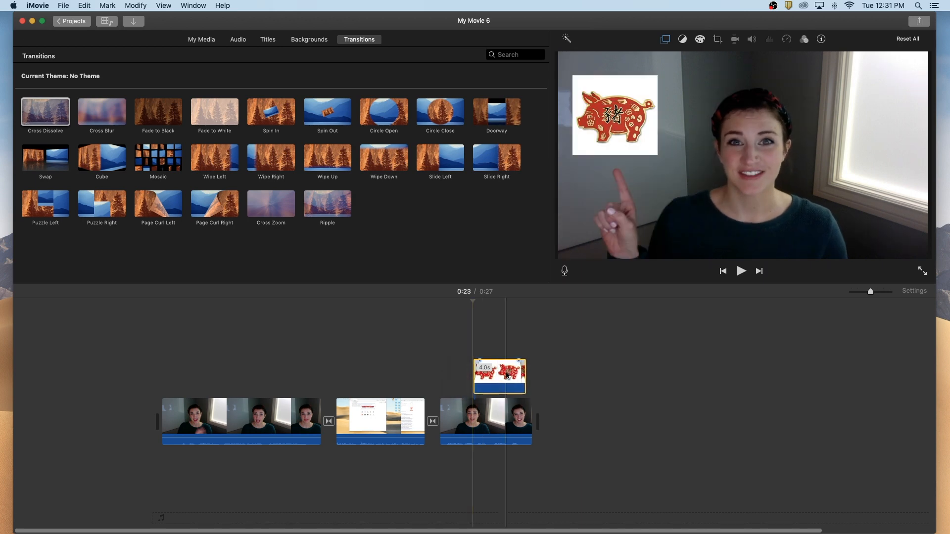
click(460, 386)
key(space)
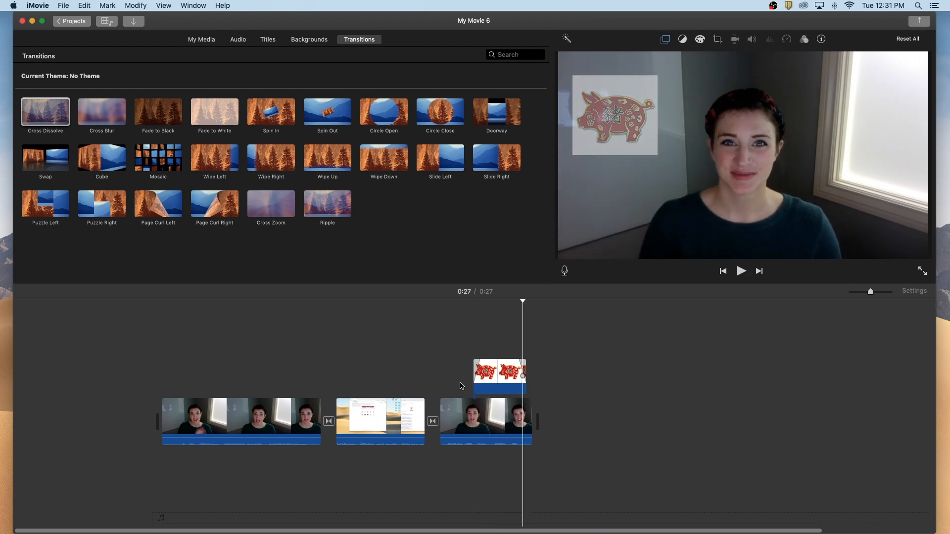
- Shorten the pig overlay to 2.8 s by trimming its end, and play that section back
drag(526, 368, 509, 370)
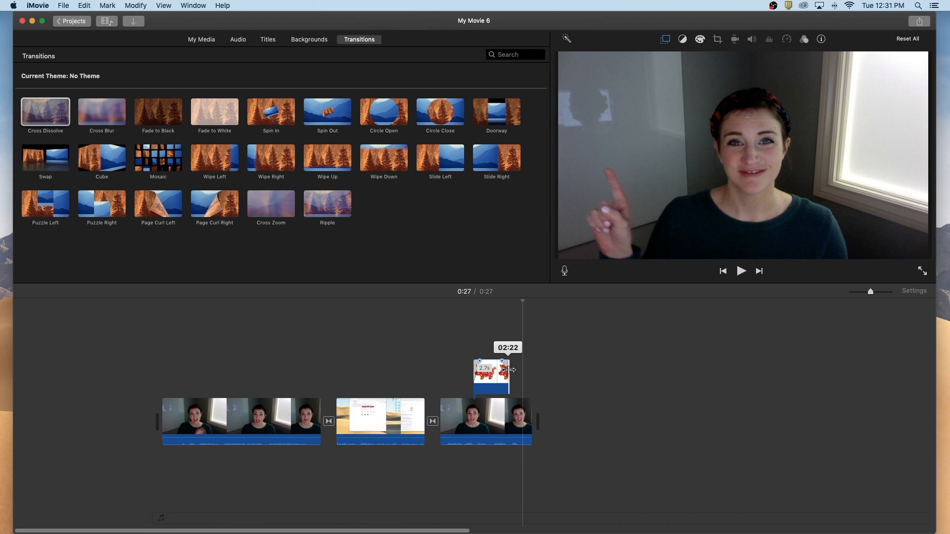
drag(509, 370, 510, 370)
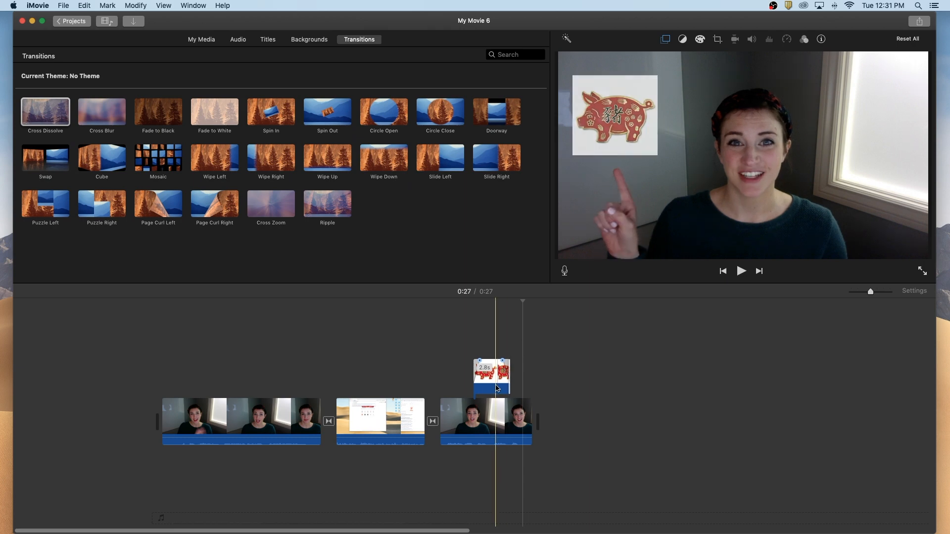
click(463, 384)
key(space)
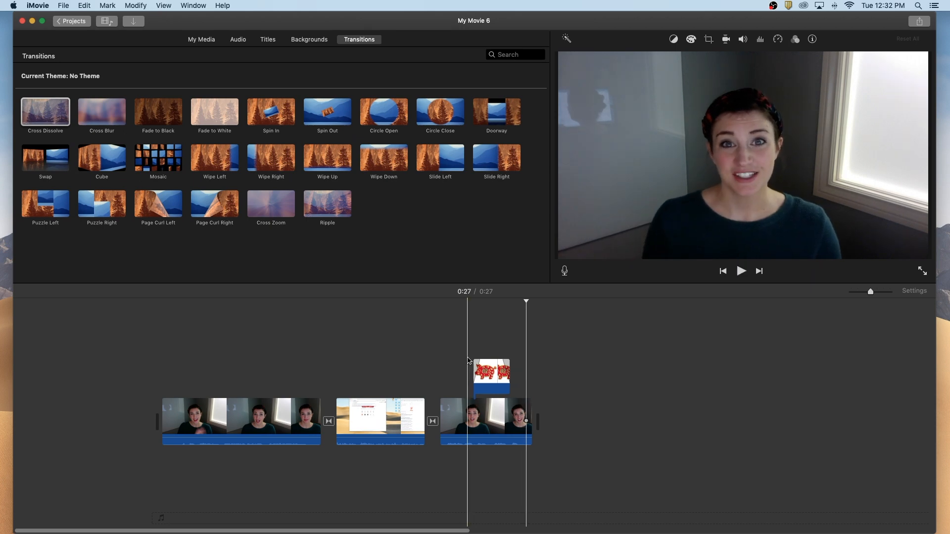
click(490, 366)
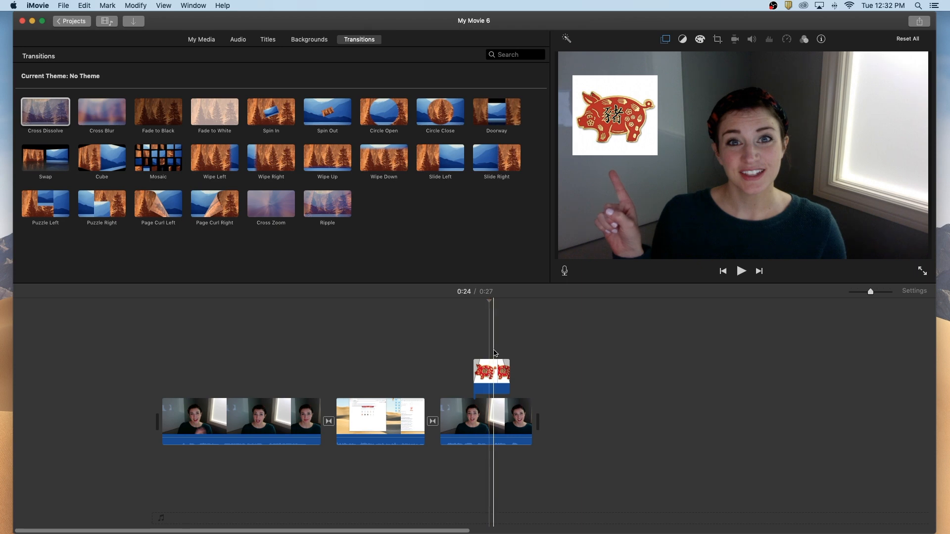
click(576, 392)
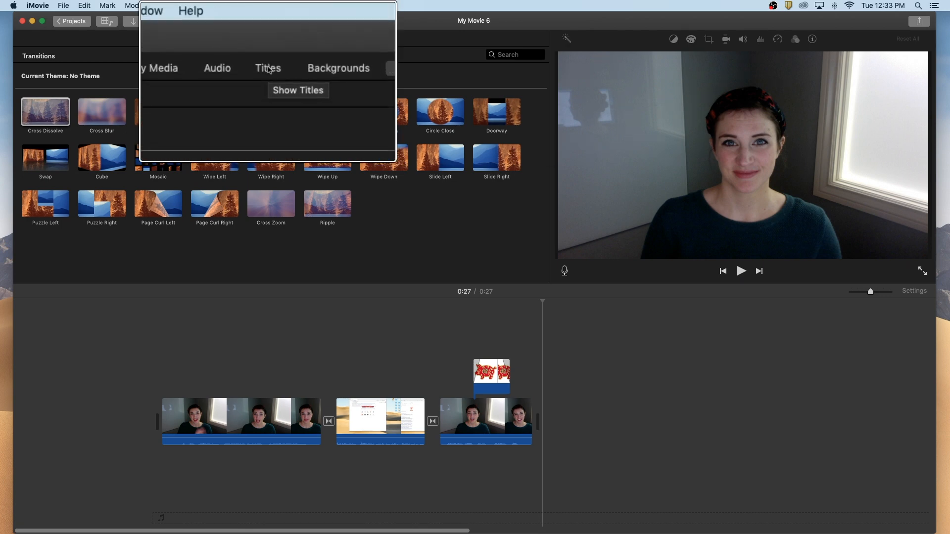
- Browse the title and background collections, then insert the Blue background before the first clip and select it
click(257, 39)
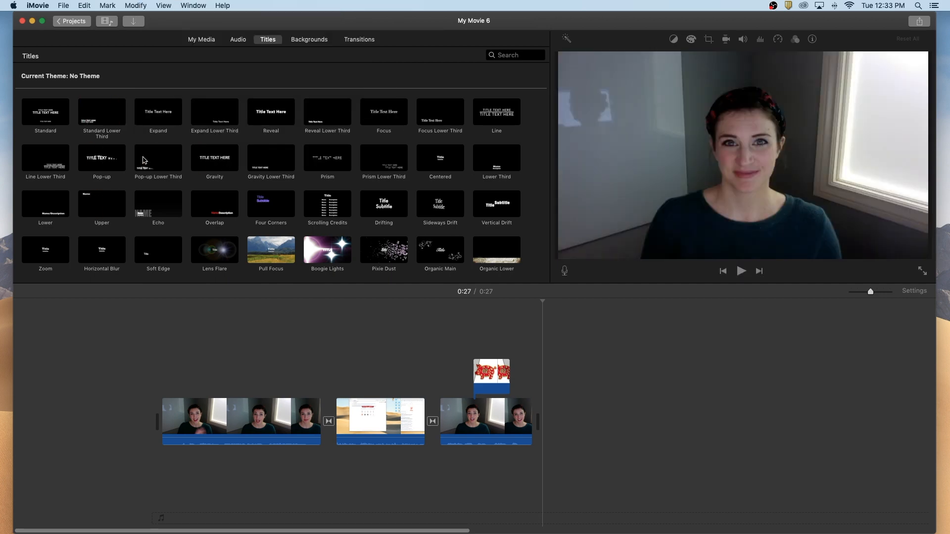
click(306, 41)
scroll(347, 119, down, 2)
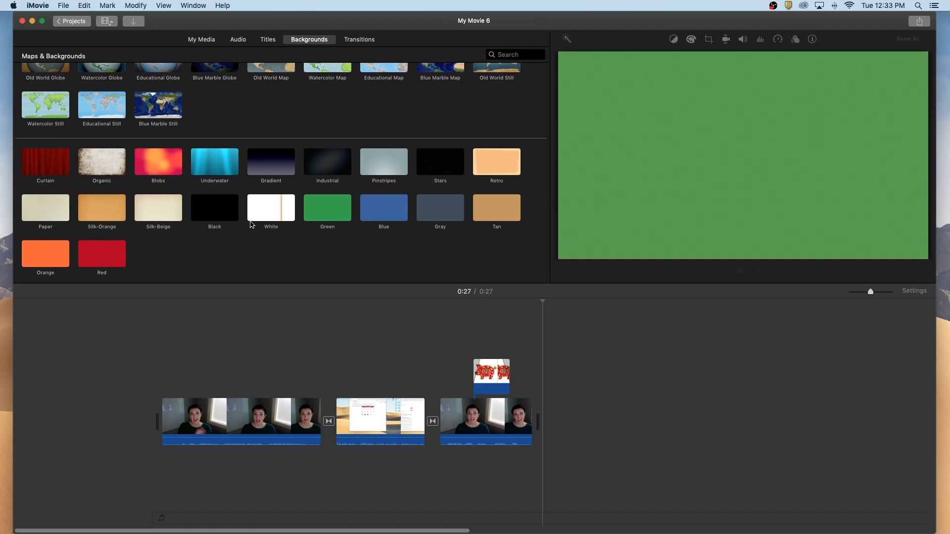
scroll(99, 124, up, 2)
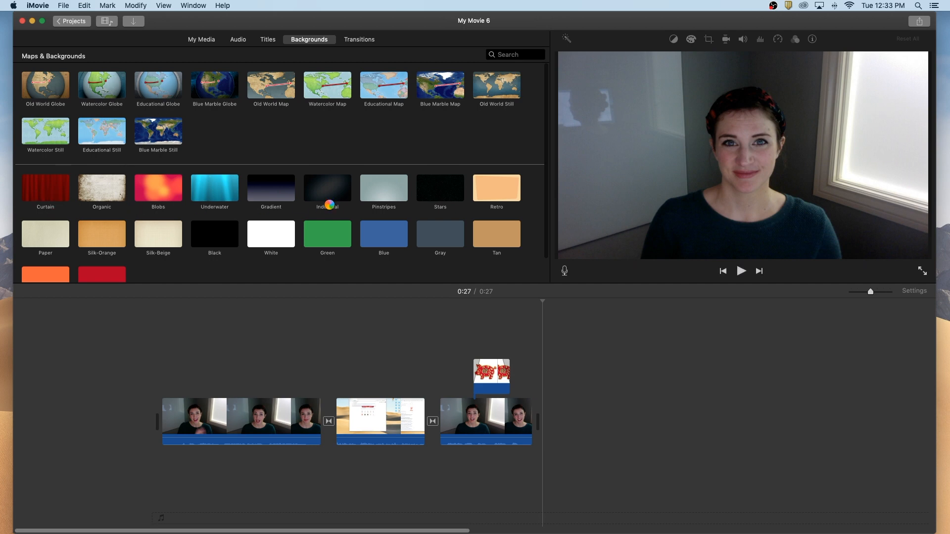
scroll(346, 237, down, 2)
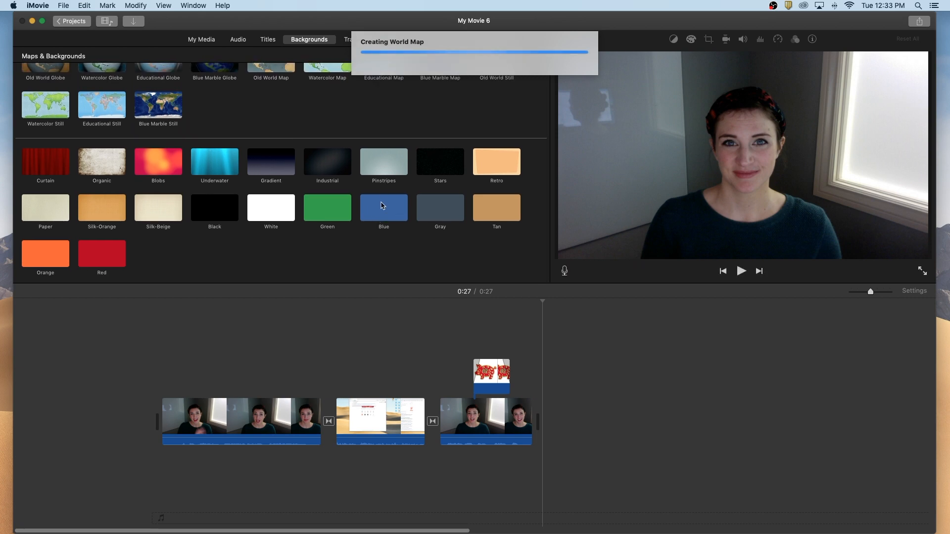
drag(383, 208, 29, 408)
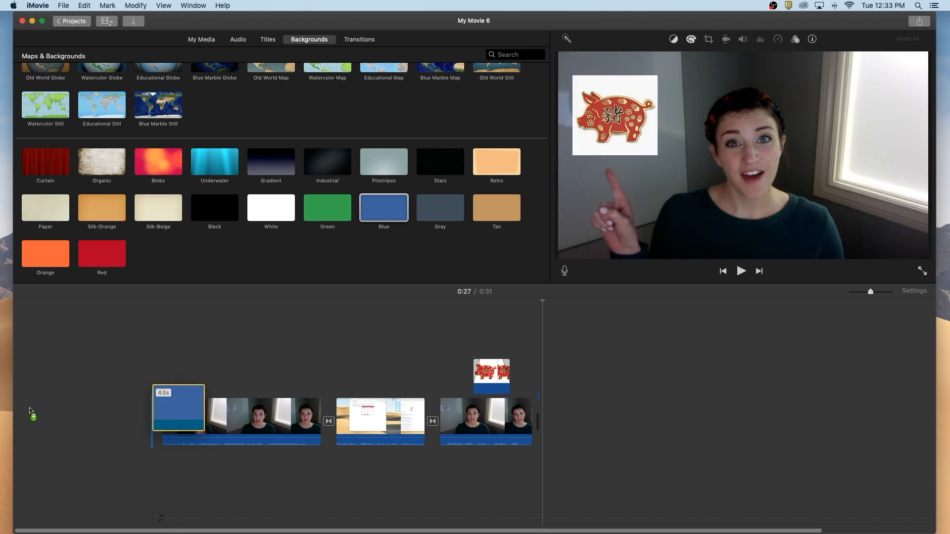
click(181, 425)
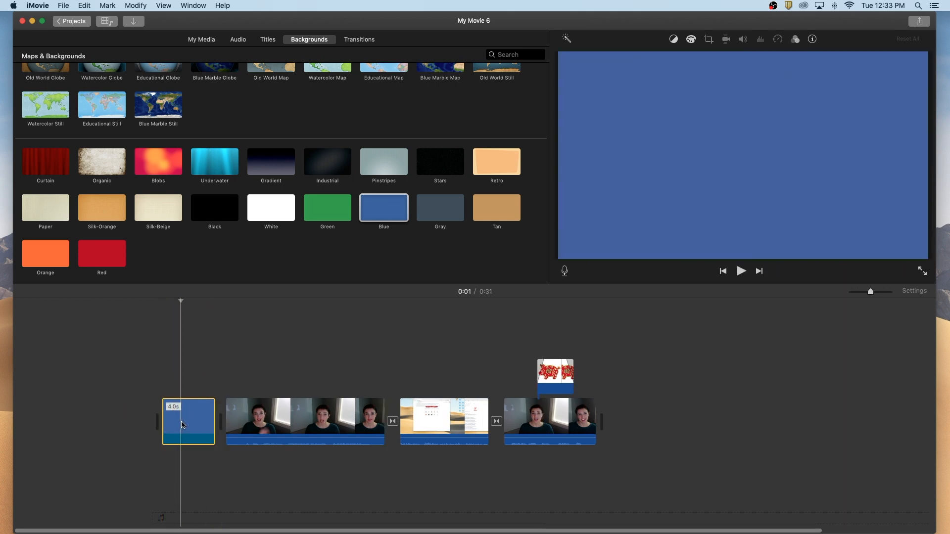
- Add an Expand title over the blue background at the movie's start and preview it
click(267, 40)
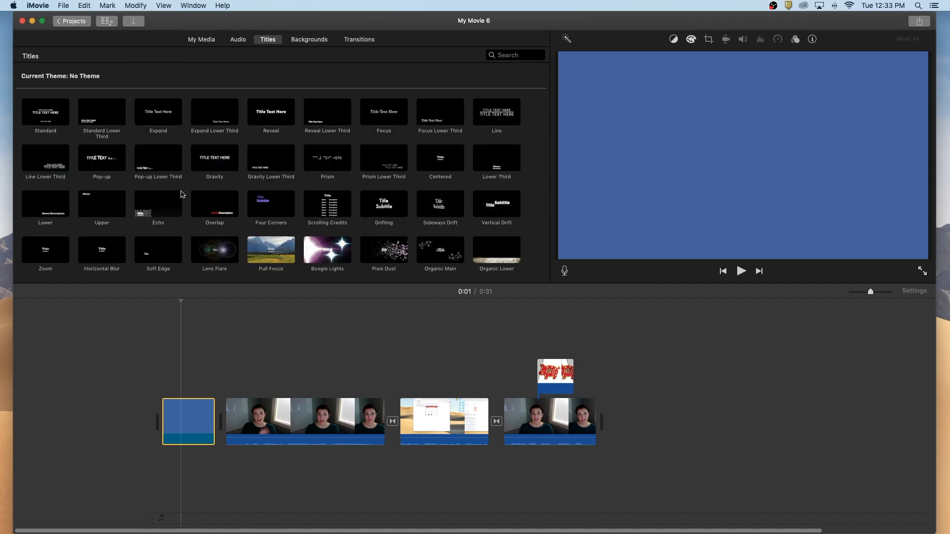
click(151, 117)
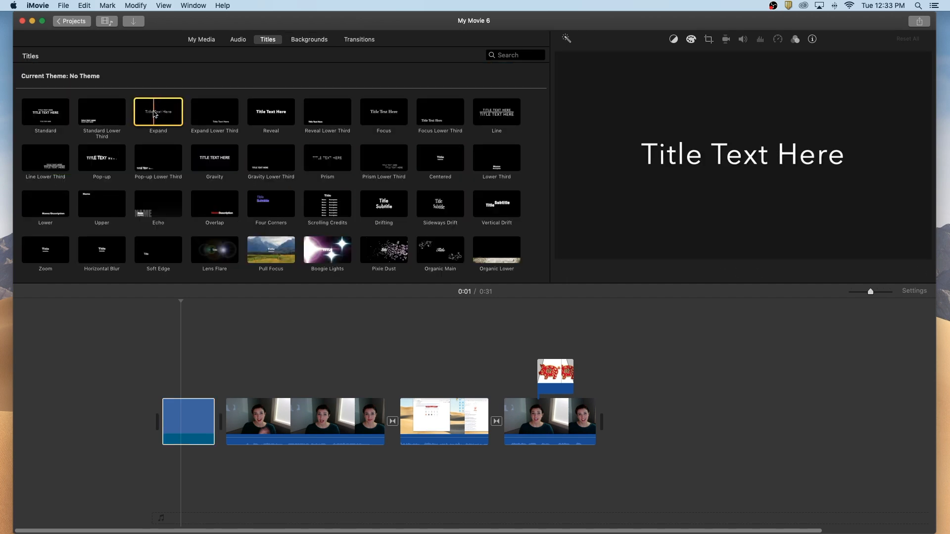
drag(154, 115, 168, 387)
click(171, 390)
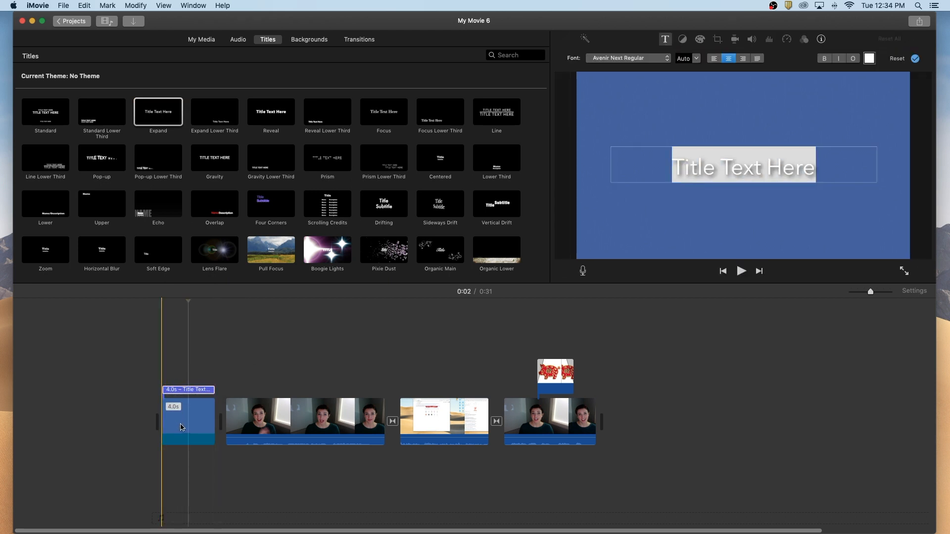
click(194, 430)
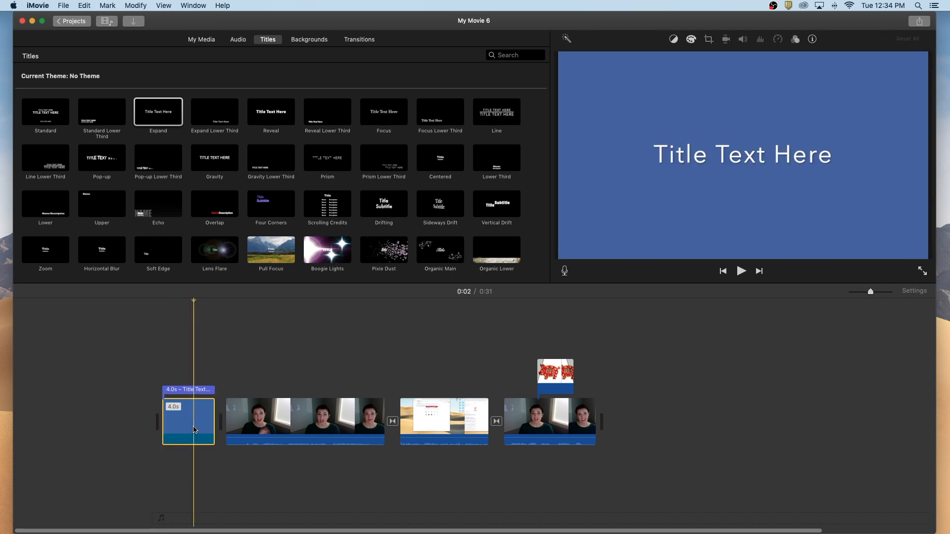
- Replace the placeholder text of the opening title with "Lunar New Year"
click(170, 390)
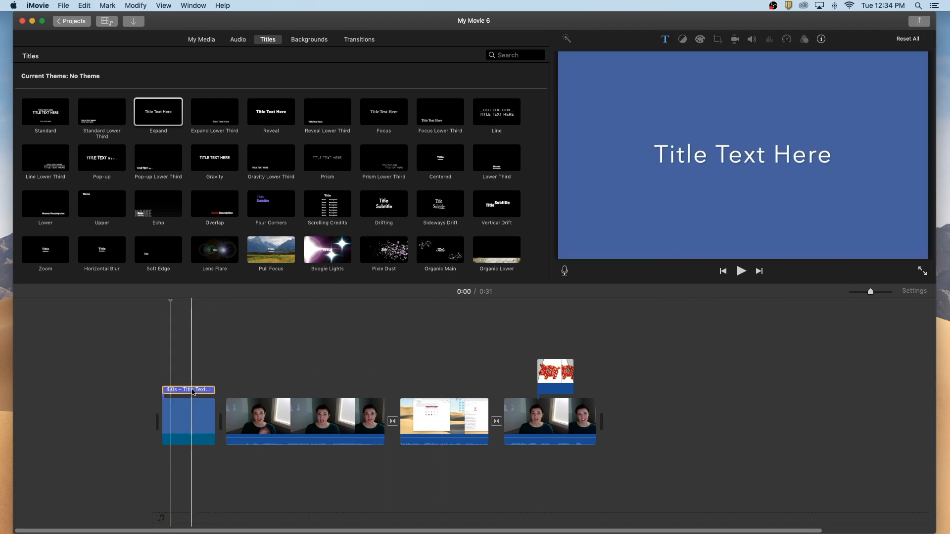
click(714, 169)
drag(826, 164, 626, 164)
text(Lu)
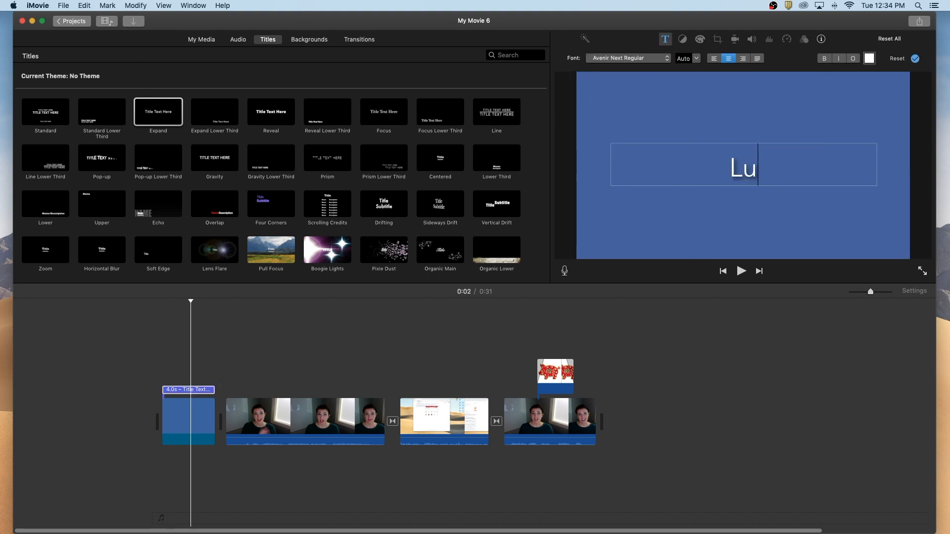
text(nar New Year)
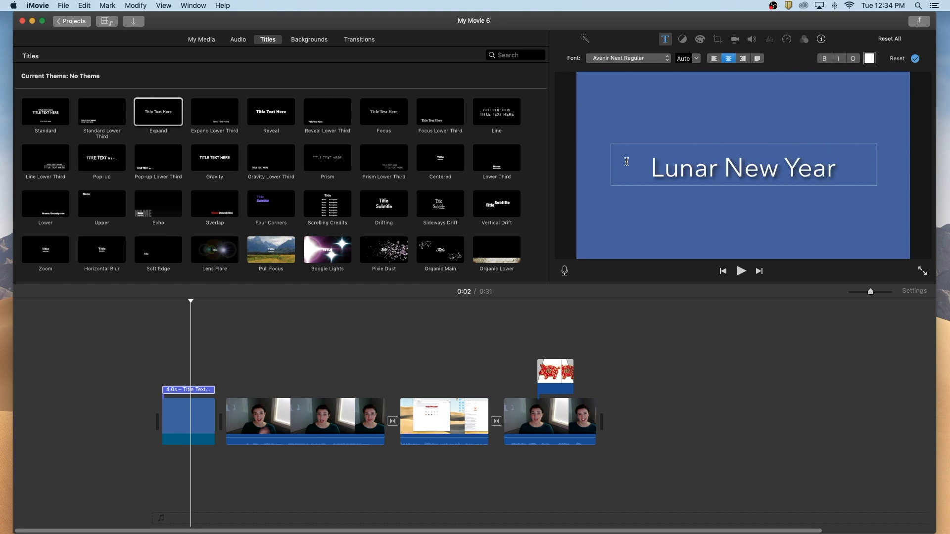
- Try bold, italic and outline styling on the opening title, and switch each style off again
click(660, 60)
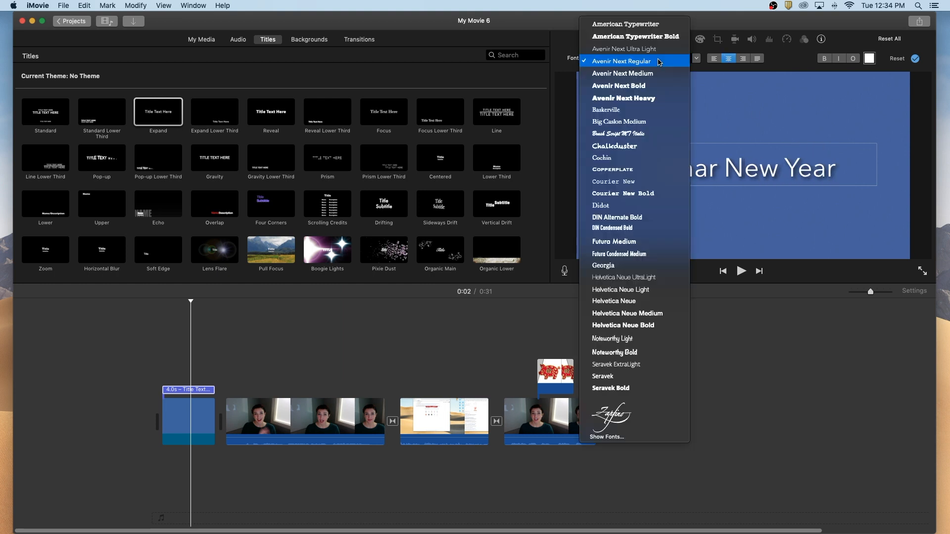
click(660, 61)
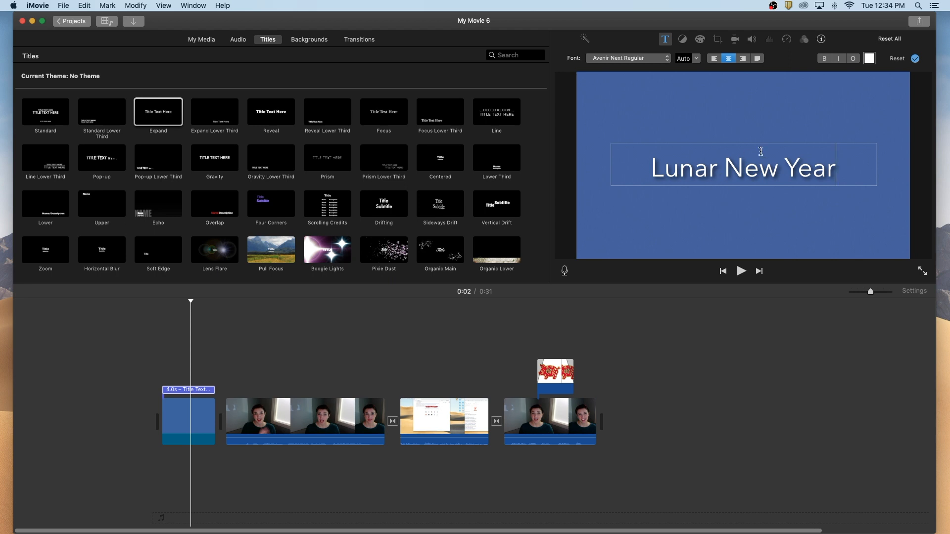
click(825, 59)
click(839, 59)
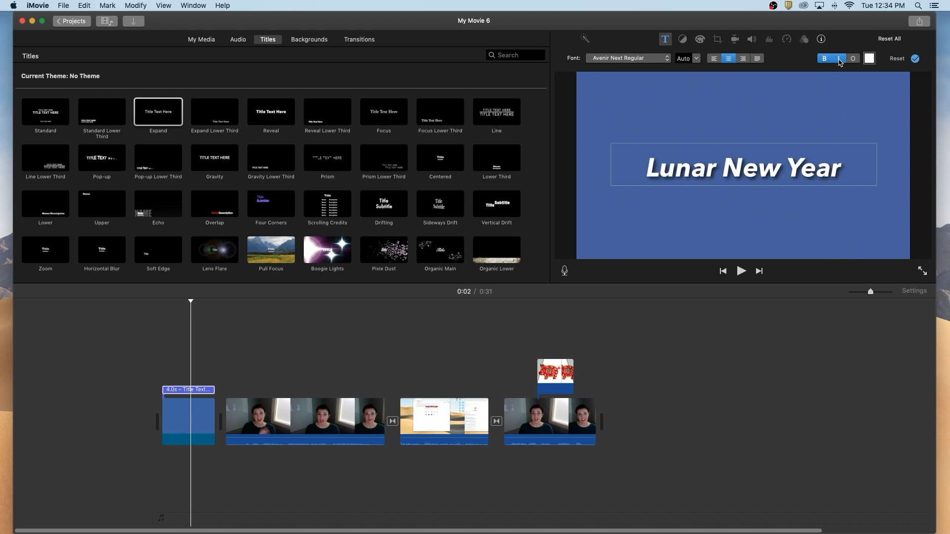
click(825, 58)
click(838, 59)
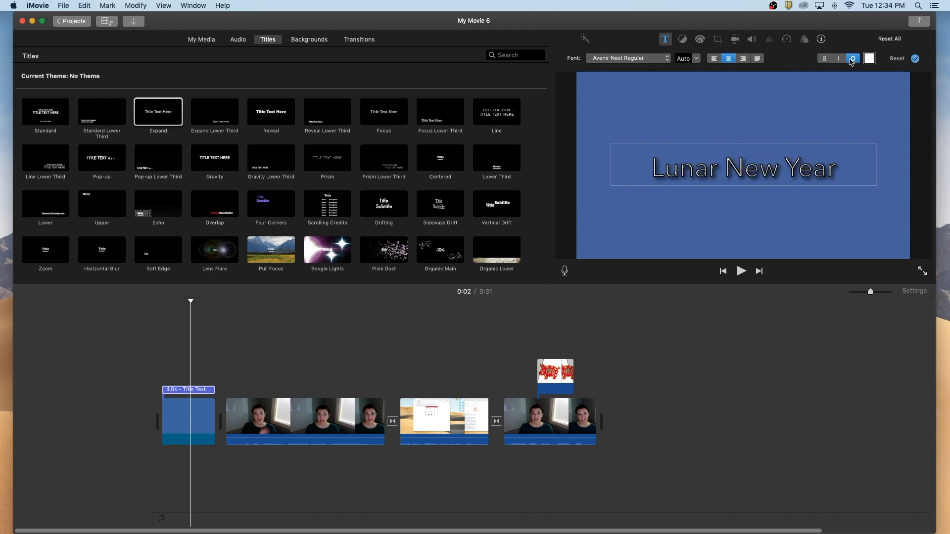
click(853, 58)
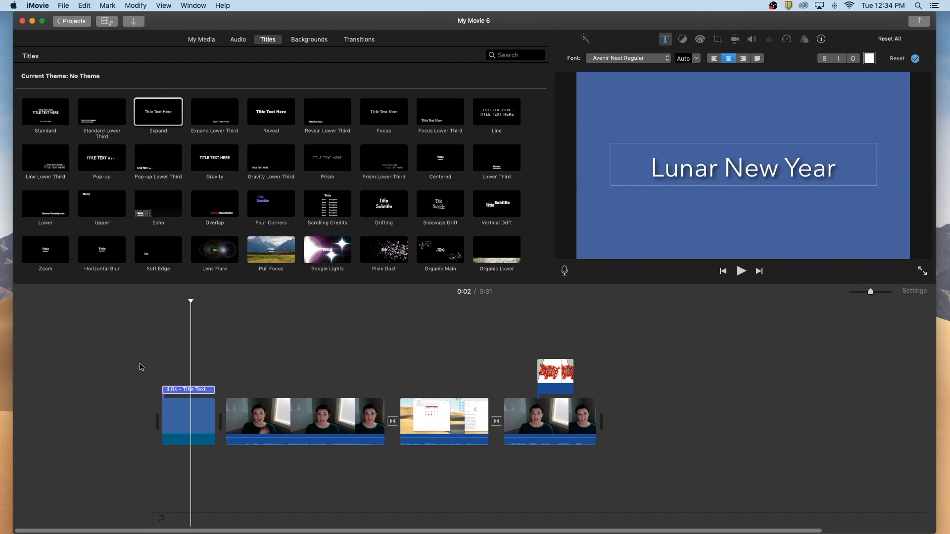
- Finish editing the opening title, trim its start so it lasts 3.7 s, and play back the opening
click(153, 379)
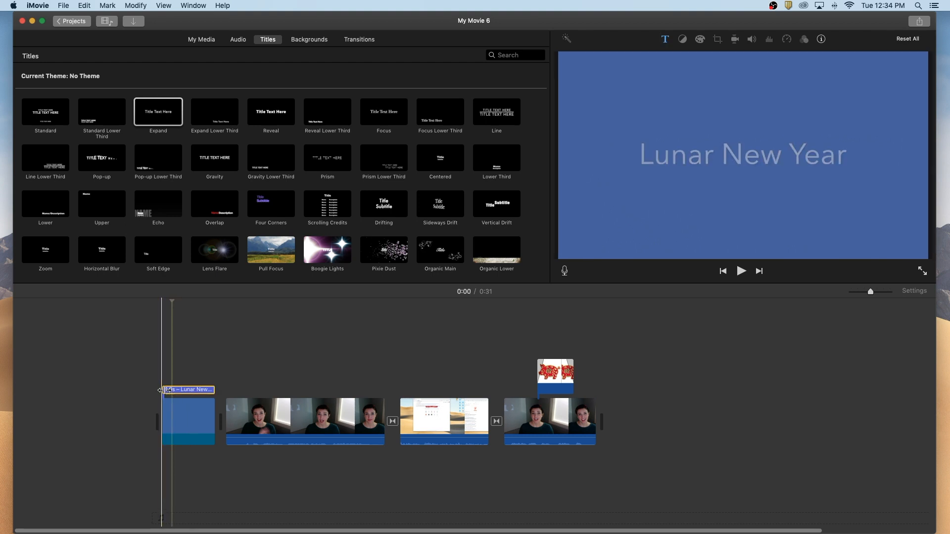
drag(159, 389, 160, 393)
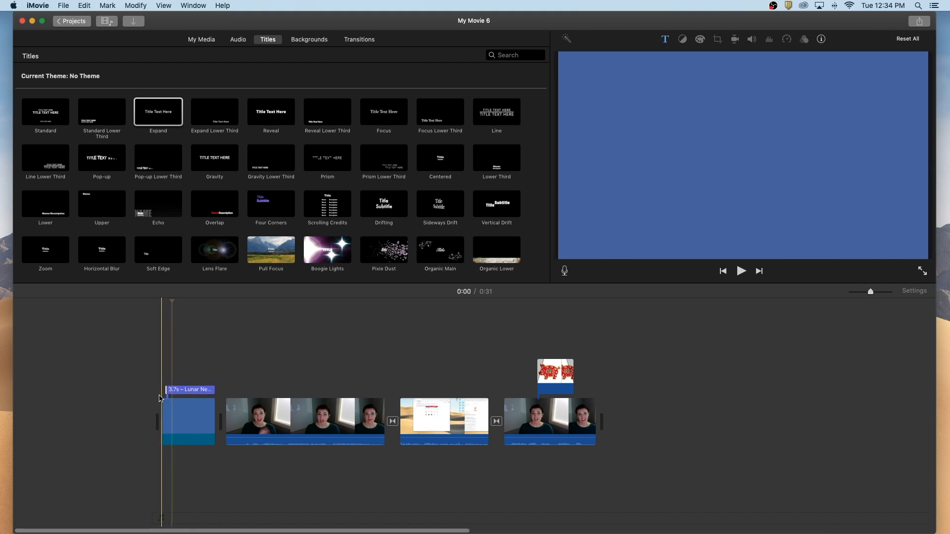
click(152, 383)
key(space)
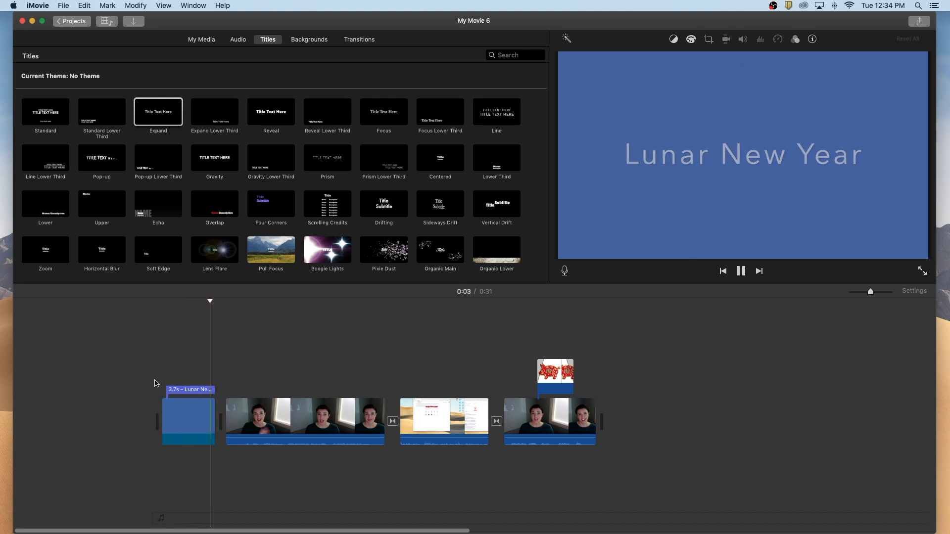
key(space)
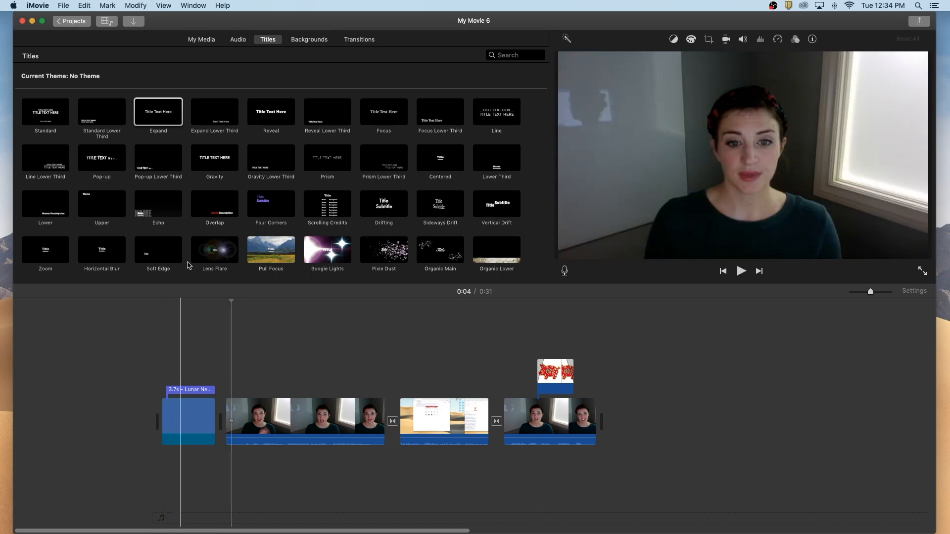
- Add a Fade to Black transition before the blue background, and trim the title's start so it lasts 2.8 s
click(360, 40)
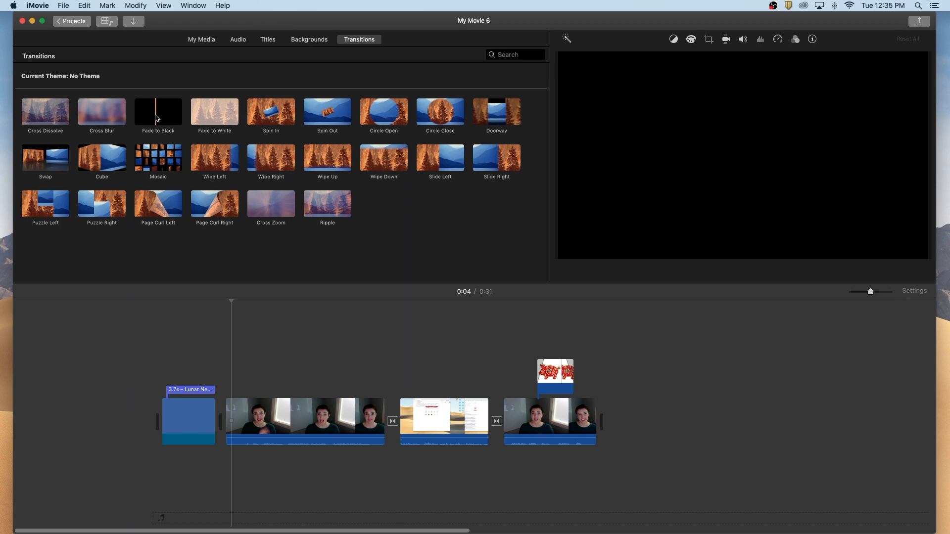
mouse_move(159, 113)
mouse_down()
mouse_move(132, 459)
mouse_move(134, 444)
mouse_up()
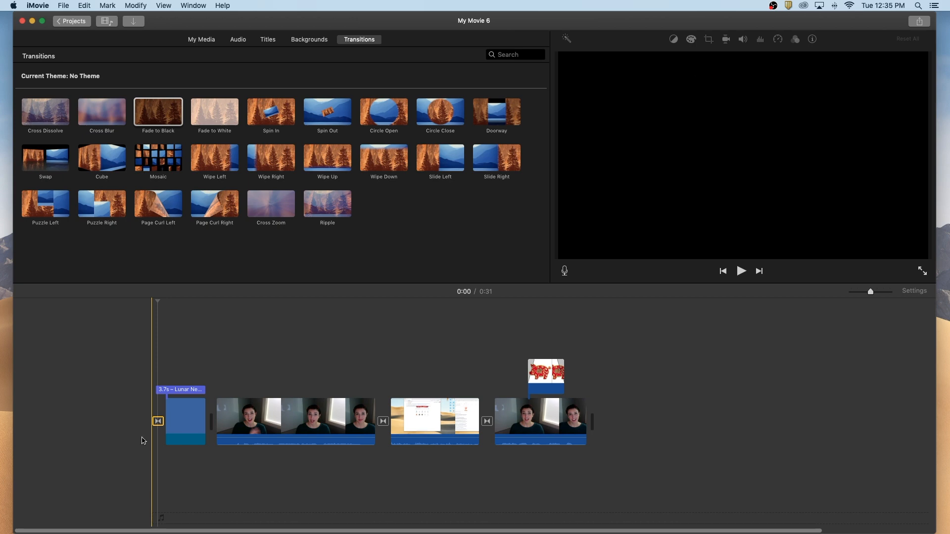
click(165, 390)
drag(153, 390, 170, 389)
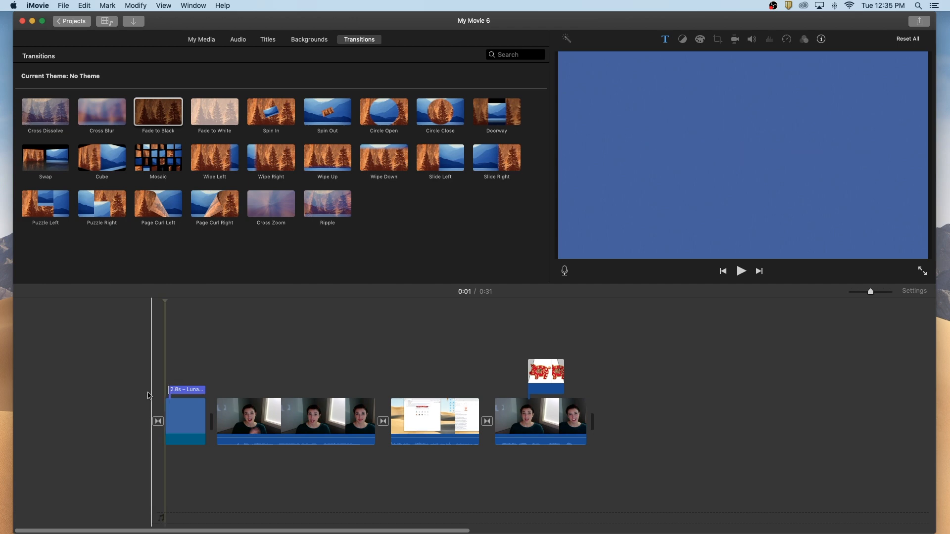
click(132, 393)
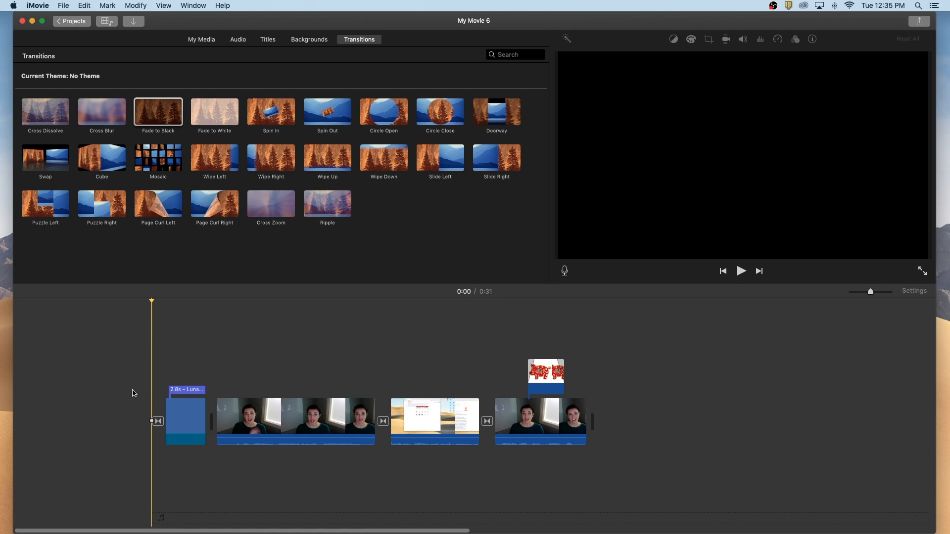
key(space)
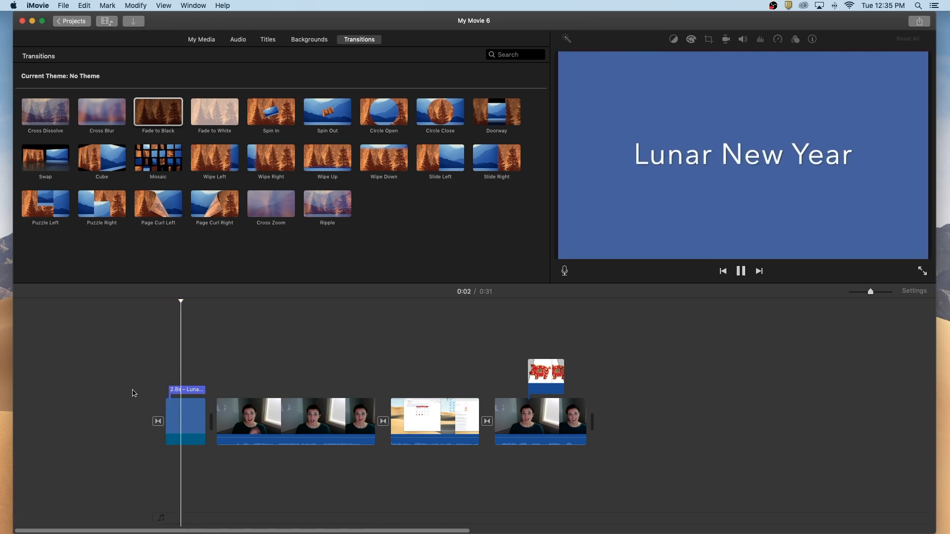
key(space)
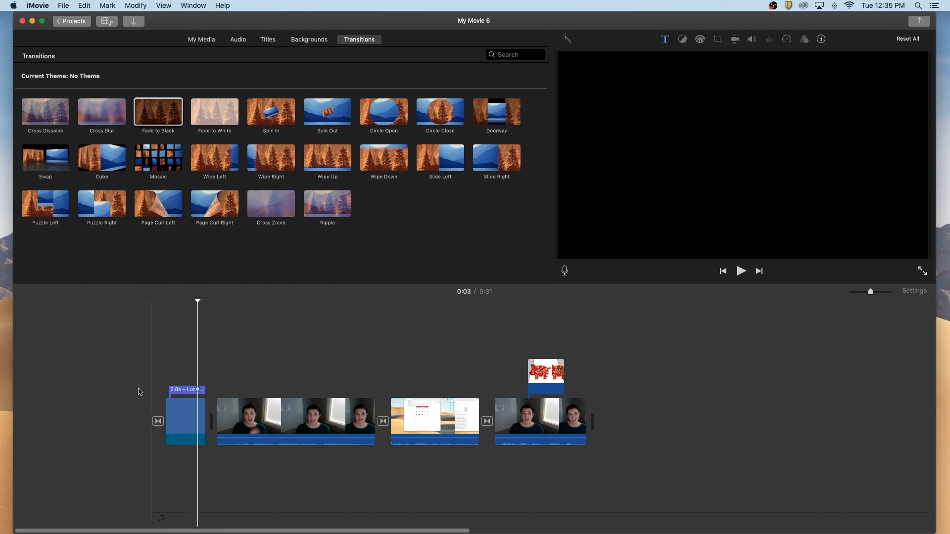
- Extend the title's start to the beginning of the blue background so it lasts 3.0 s, and play it back
click(176, 390)
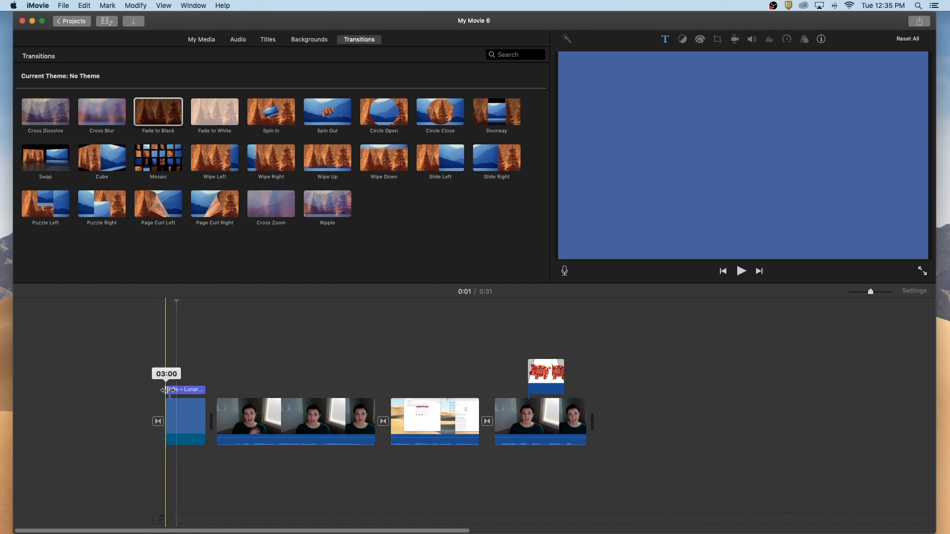
key(space)
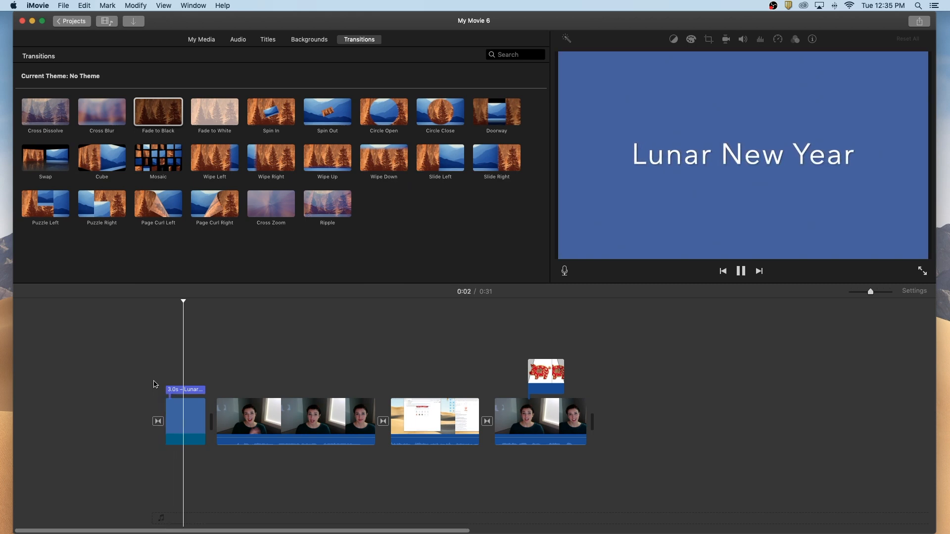
key(space)
- Add a Cross Dissolve between the blue background and the first video clip, and trim the title's end to a 2.5 s duration
drag(53, 119, 211, 423)
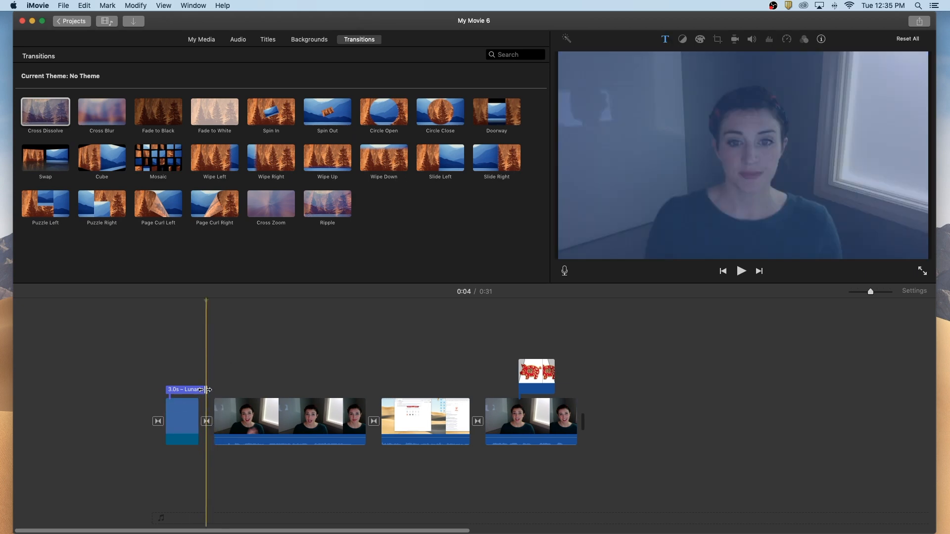
drag(205, 390, 198, 389)
key(space)
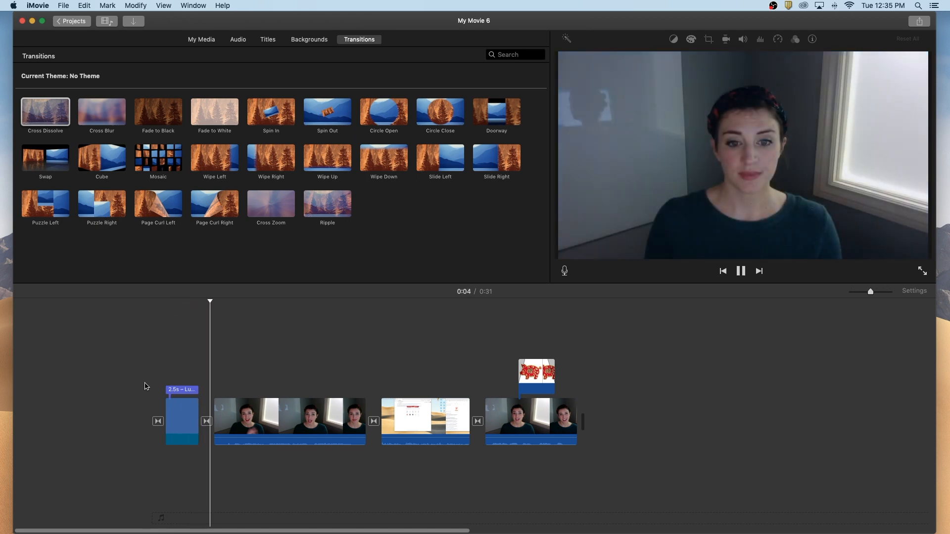
key(space)
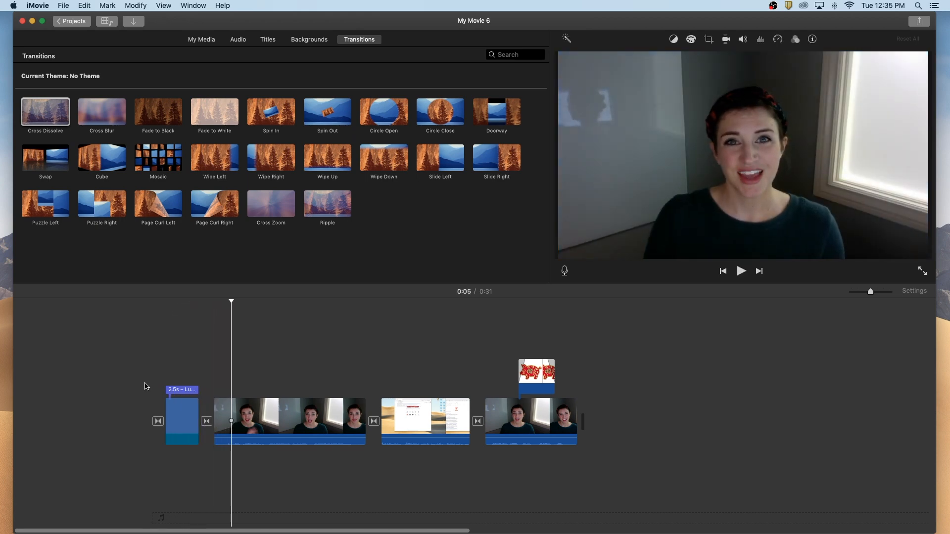
- Add a Fade to Black transition after the last video clip at the movie's end
click(155, 119)
drag(155, 118, 578, 422)
click(559, 431)
key(space)
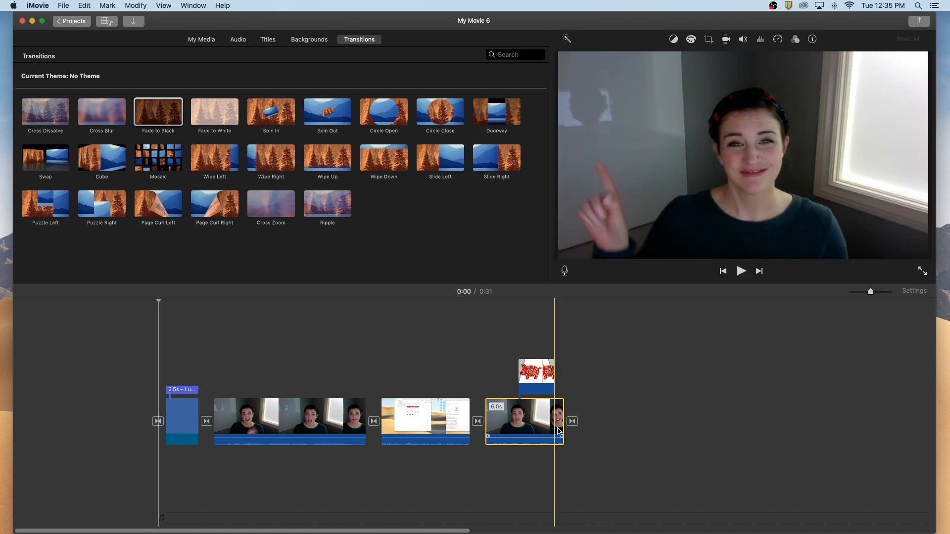
click(183, 425)
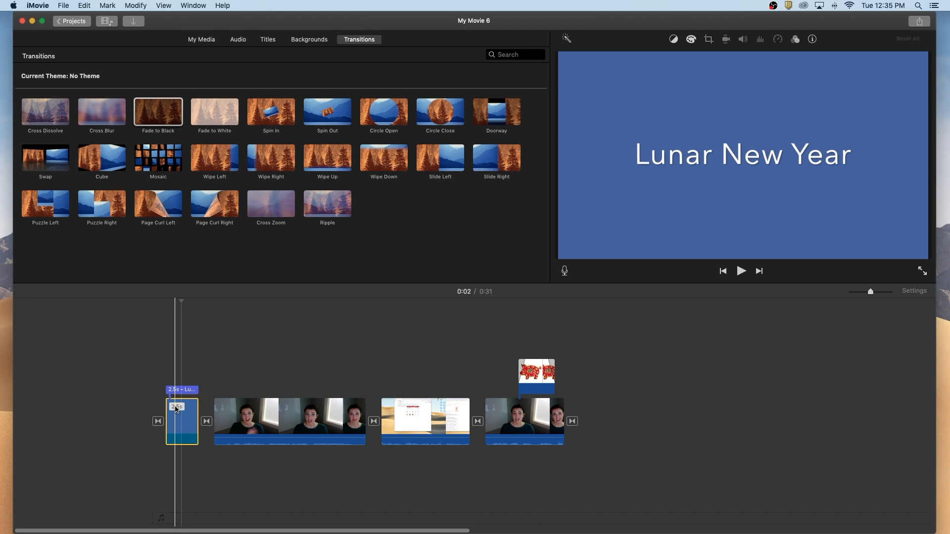
click(176, 391)
right_click(176, 390)
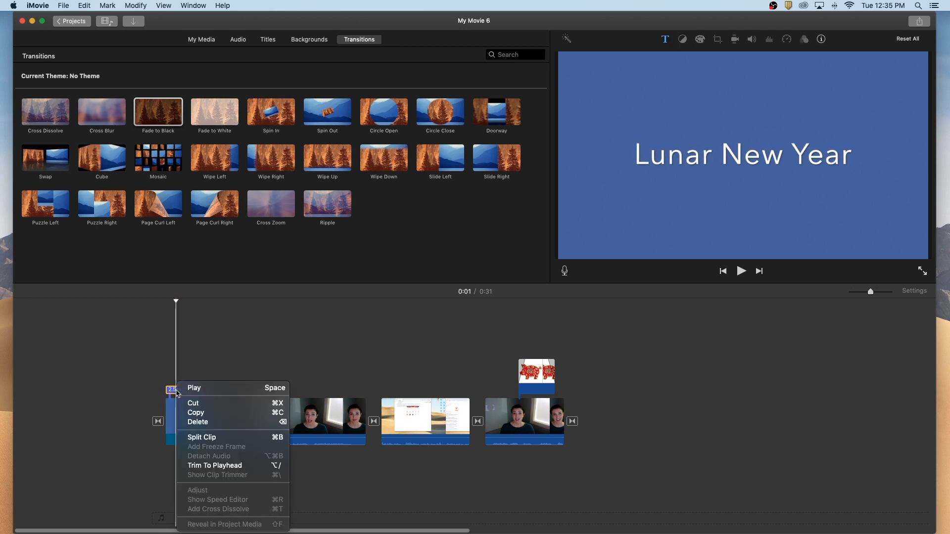
click(171, 424)
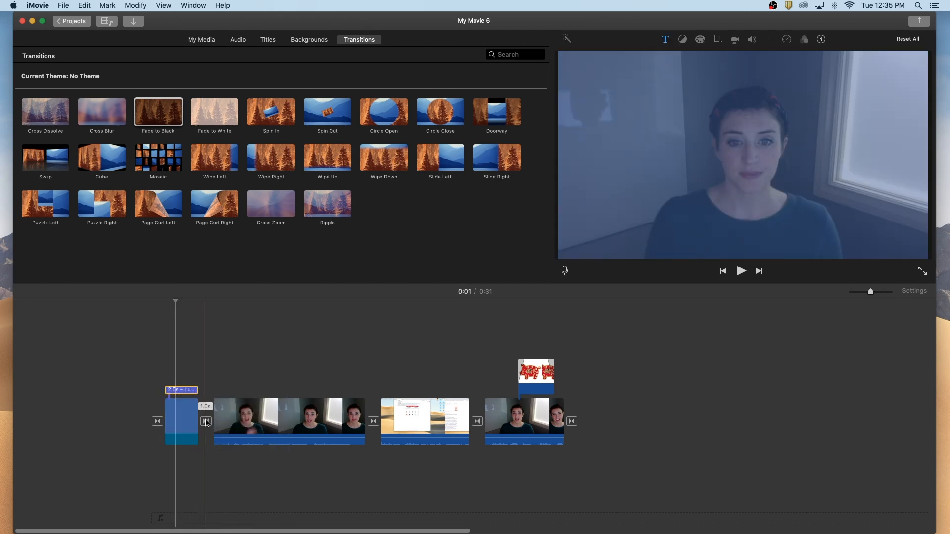
- Shorten the duration of only the Cross Dissolve transition between the blue background and the first video clip
double_click(206, 421)
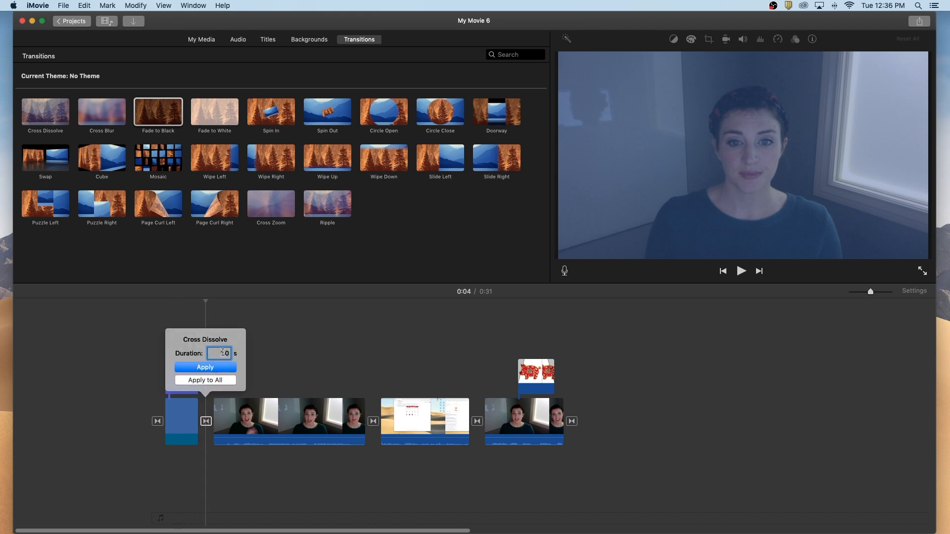
click(137, 366)
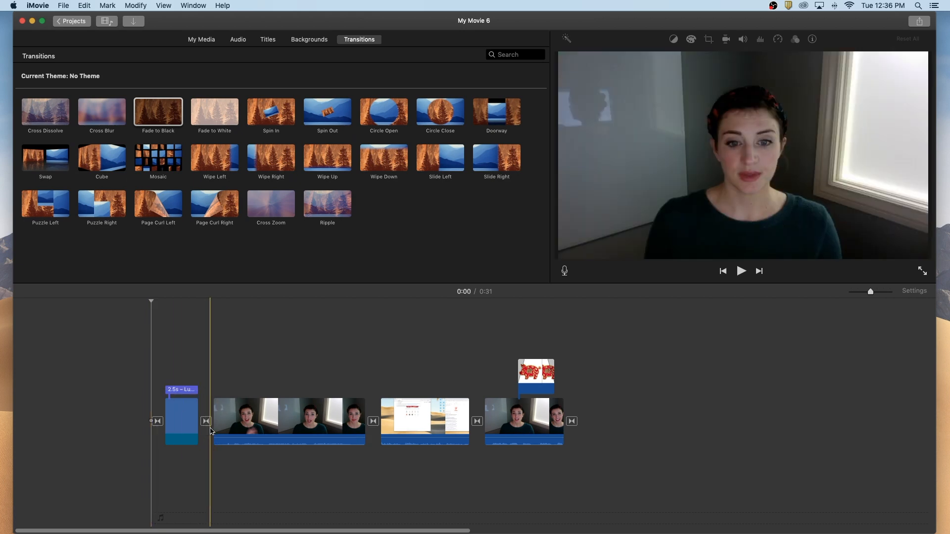
double_click(206, 421)
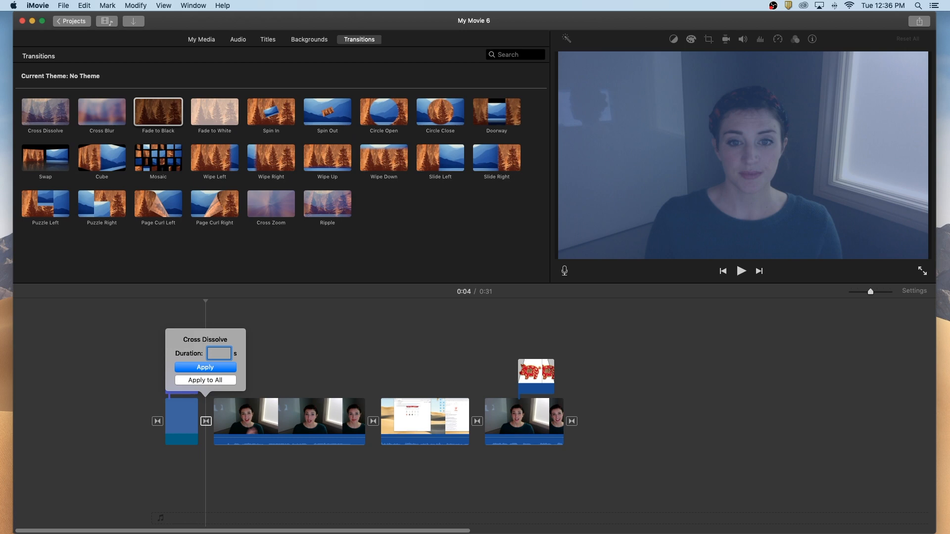
click(194, 366)
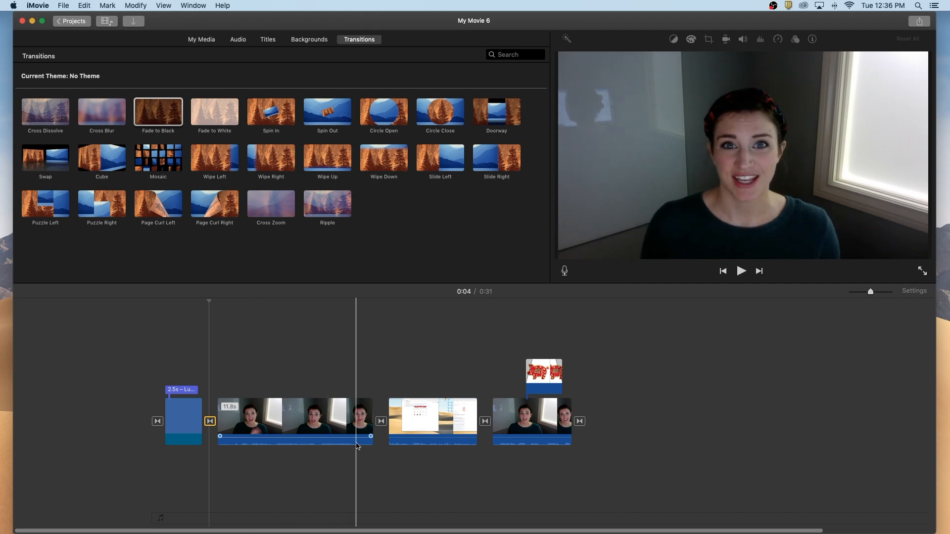
- Play back the screen-recording clip from its beginning into the last video clip
click(401, 426)
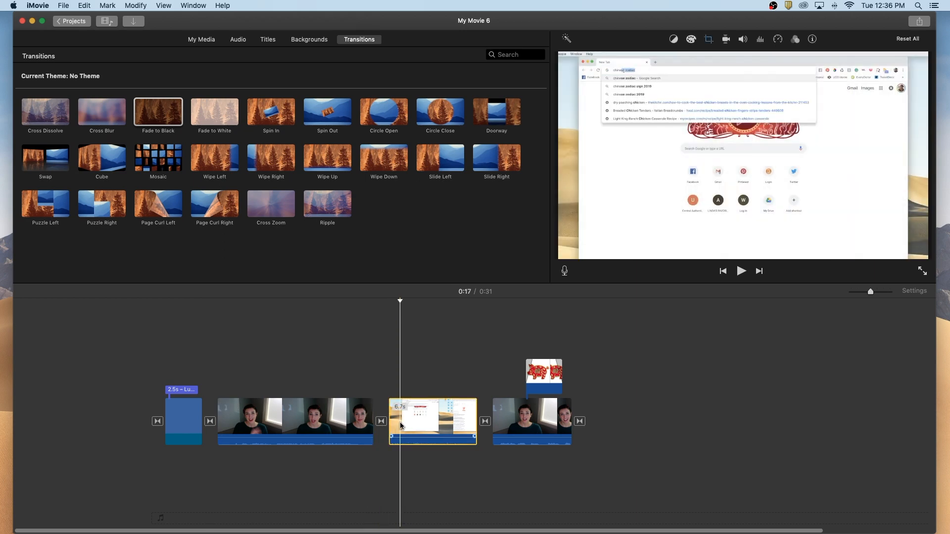
click(391, 453)
click(391, 453)
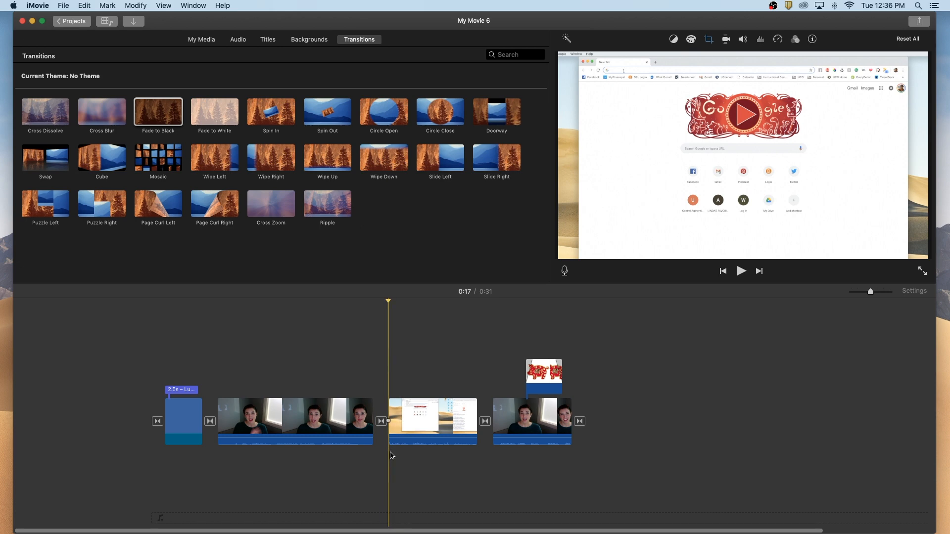
key(space)
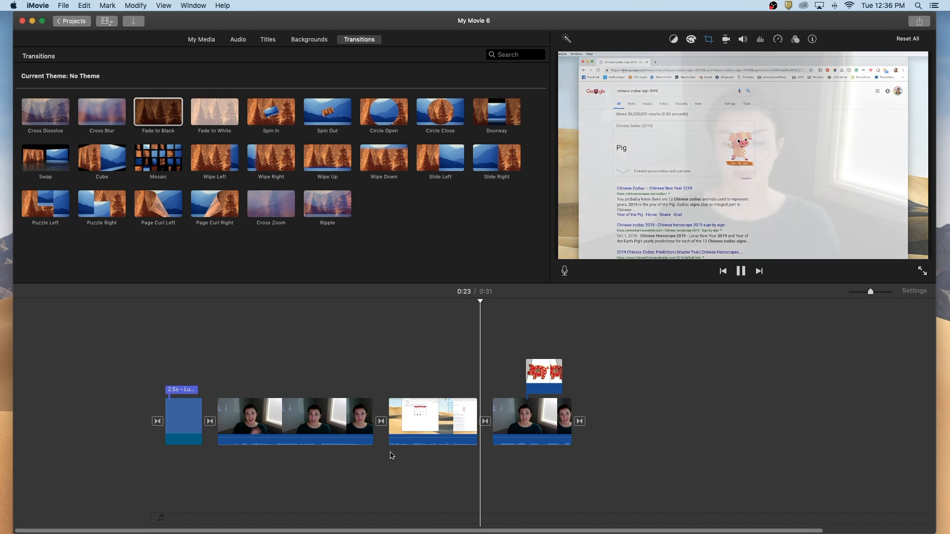
- Detach the audio from the screen-recording clip
click(401, 405)
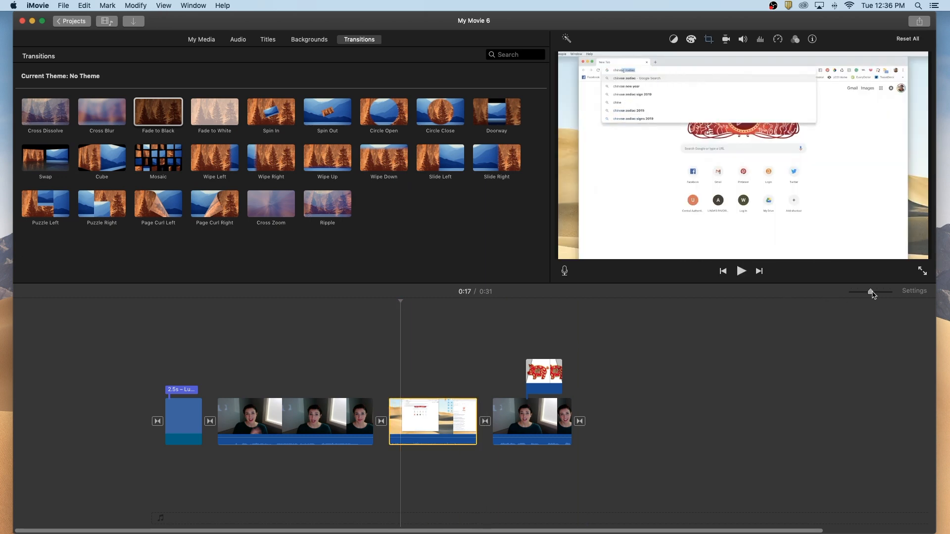
drag(869, 295, 875, 294)
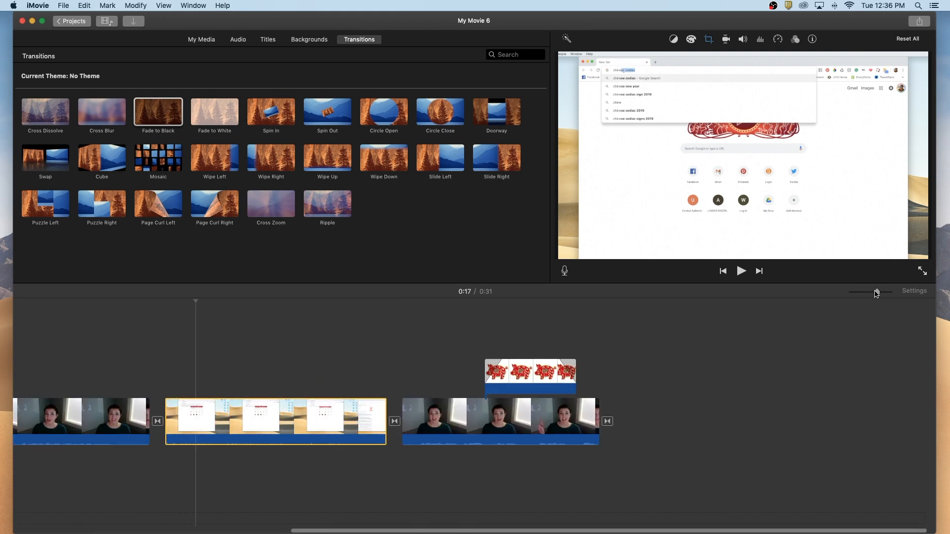
drag(877, 294, 883, 293)
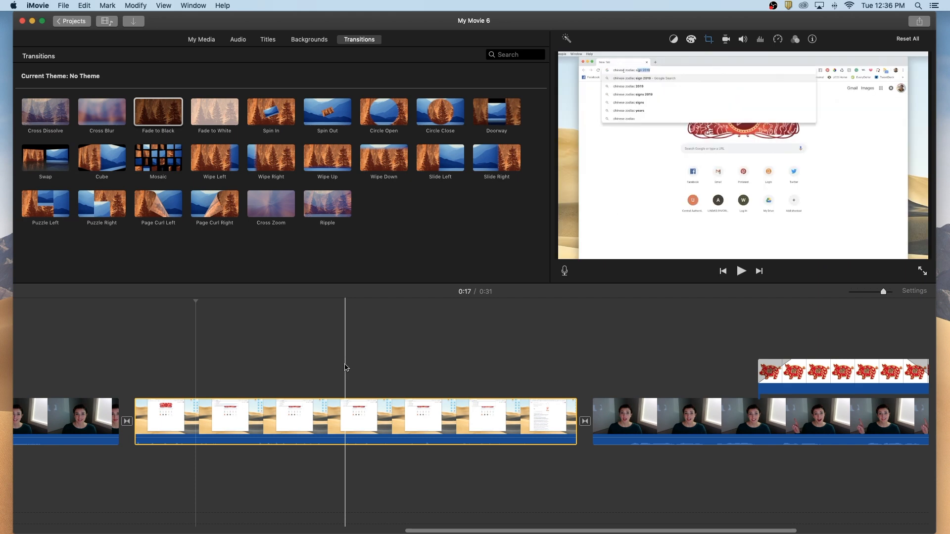
scroll(347, 368, left, 2)
click(351, 420)
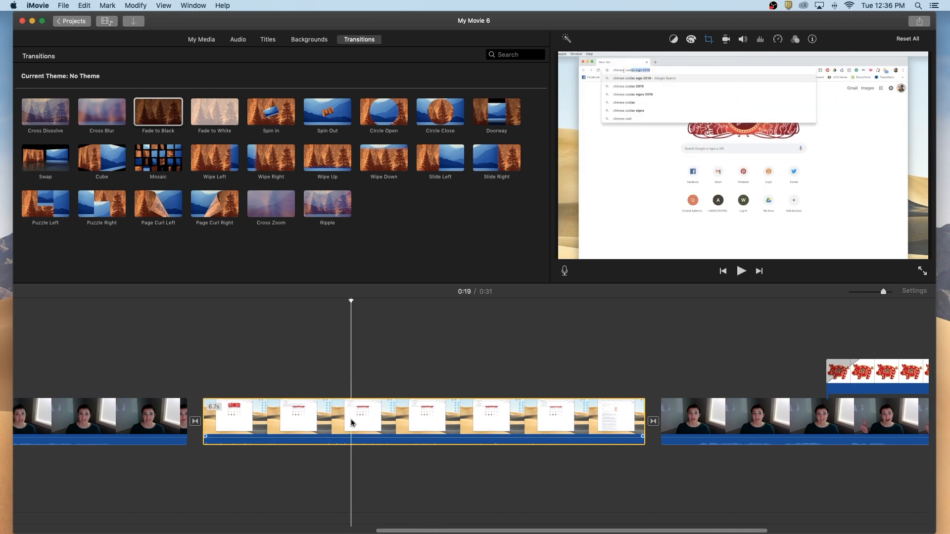
right_click(351, 421)
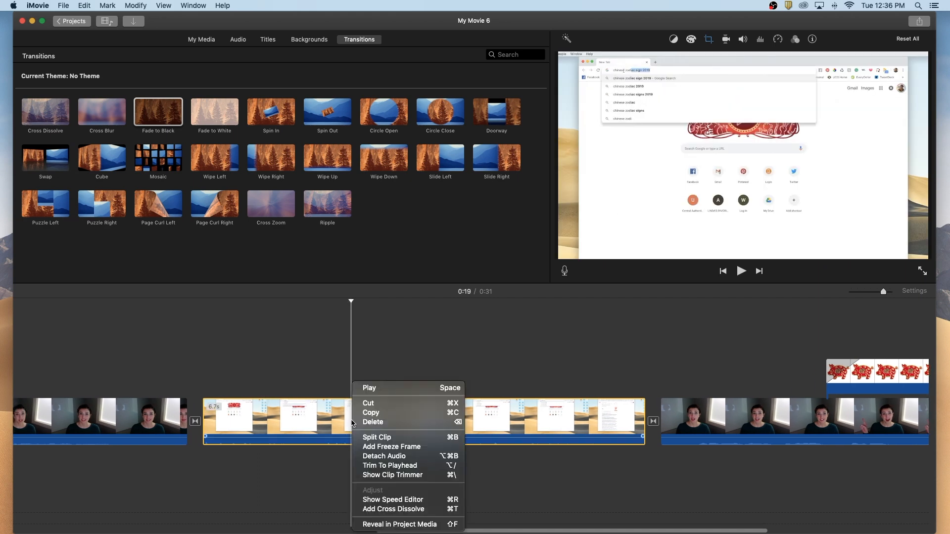
click(391, 456)
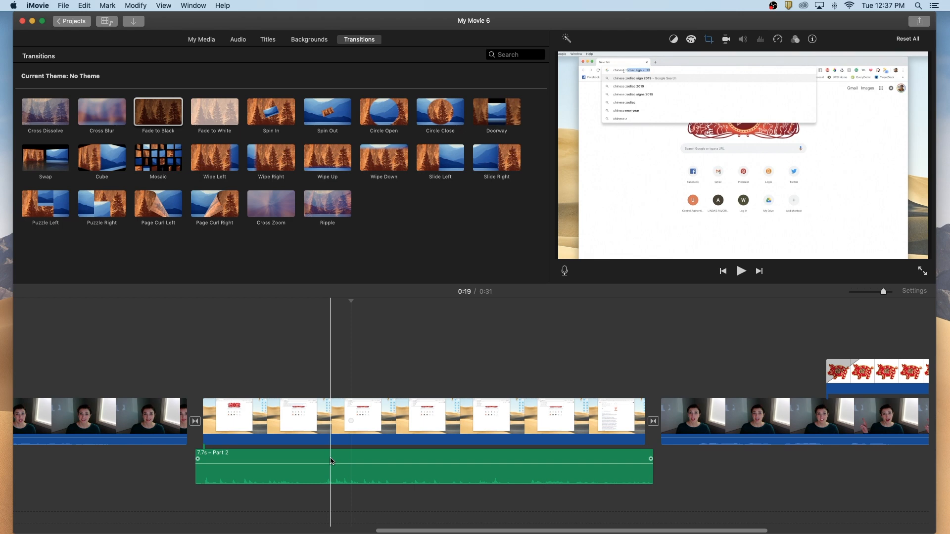
- Delete the detached Part 2 audio clip beneath the screen recording, leaving the screen-recording clip selected
click(331, 461)
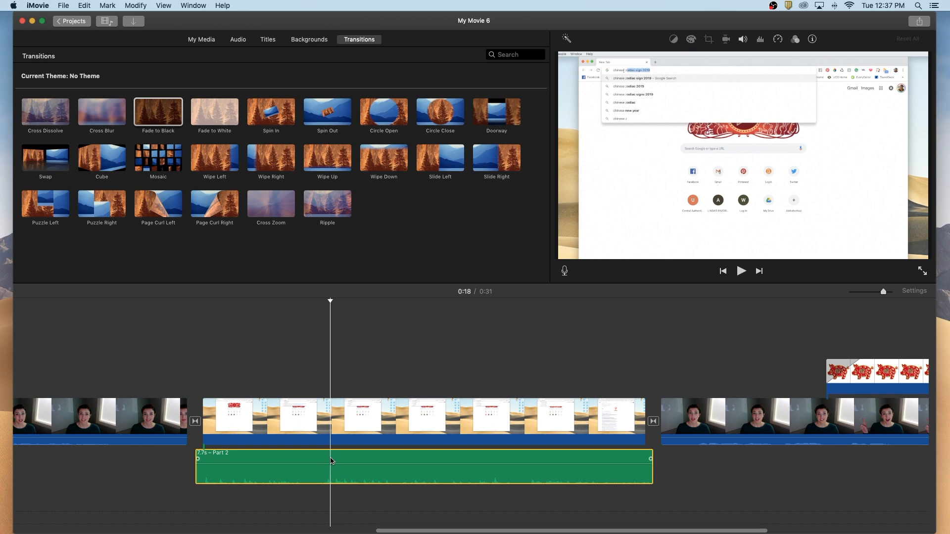
drag(346, 463, 349, 474)
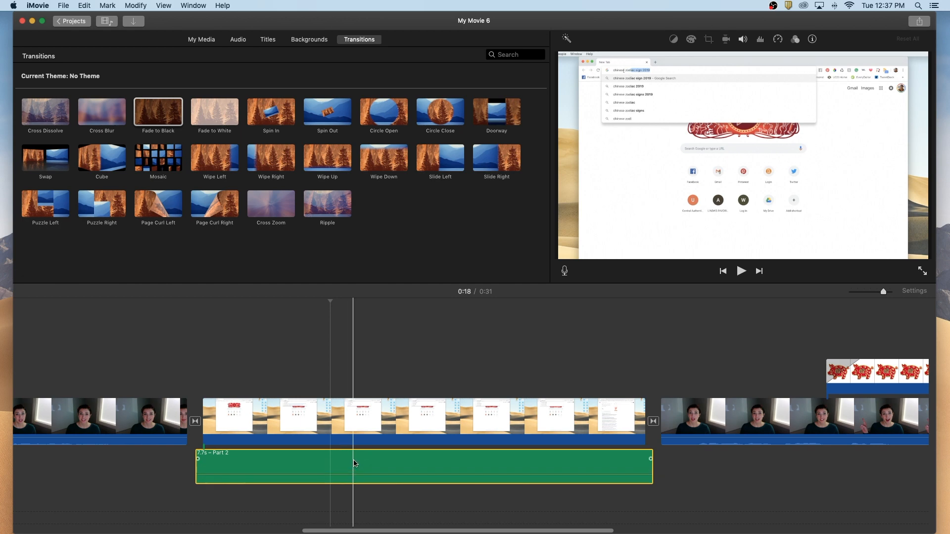
key(Delete)
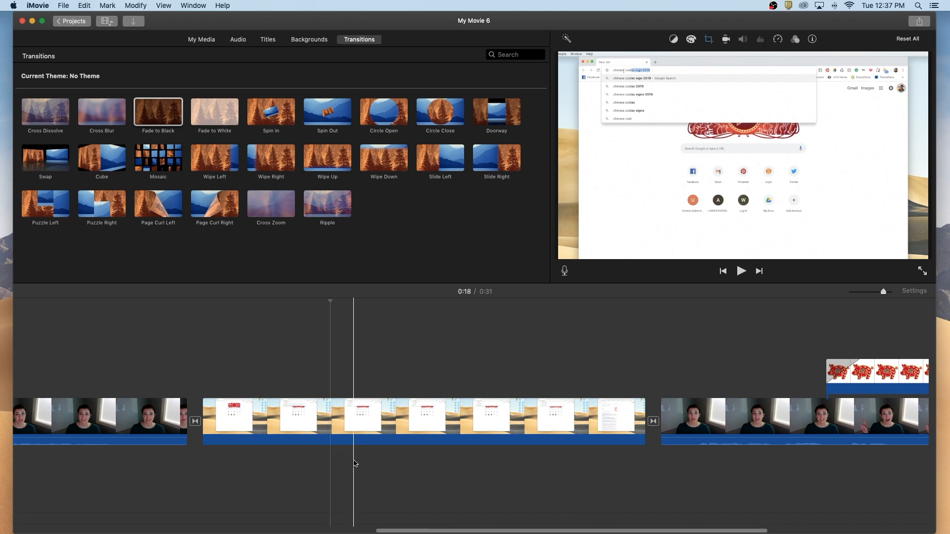
click(365, 426)
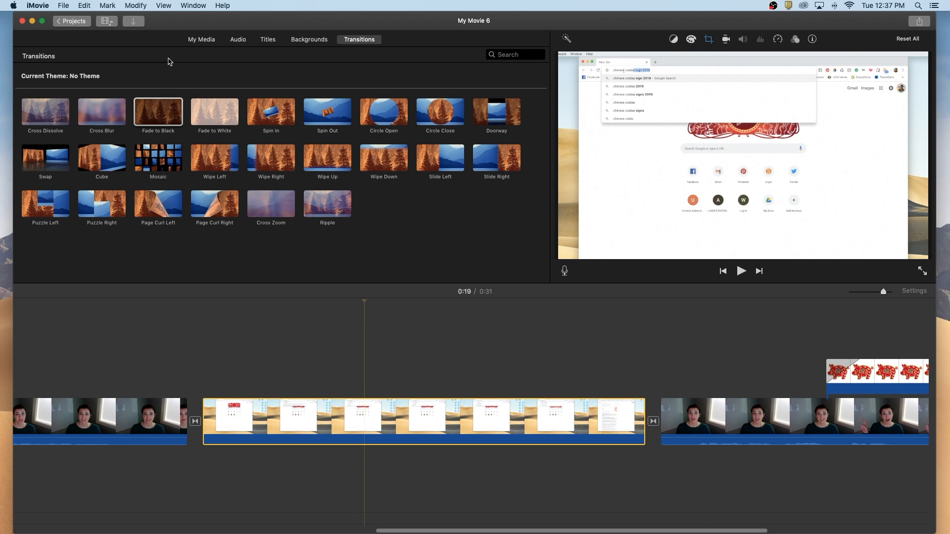
- Browse the built-in sound effects and sort the list by name
click(238, 45)
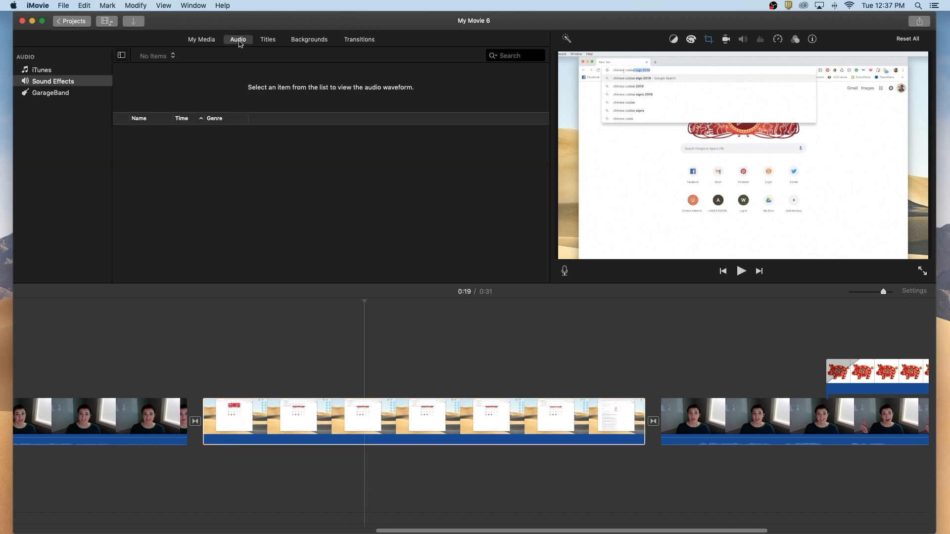
mouse_move(239, 133)
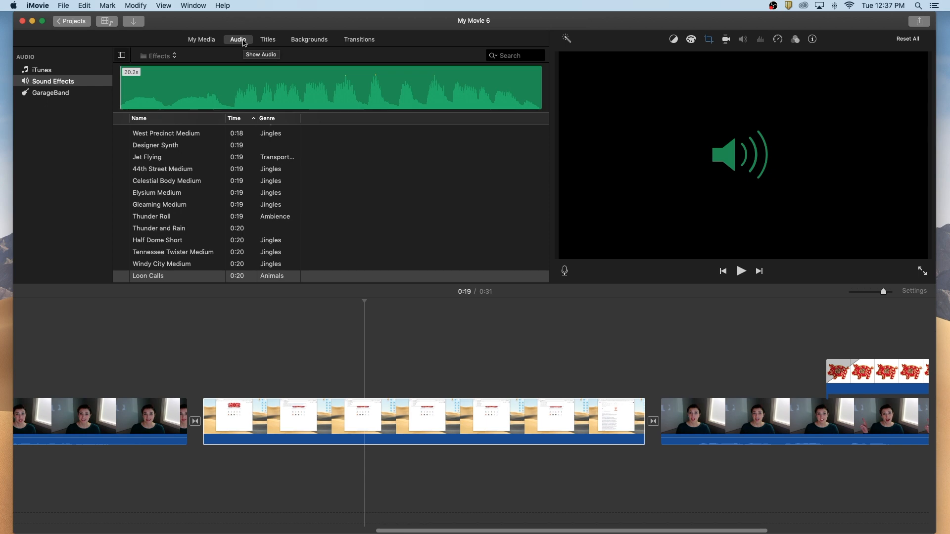
click(41, 84)
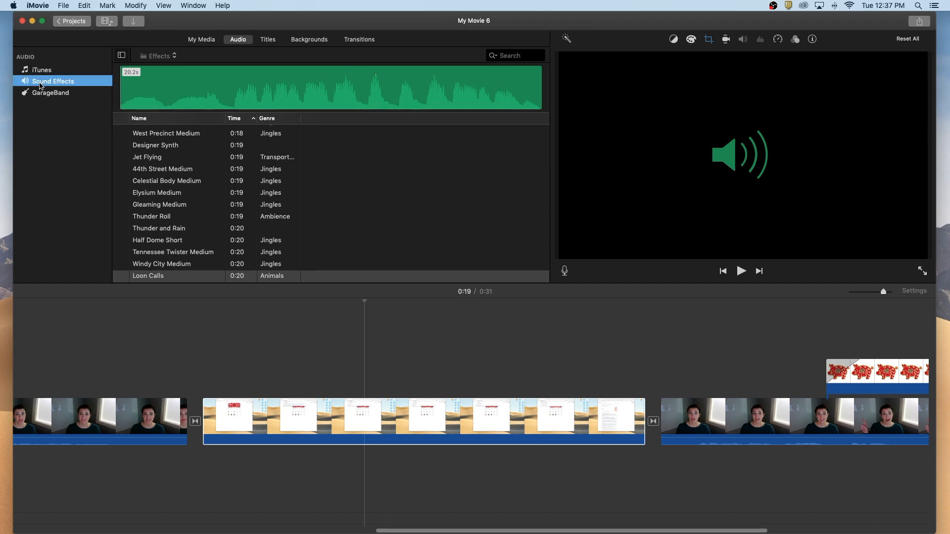
scroll(184, 207, down, 10)
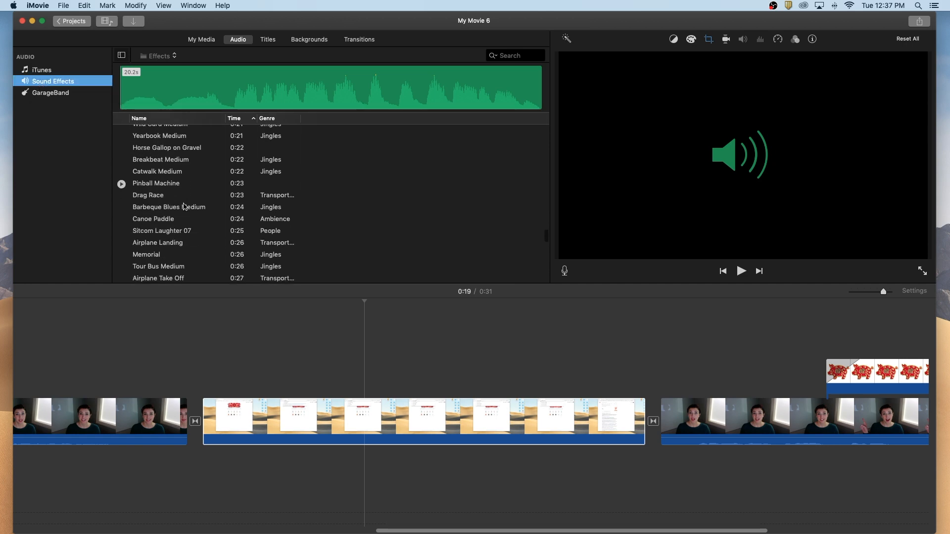
scroll(184, 207, down, 15)
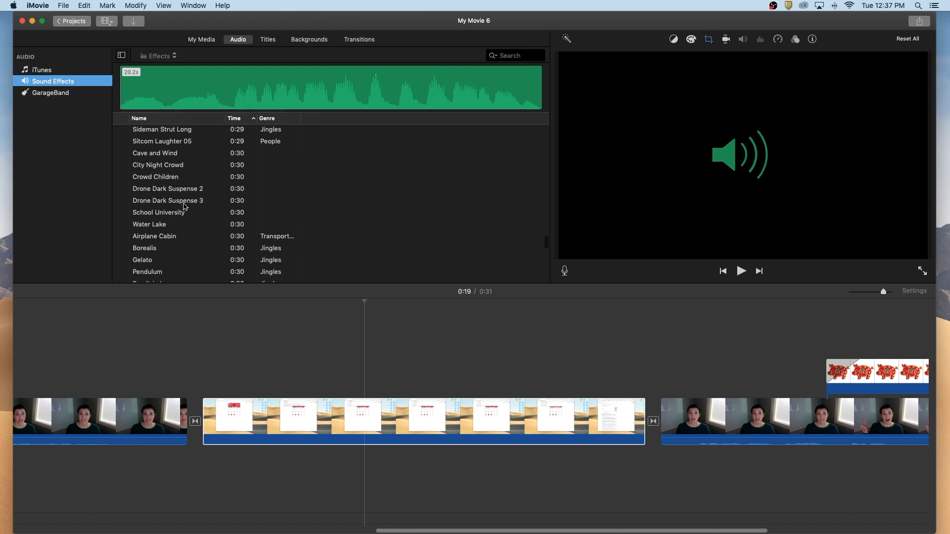
scroll(184, 207, down, 20)
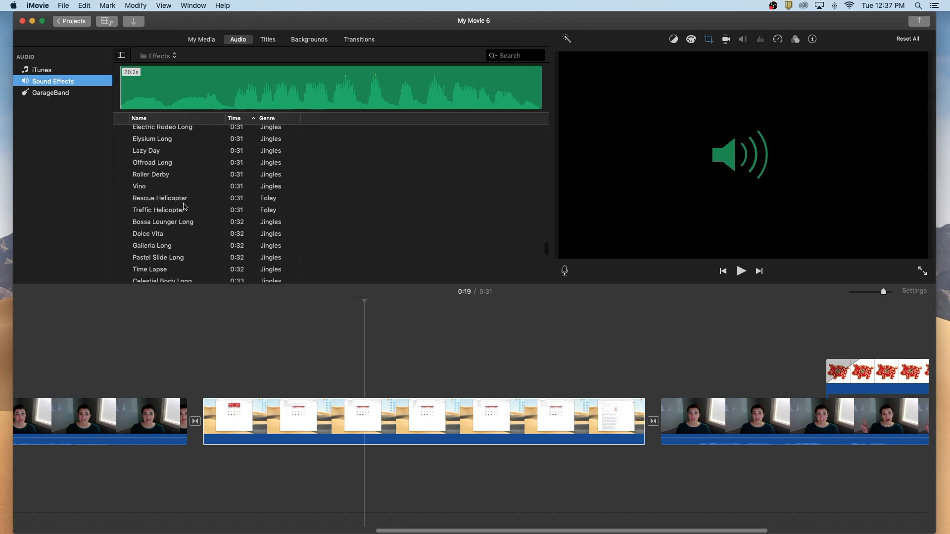
scroll(184, 207, up, 1)
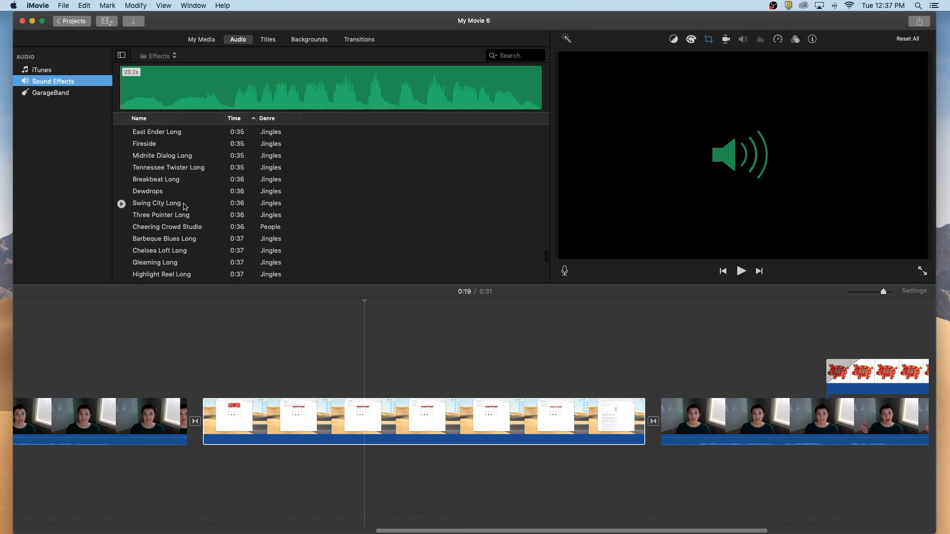
scroll(185, 207, down, 5)
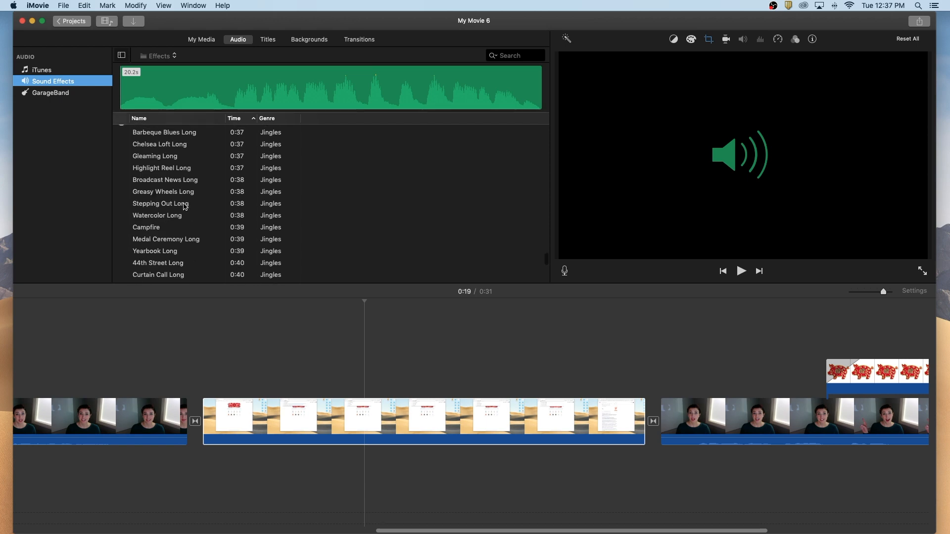
scroll(192, 145, up, 15)
click(154, 120)
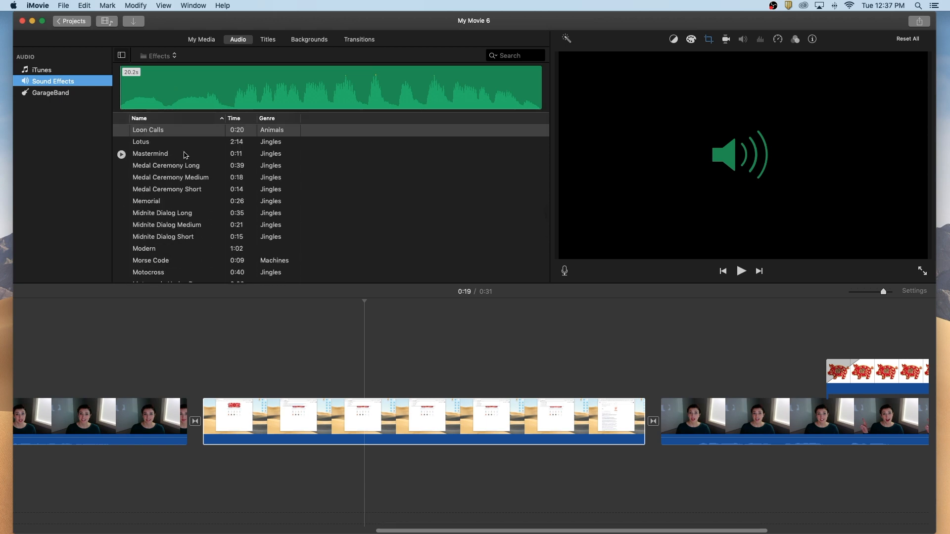
- Add the Roadtrip Short jingle to the timeline beneath the screen-recording clip
scroll(171, 186, down, 10)
scroll(171, 187, down, 10)
scroll(171, 187, down, 2)
drag(165, 214, 177, 476)
mouse_move(223, 457)
mouse_down()
mouse_move(223, 473)
mouse_move(224, 463)
mouse_up()
click(218, 460)
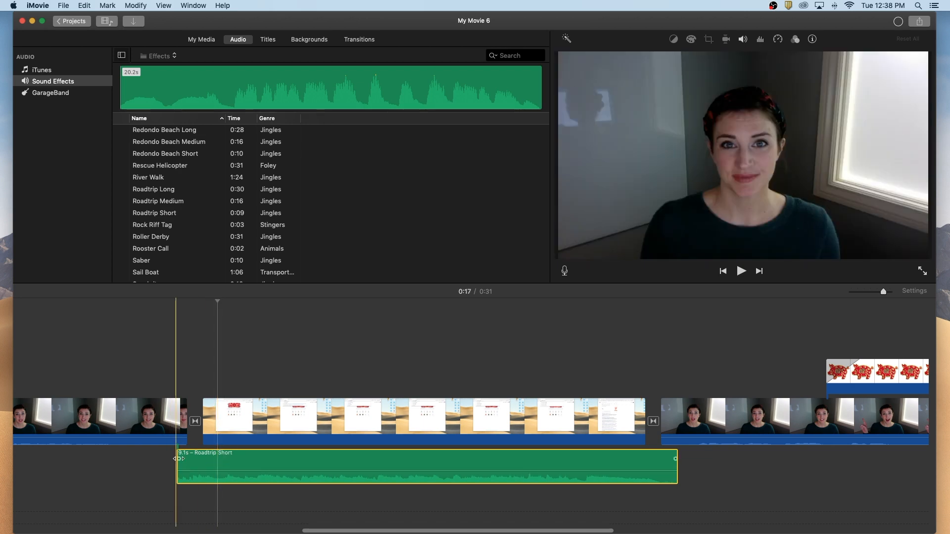
- Trim both ends of the Roadtrip Short audio to 6.7 s so it lines up with the screen-recording clip
drag(177, 455, 203, 455)
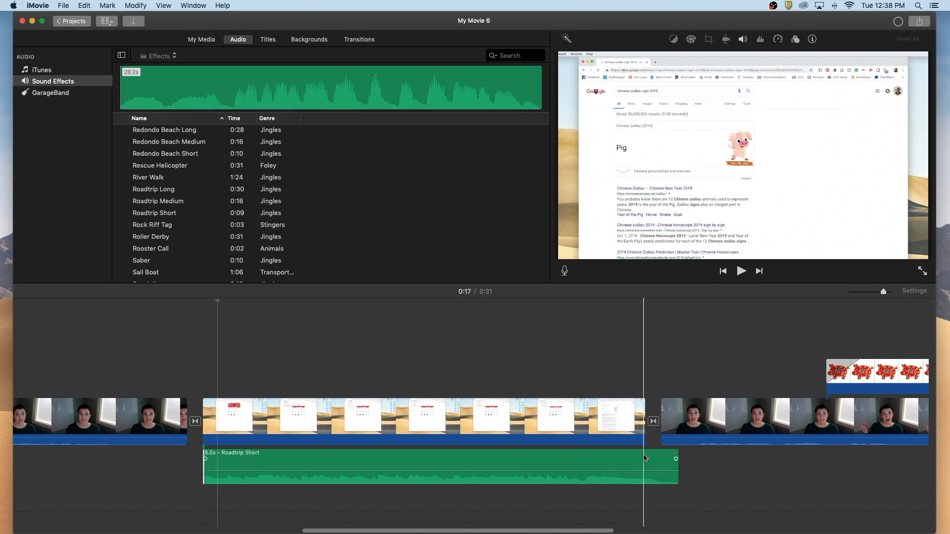
drag(678, 454, 645, 459)
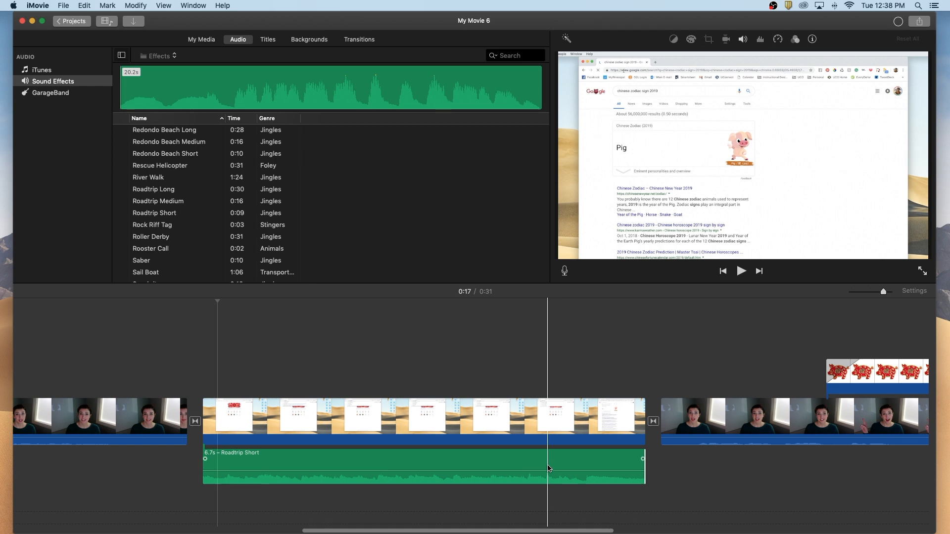
click(547, 468)
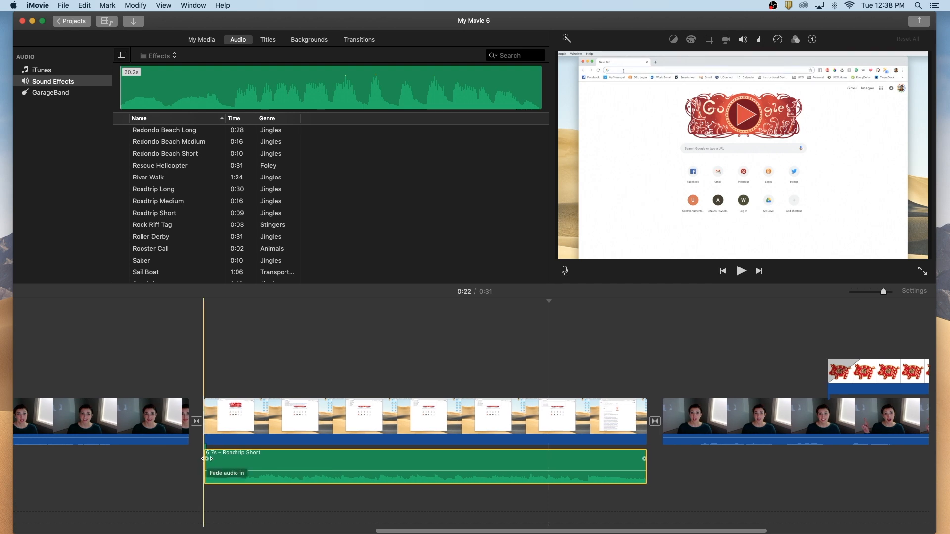
- Give the Roadtrip Short audio a short fade-in at its start and a fade-out of about 14 frames at its end
drag(207, 458, 237, 459)
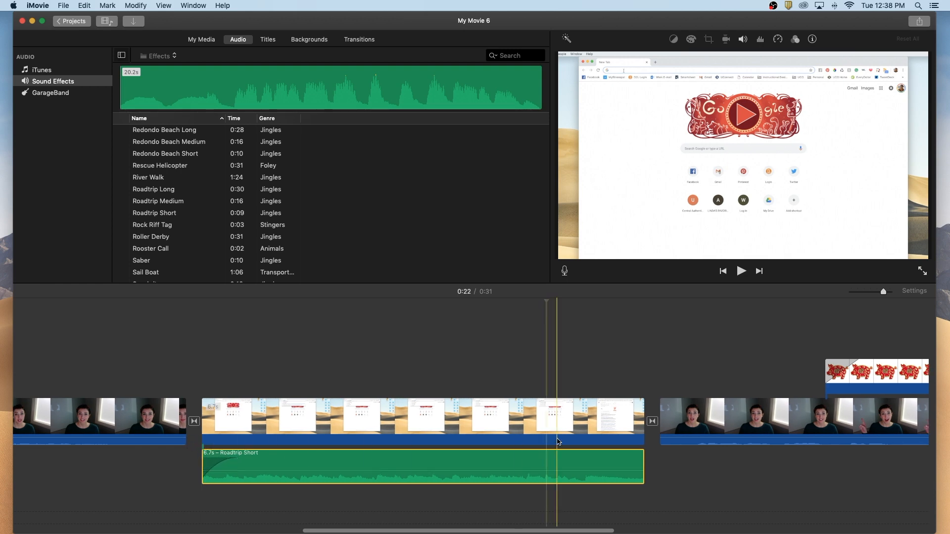
drag(643, 458, 612, 459)
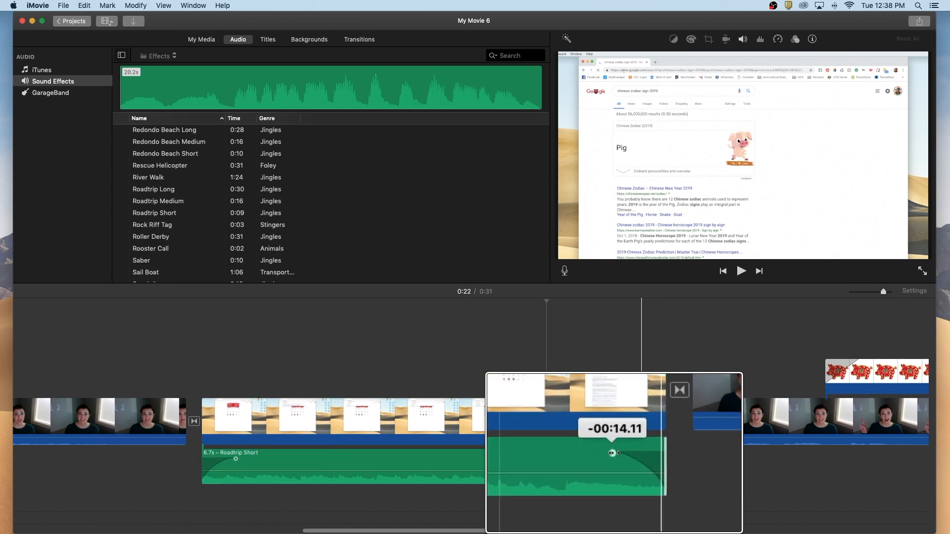
drag(610, 453, 613, 453)
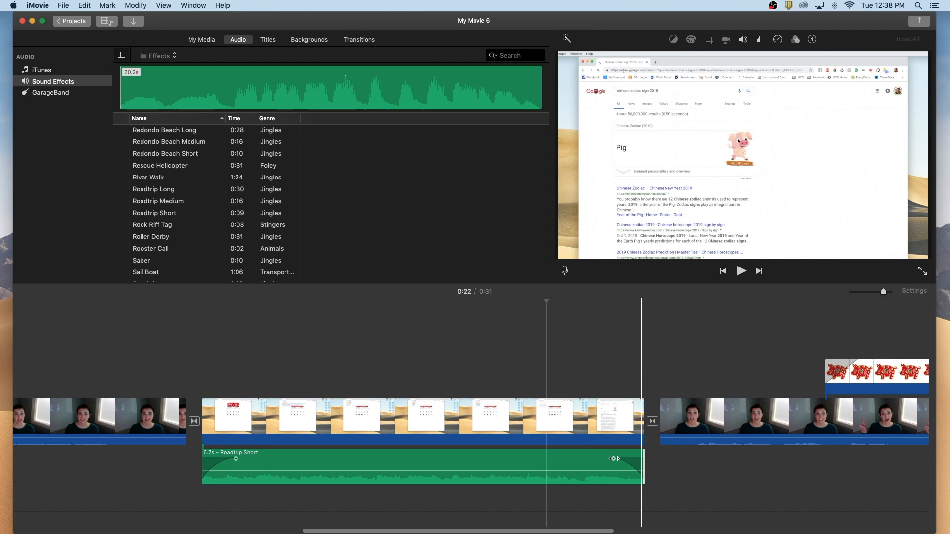
- Play back the screen-recording section with its music from the preceding transition into the last video clip
click(199, 488)
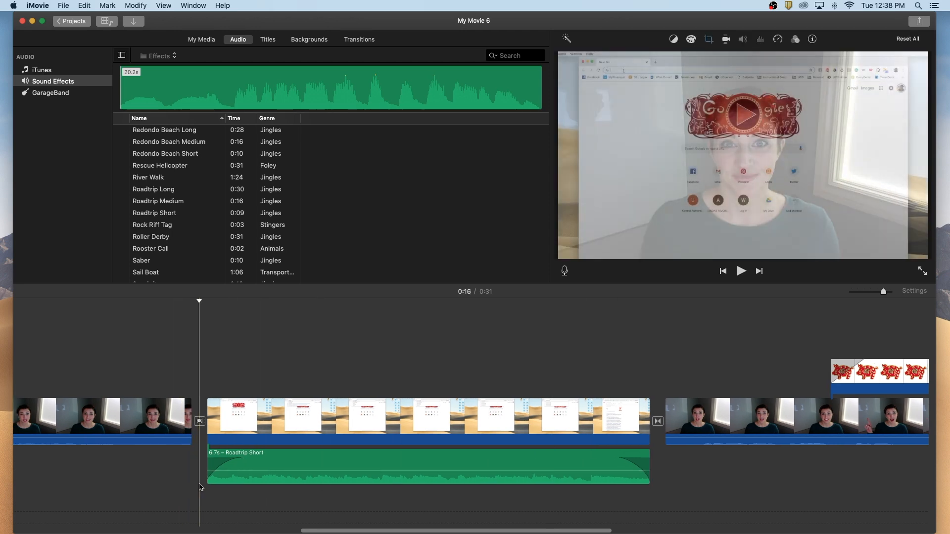
key(space)
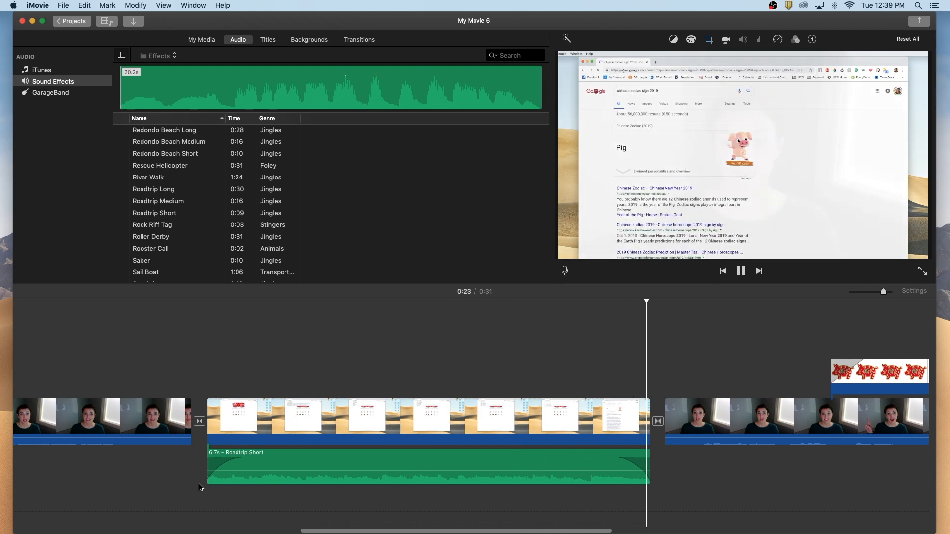
key(space)
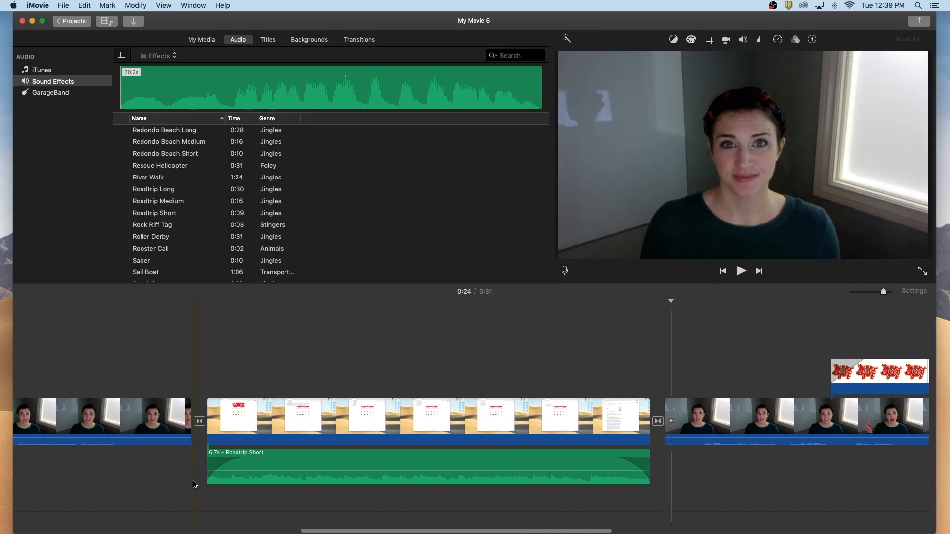
- Lower the volume of the Roadtrip Short audio to 8%
drag(266, 470, 267, 473)
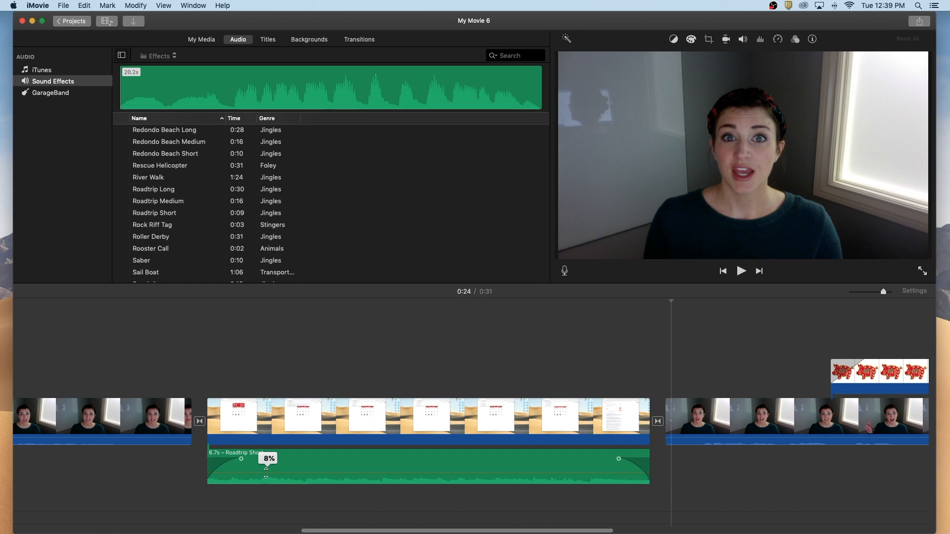
drag(266, 473, 266, 473)
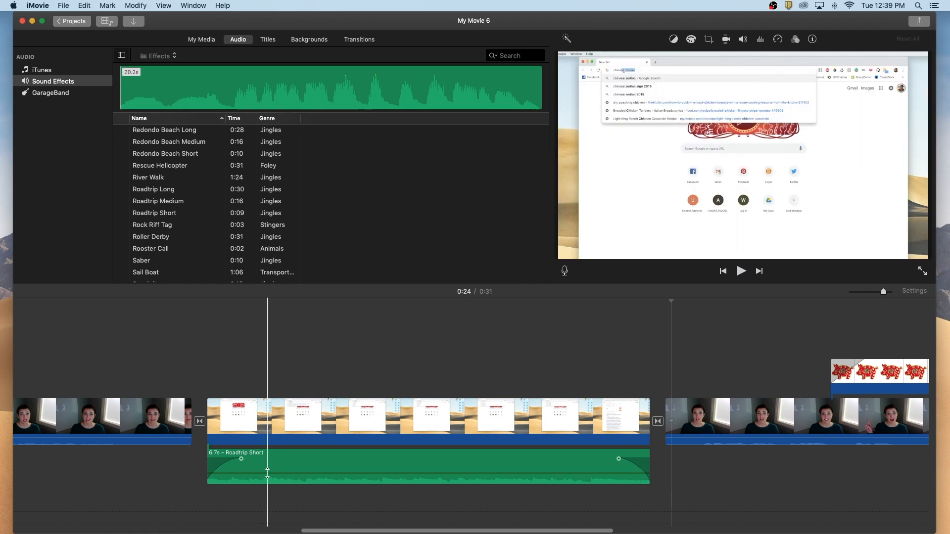
- Show the speed editor on the screen-recording clip
click(275, 416)
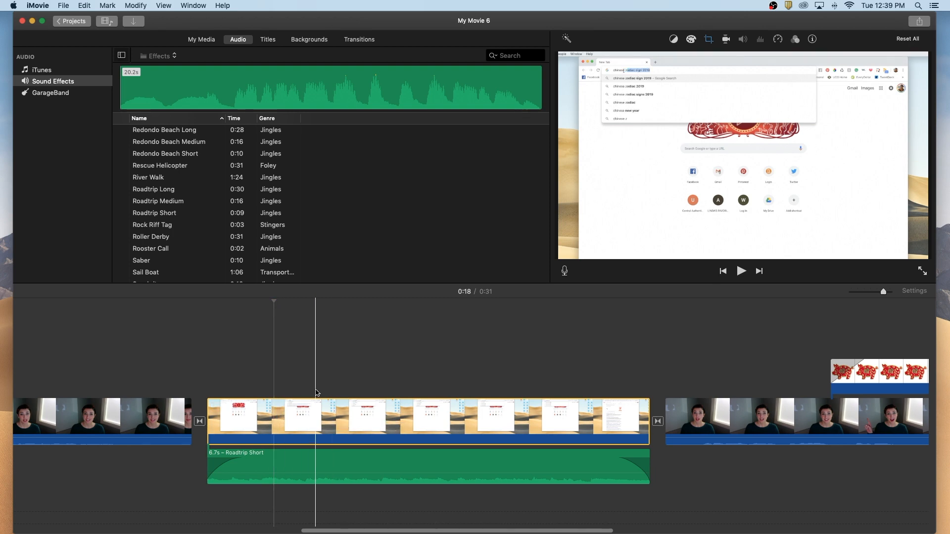
right_click(355, 415)
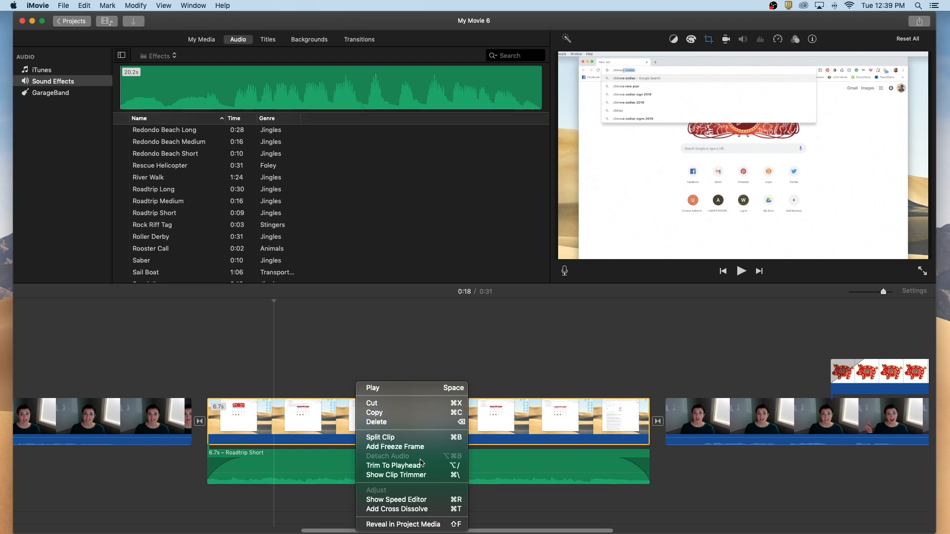
click(423, 500)
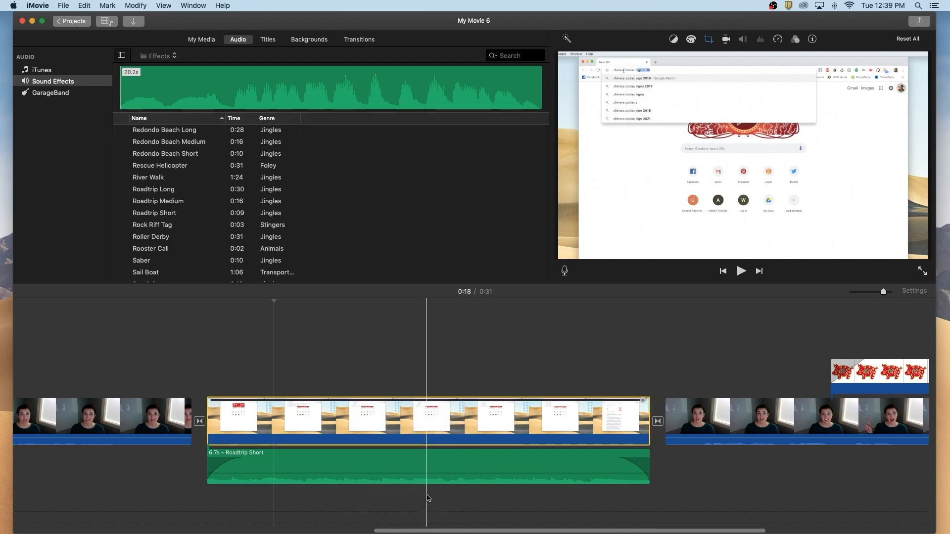
right_click(366, 420)
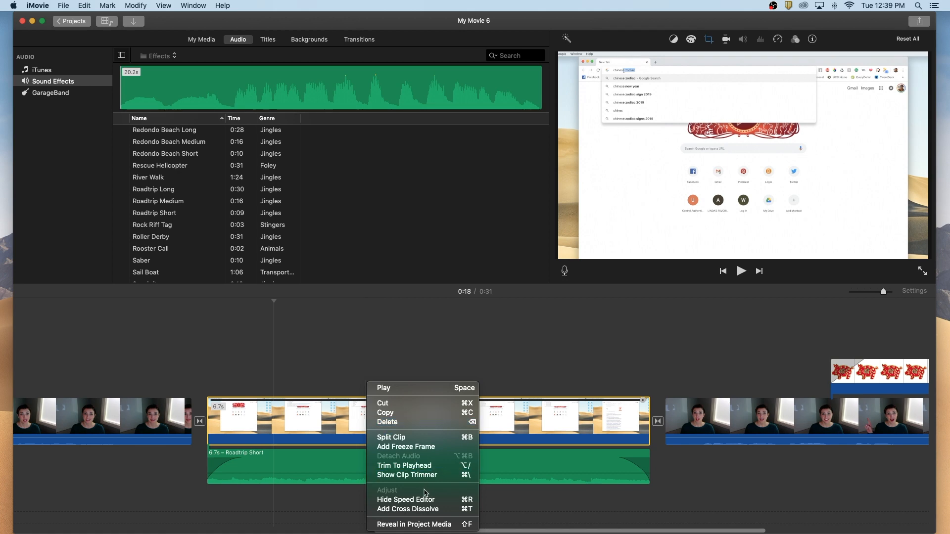
click(535, 398)
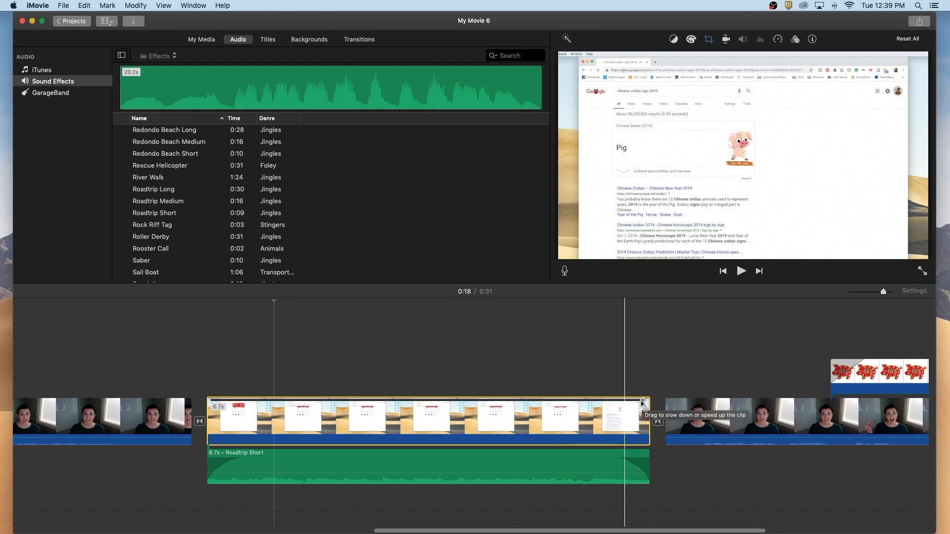
scroll(641, 403, left, 1)
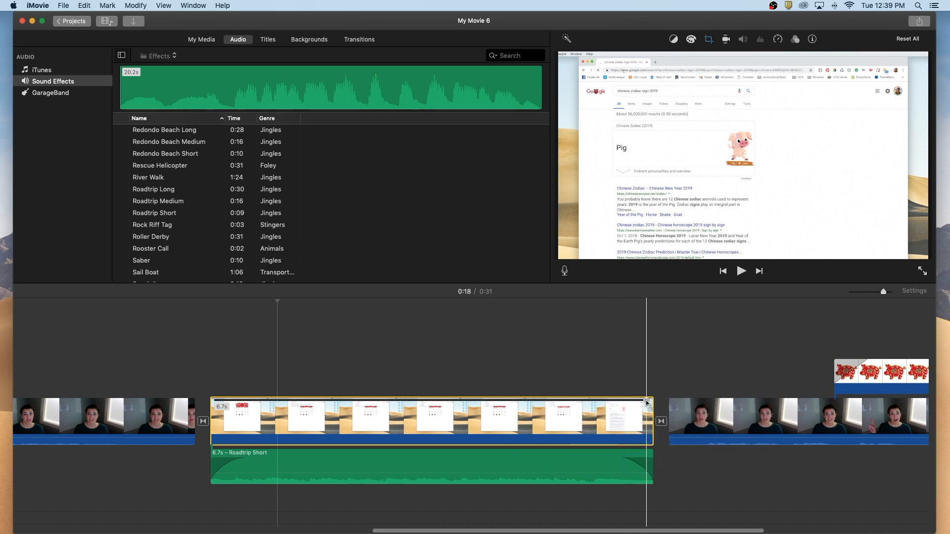
- Try speeding up the screen-recording clip to a duration of 6.1 s and play back part of it
drag(646, 401, 605, 404)
click(418, 471)
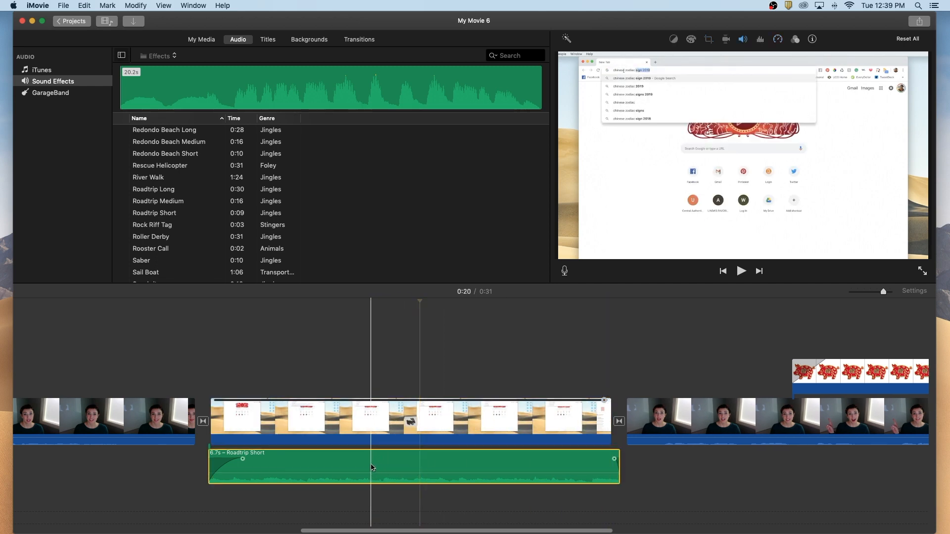
click(359, 407)
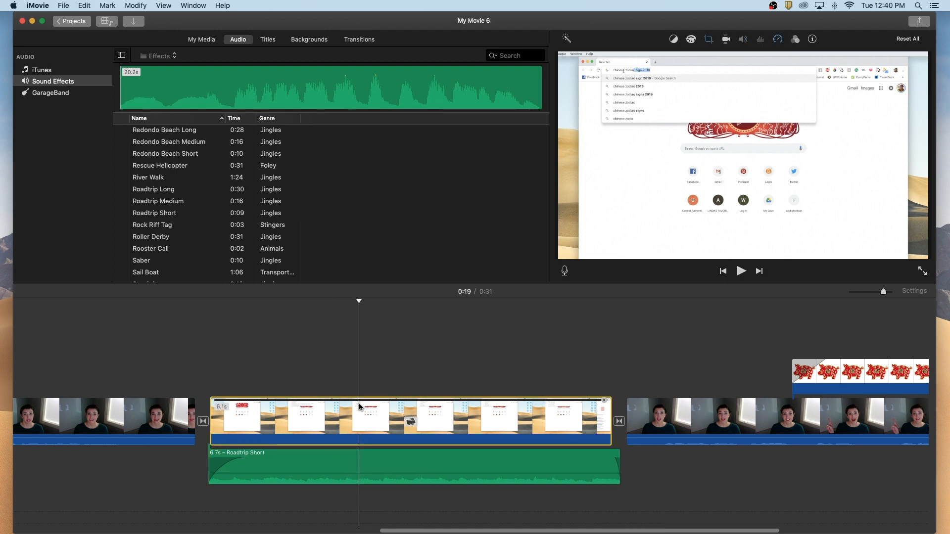
key(space)
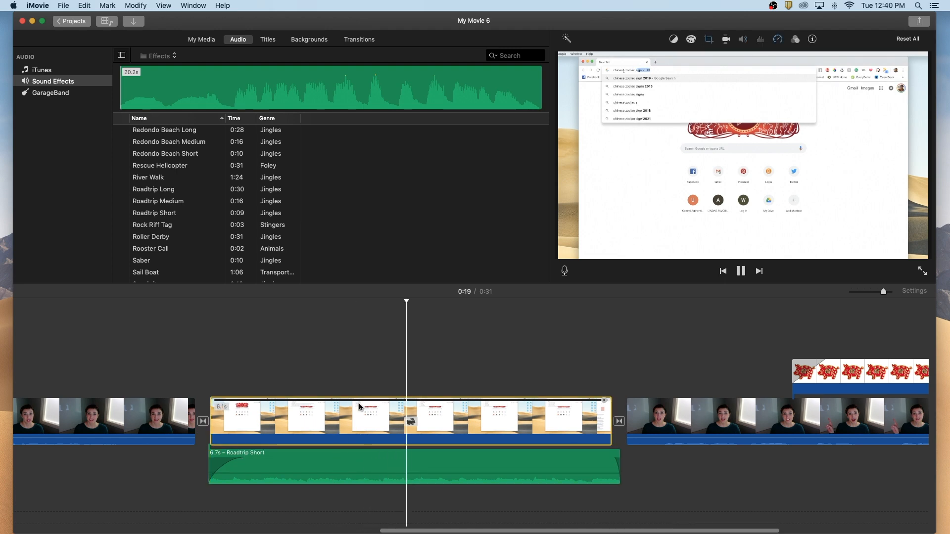
key(space)
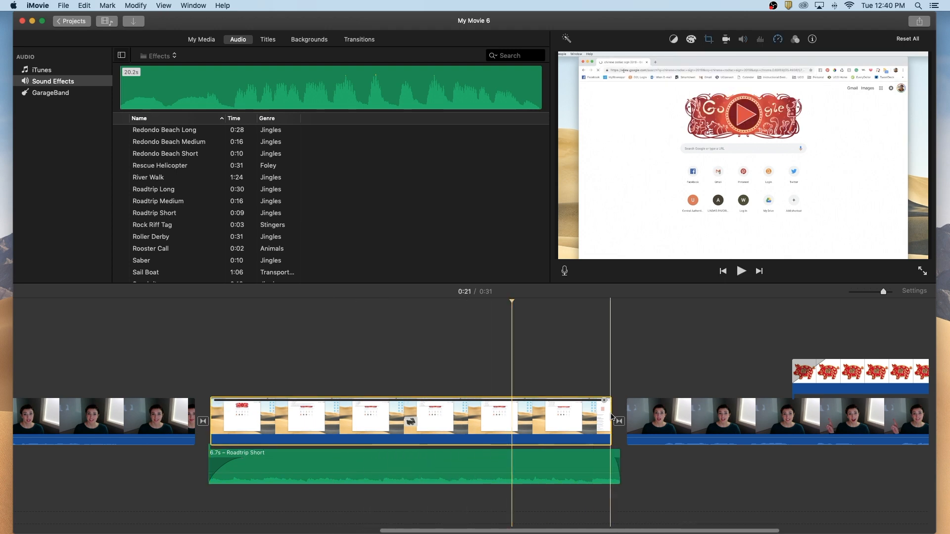
- Try slowing the screen-recording clip to 8.6 s, play part of it, and return the clip to 6.7 s
drag(604, 402, 662, 401)
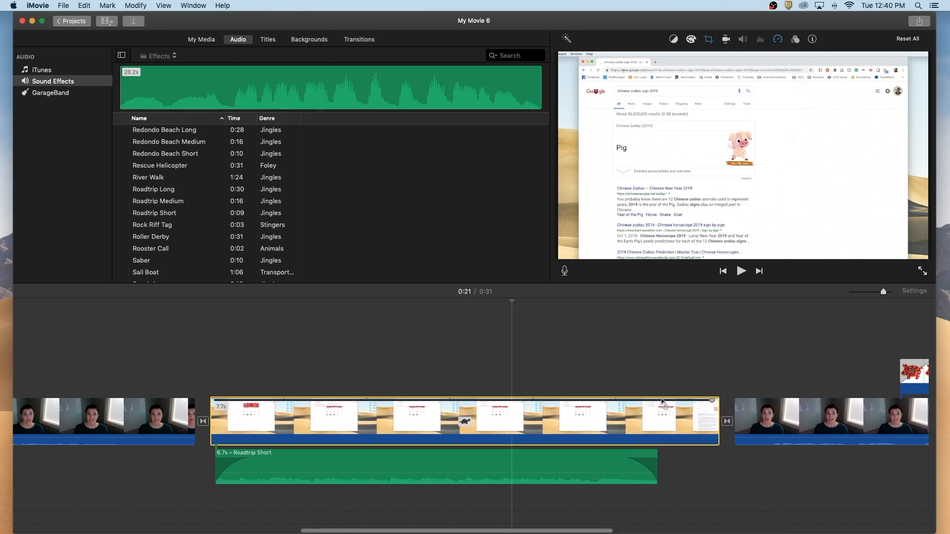
drag(662, 400, 722, 398)
click(679, 414)
key(space)
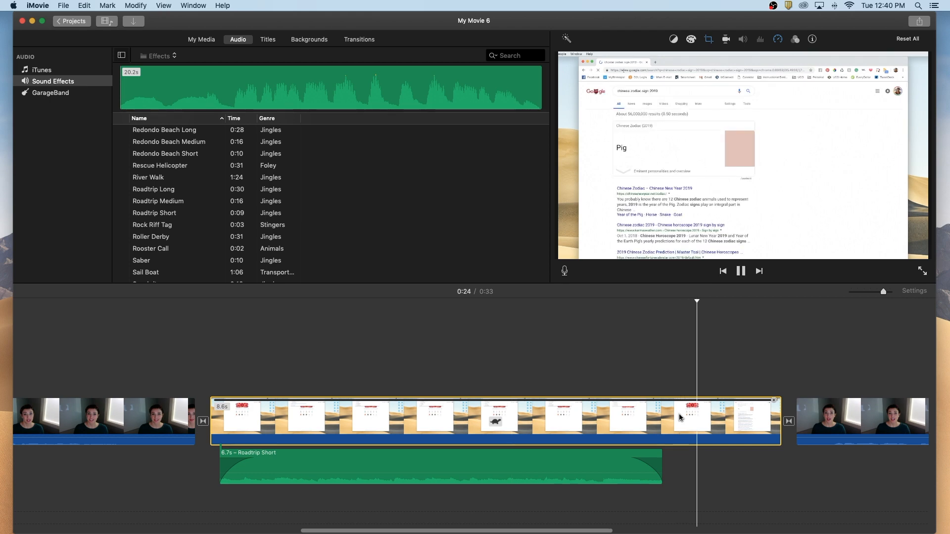
key(space)
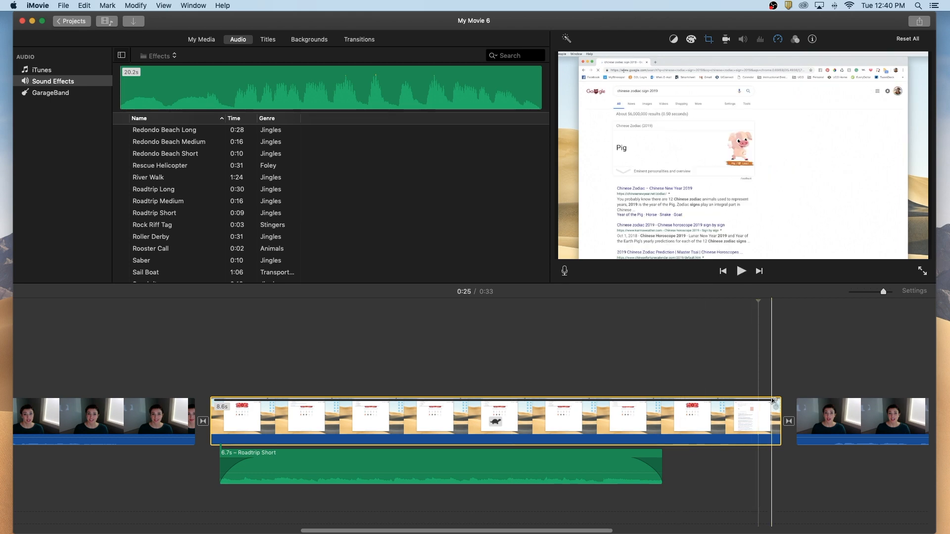
drag(773, 399, 646, 406)
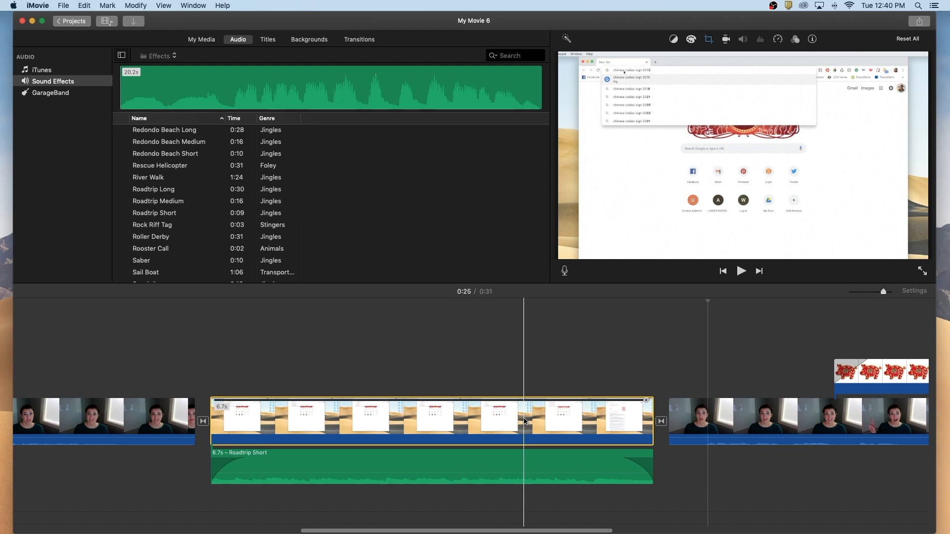
click(507, 375)
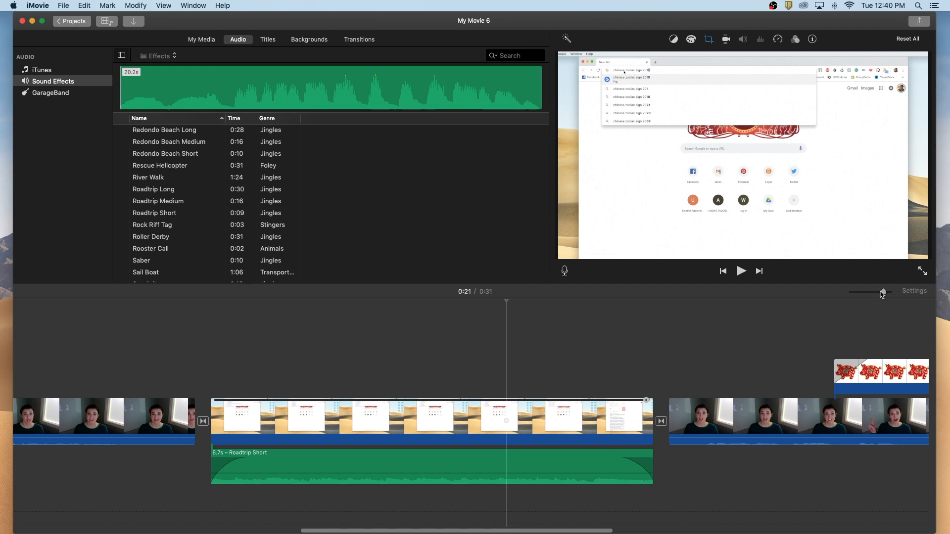
- Play back the whole movie from its very beginning to its end
drag(883, 294, 878, 294)
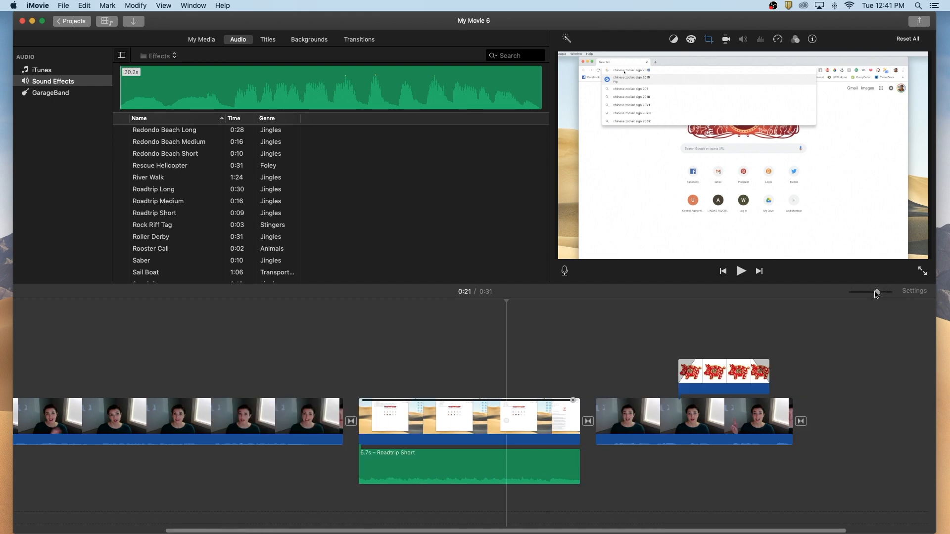
scroll(511, 345, left, 3)
scroll(510, 341, left, 3)
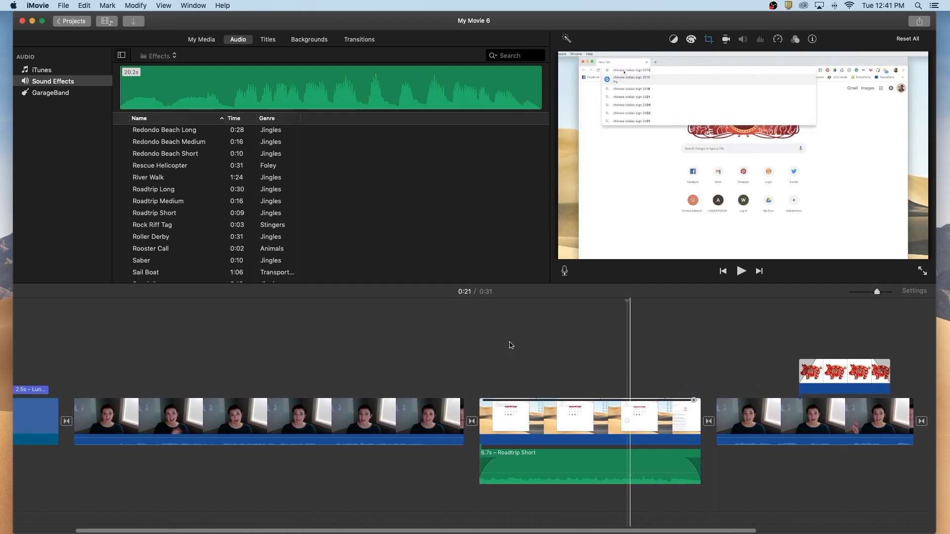
drag(877, 294, 870, 294)
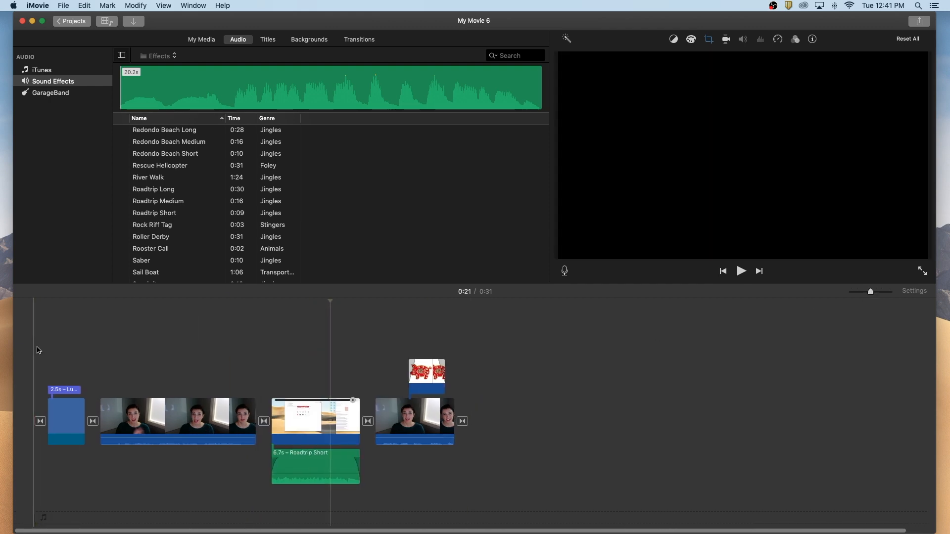
click(35, 350)
key(space)
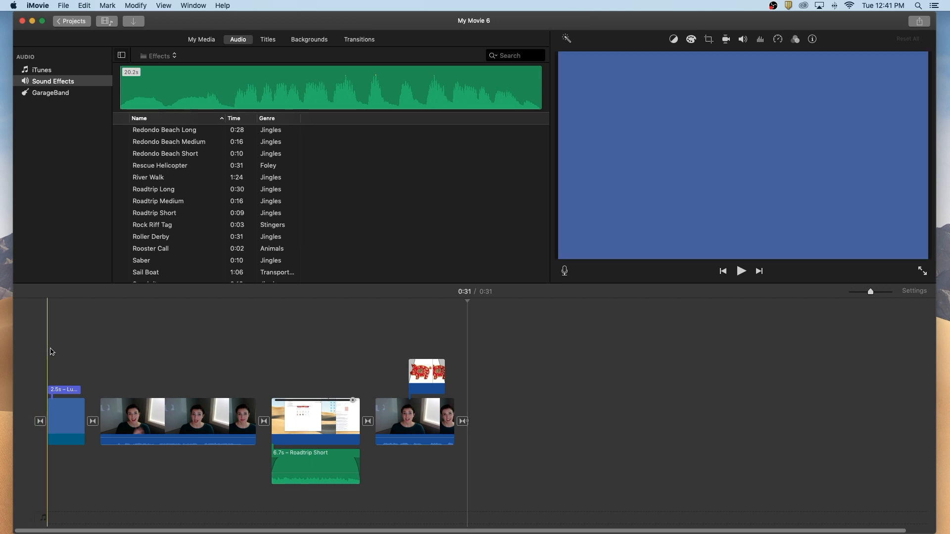
- Extend the end of the screen-recording clip and lengthen the Roadtrip Short audio to 7.8 s to match it
click(304, 426)
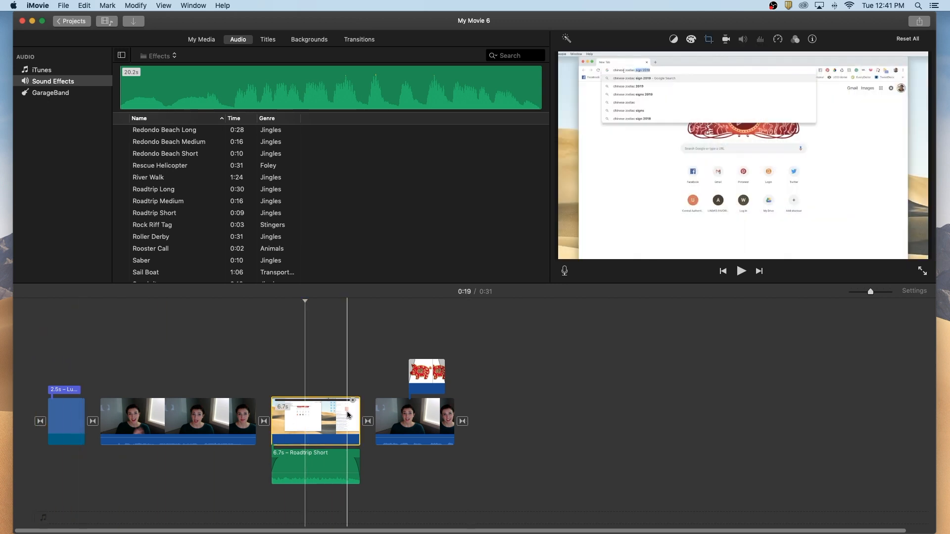
drag(358, 408, 374, 407)
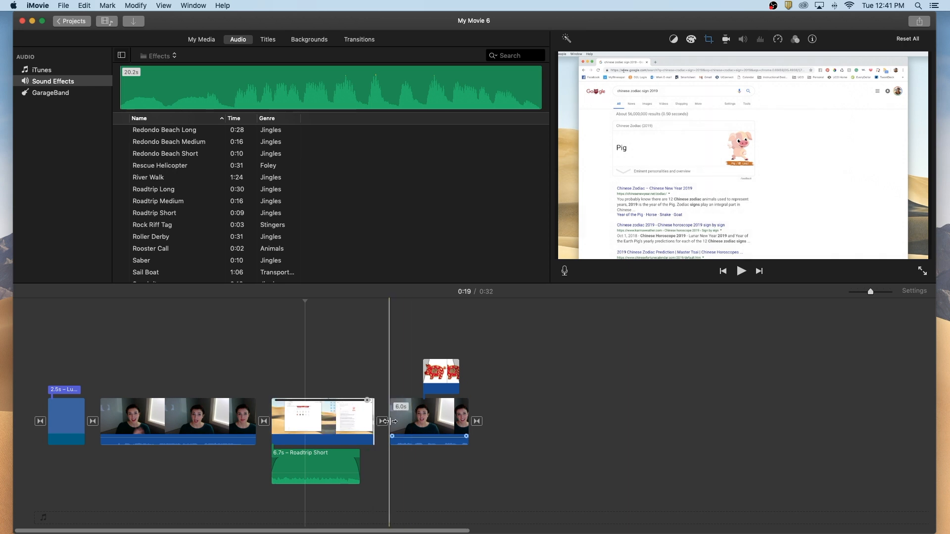
click(347, 458)
drag(355, 453, 338, 472)
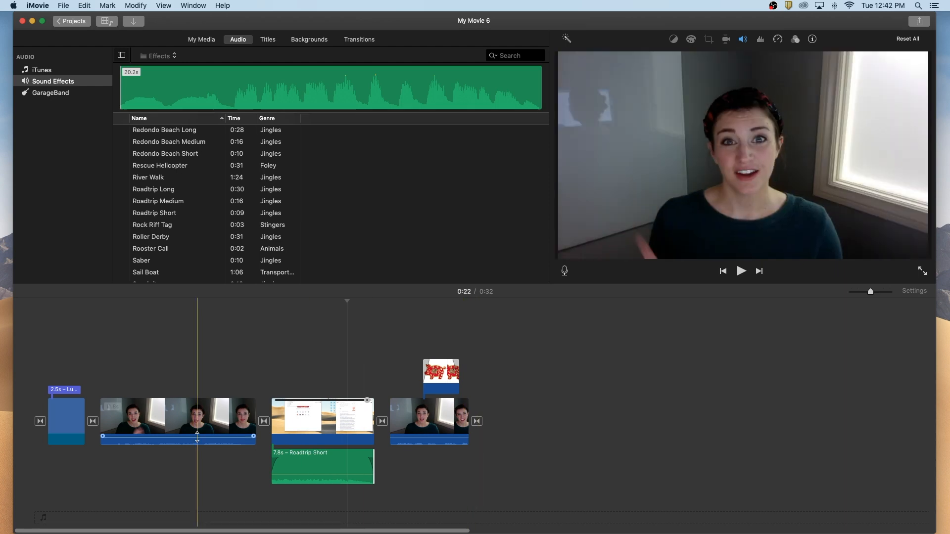
click(603, 434)
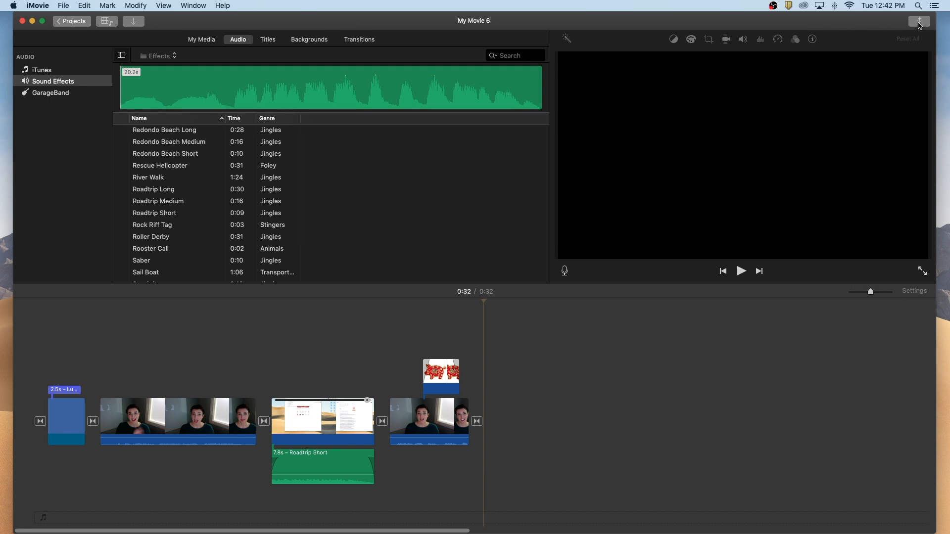
- Start sharing the finished movie as a video file
click(919, 24)
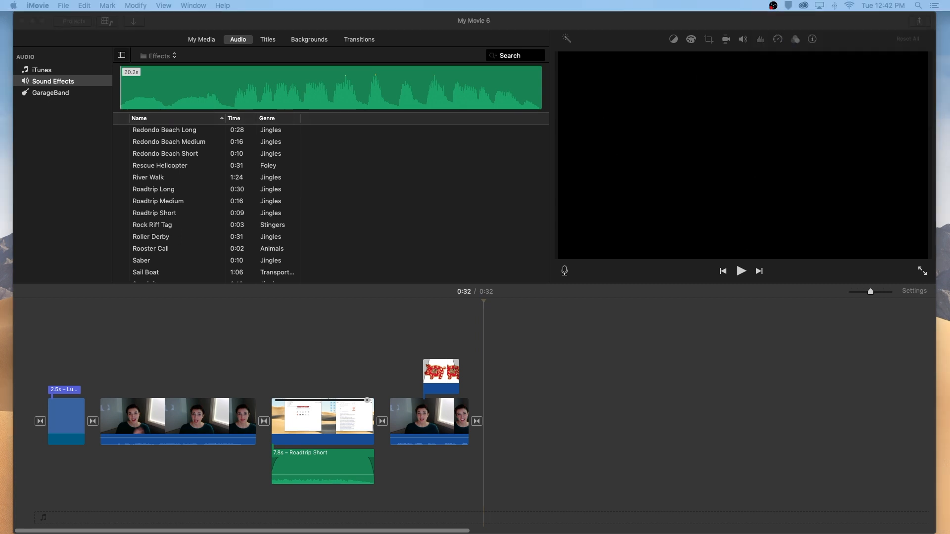
click(748, 182)
click(914, 23)
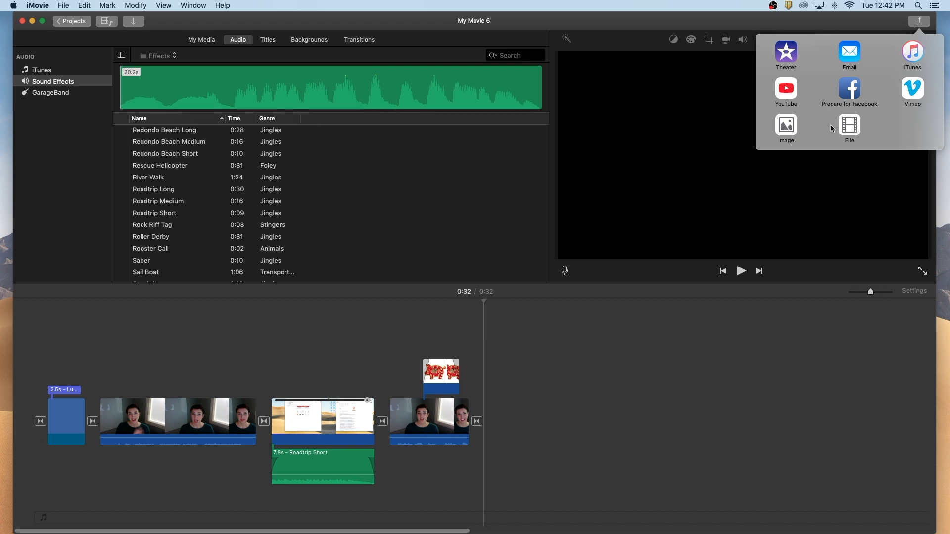
click(848, 128)
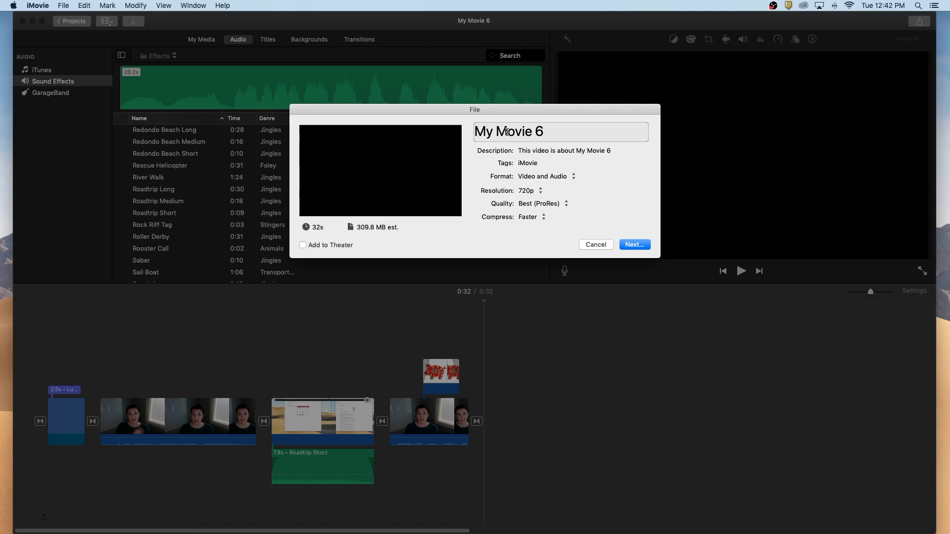
- Title the exported file "Lunar New Year" and replace its description with "test"
triple_click(507, 131)
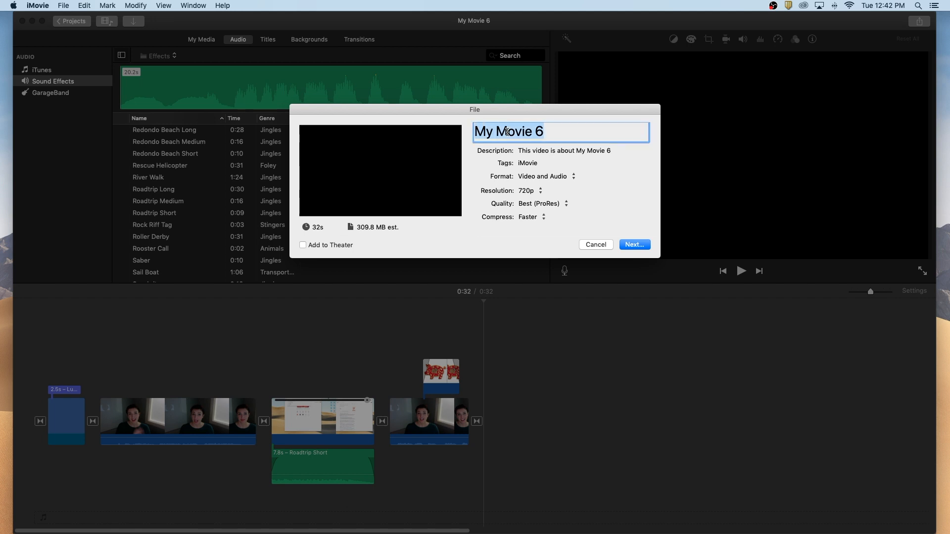
text(unar)
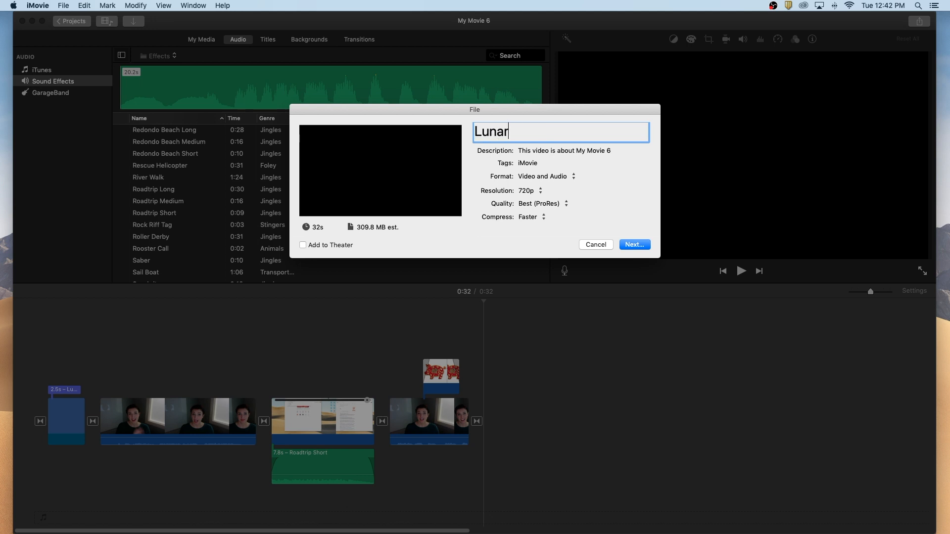
text( Nerw Yea)
key(BackSpace)
key(BackSpace)
key(BackSpace)
key(BackSpace)
key(BackSpace)
key(BackSpace)
text(w Year)
key(Tab)
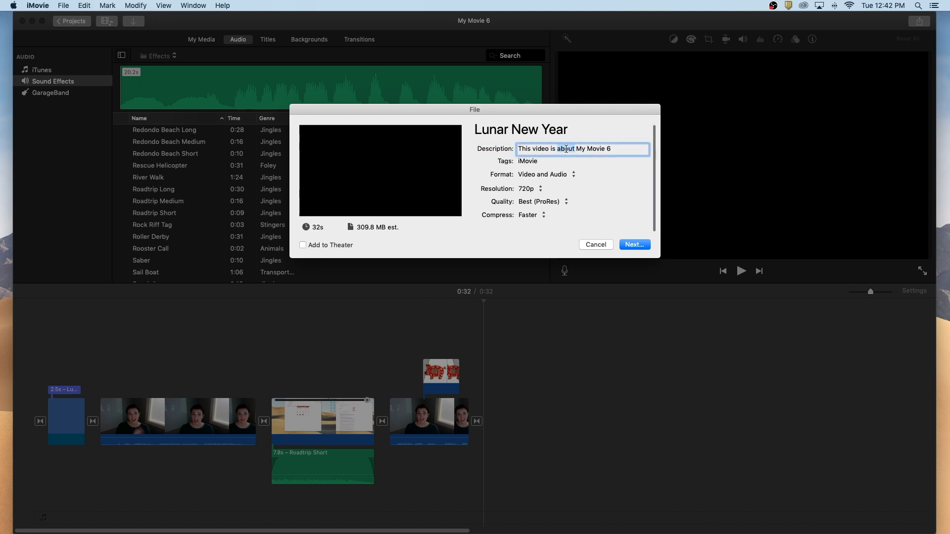
key(BackSpace)
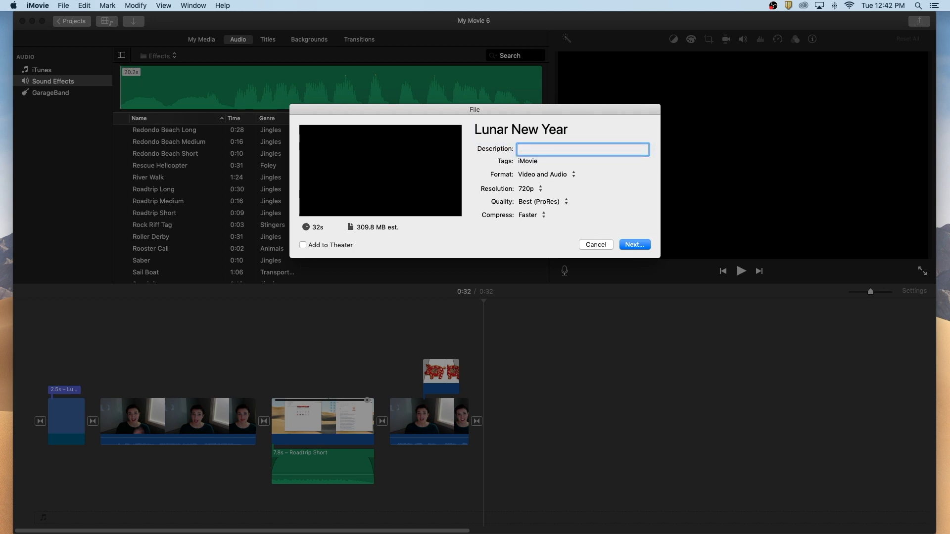
text(test)
- Check the available export resolutions and keep 720p
click(540, 190)
click(540, 190)
click(536, 190)
click(533, 190)
click(532, 189)
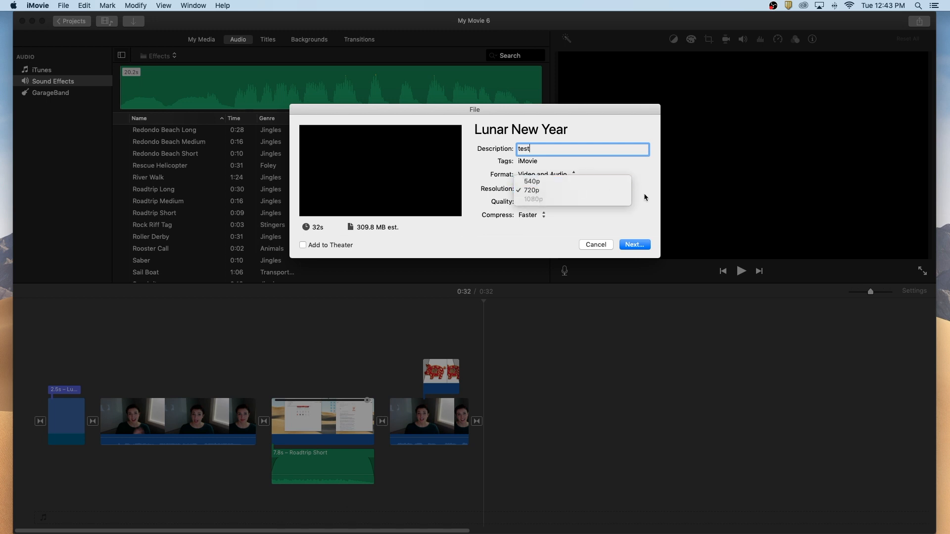
click(609, 193)
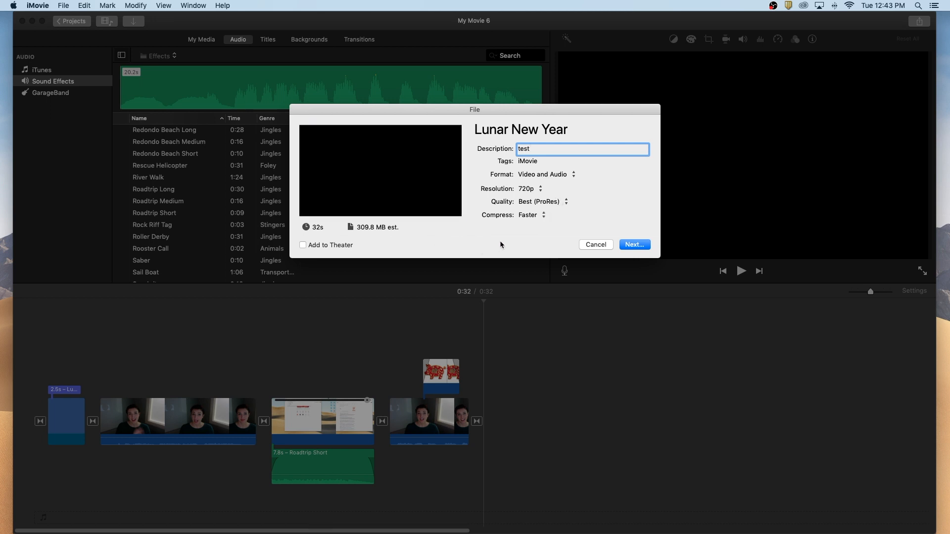
- Save the exported movie to the Desktop under the name Lunar New Year
click(635, 244)
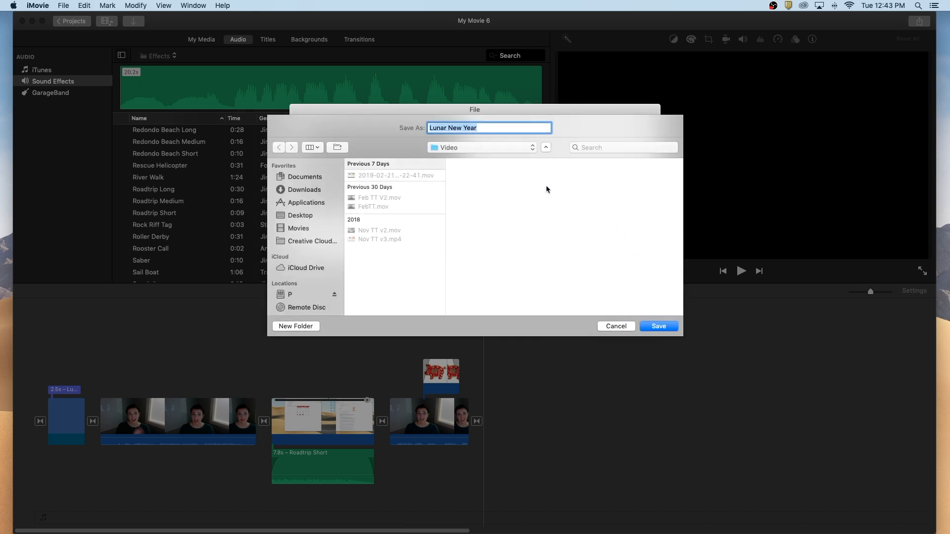
click(306, 216)
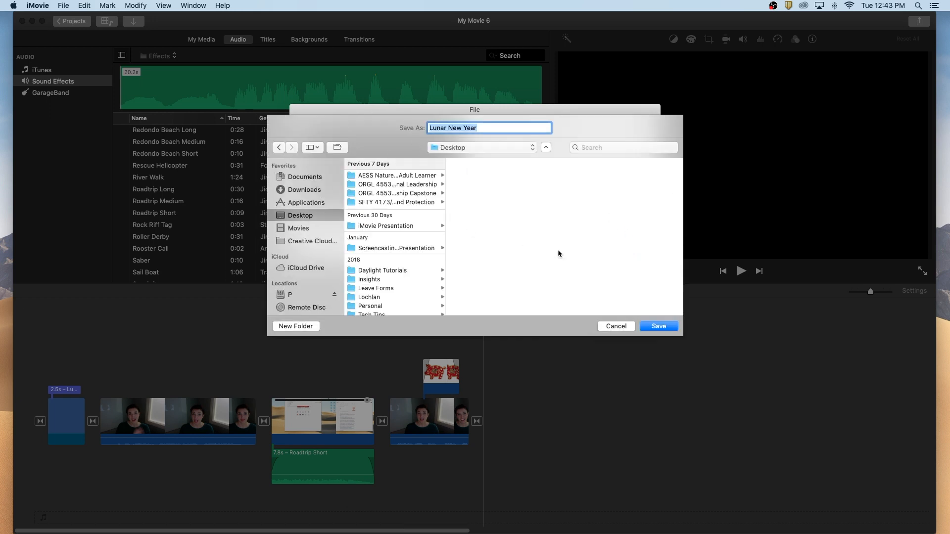
click(665, 328)
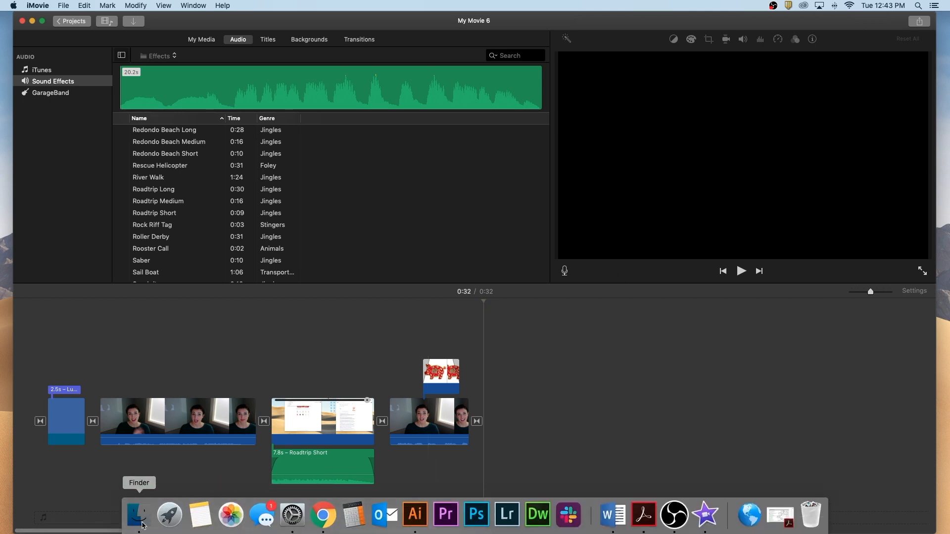
- Open the exported Lunar New Year movie in QuickTime Player, play its opening title, skim through to the end and close it
click(140, 517)
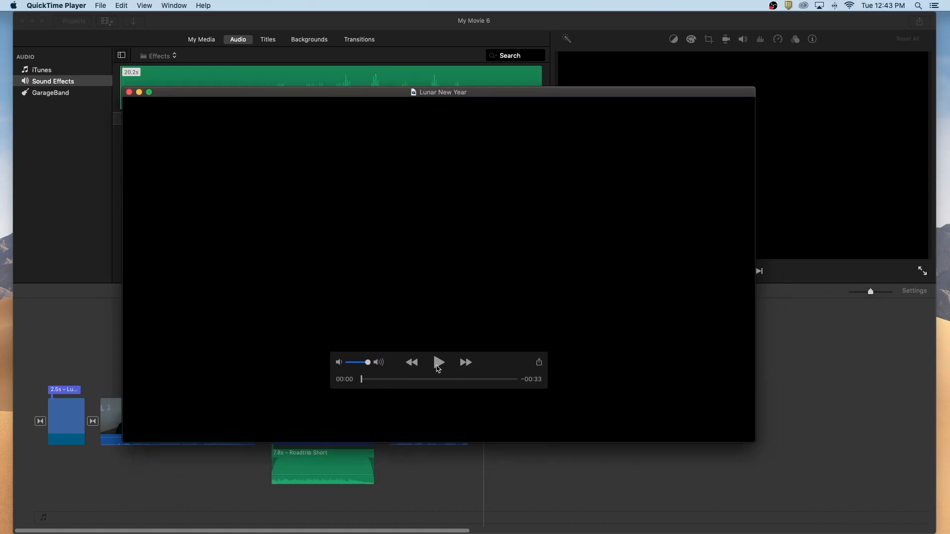
click(438, 364)
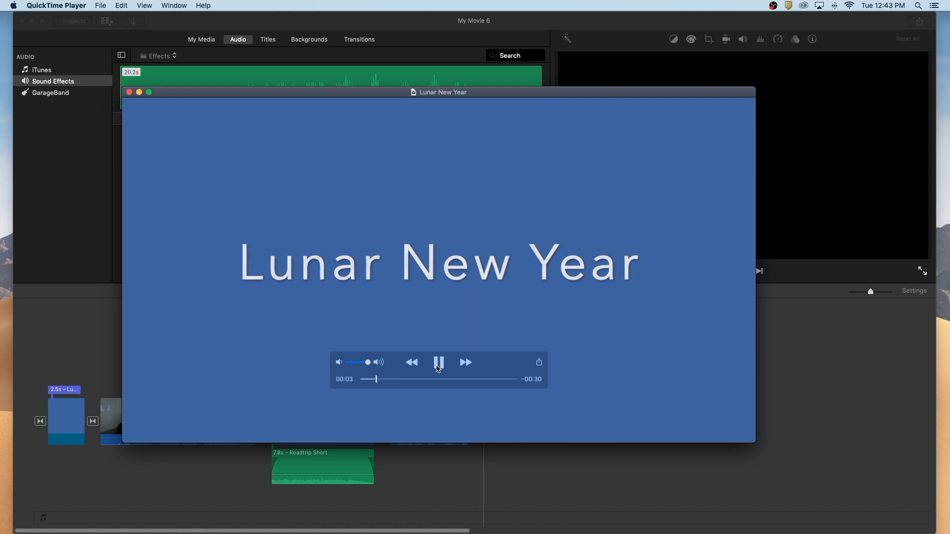
click(437, 366)
drag(377, 386, 523, 384)
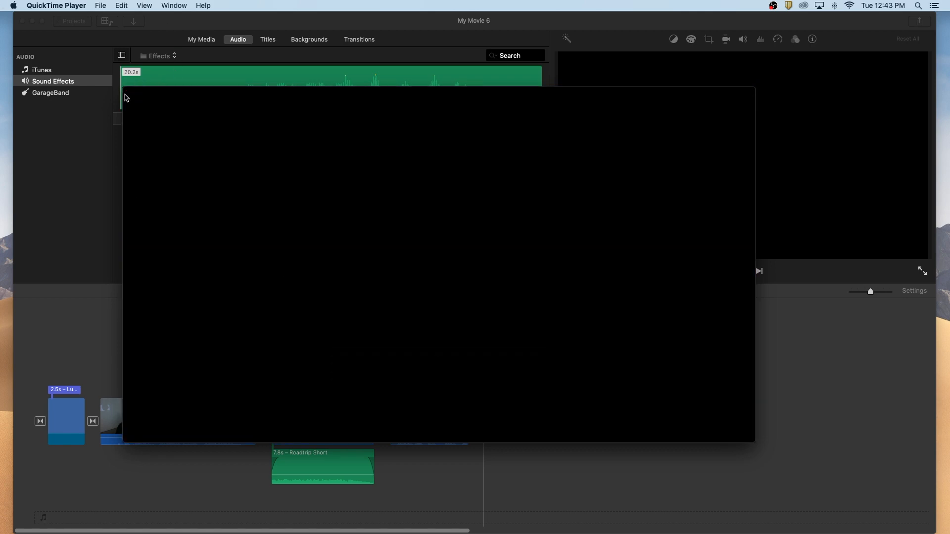
click(129, 93)
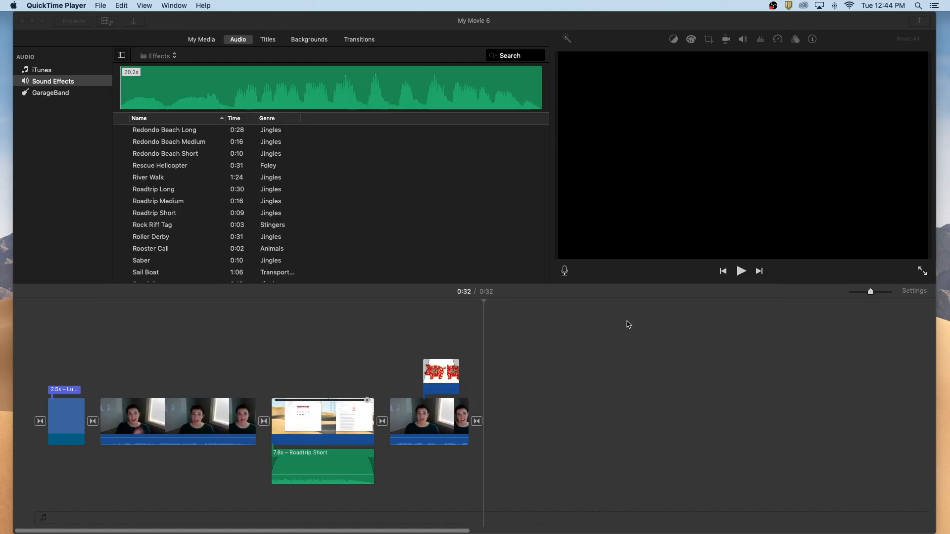